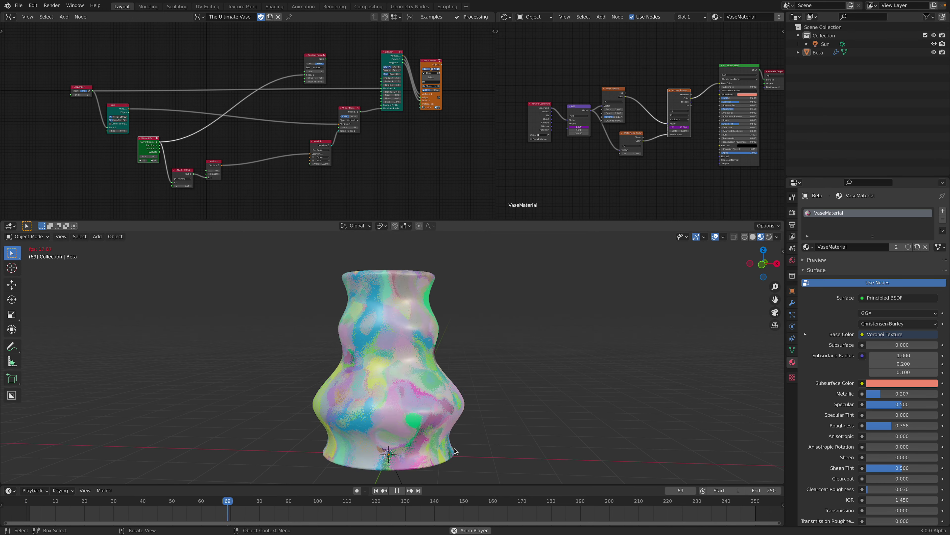
- Pause the animation and widen the shader editor to show the whole VaseMaterial node network
key("space")
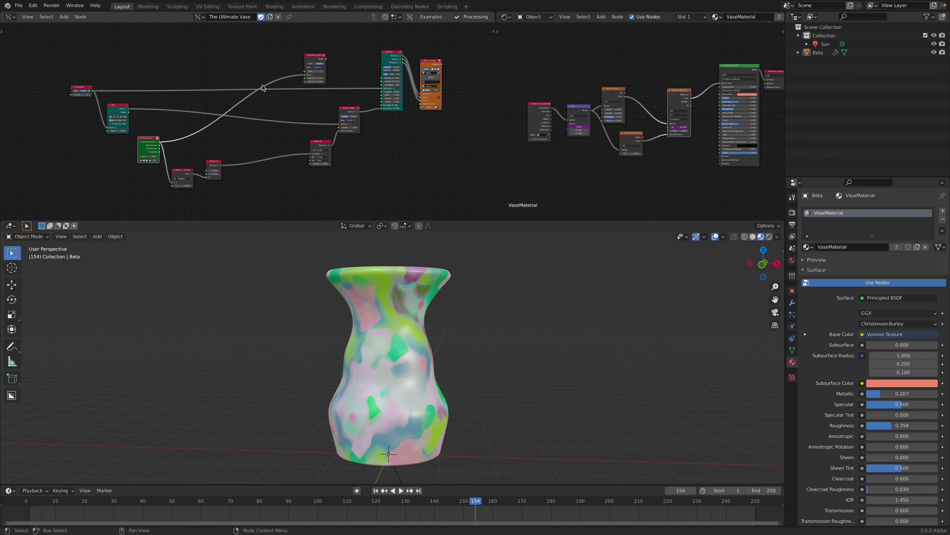
scroll(299, 107, "up", 3)
middle_click_drag(472, 113, 444, 114)
scroll(443, 114, "down", 2)
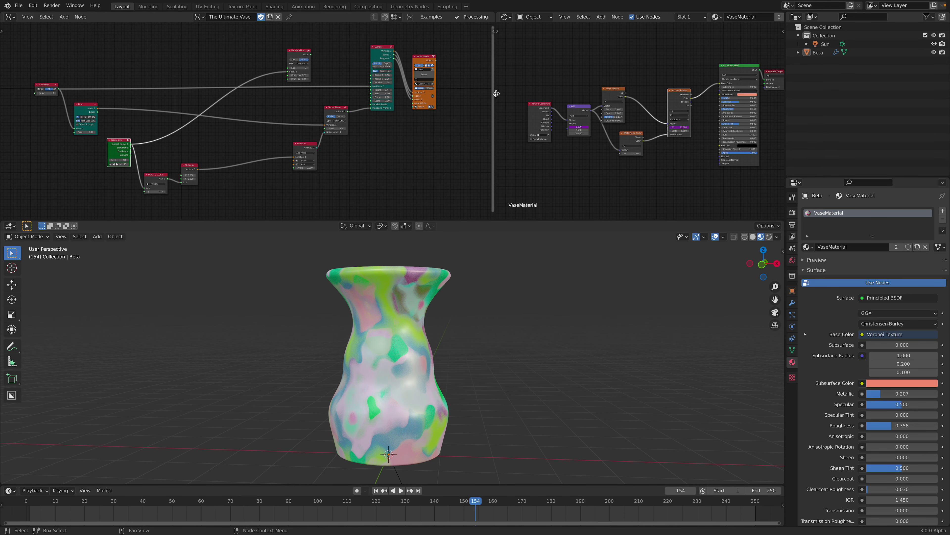
left_click_drag(497, 94, 438, 98)
key("space")
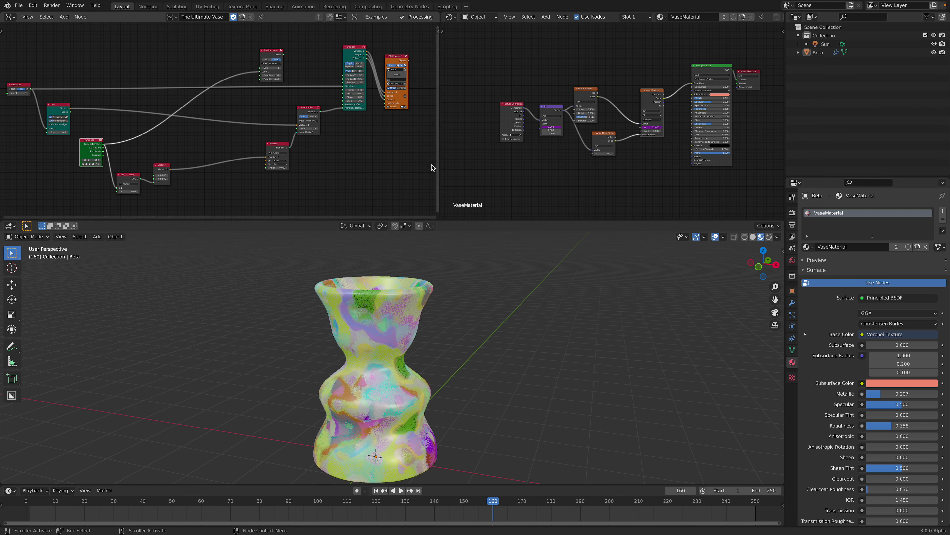
left_click_drag(437, 166, 264, 150)
scroll(449, 150, "up", 3)
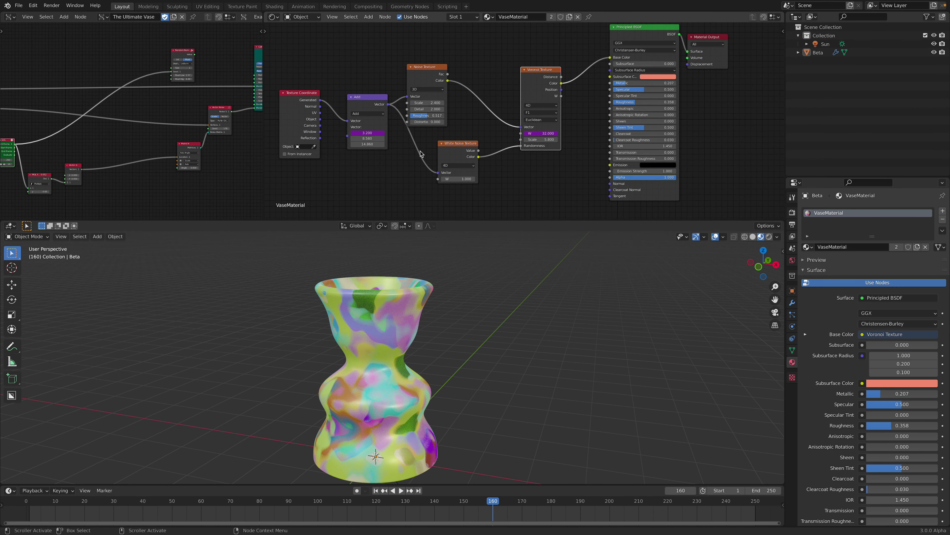
left_click_drag(263, 77, 176, 72)
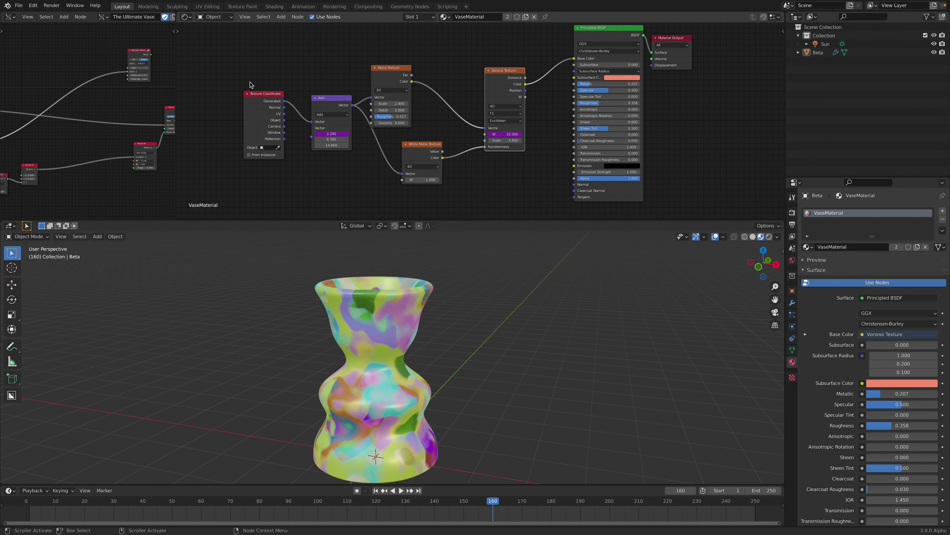
- Go to frame 129 and reposition the Noise Texture, Voronoi Texture and White Noise Texture nodes slightly higher in the material network
left_click_drag(449, 500, 403, 501)
left_click_drag(406, 70, 417, 64)
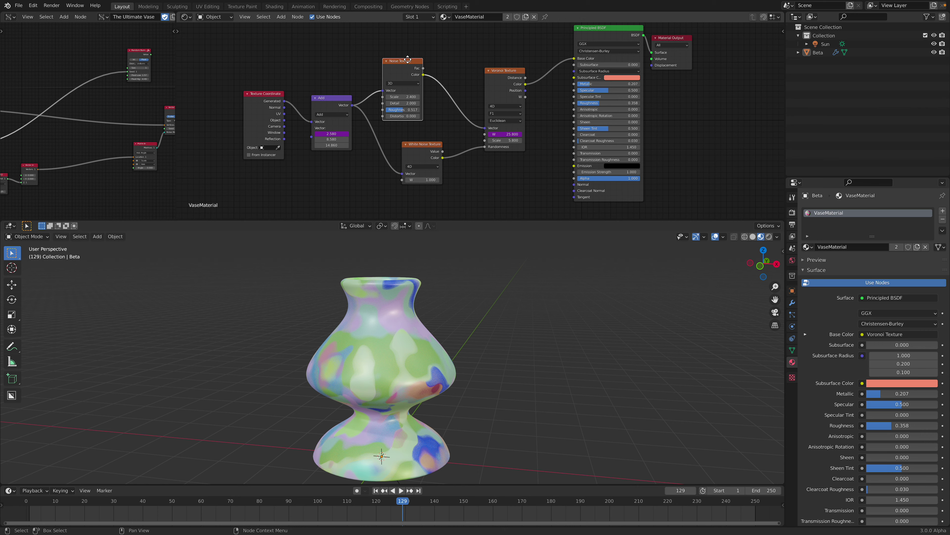
left_click_drag(499, 78, 500, 70)
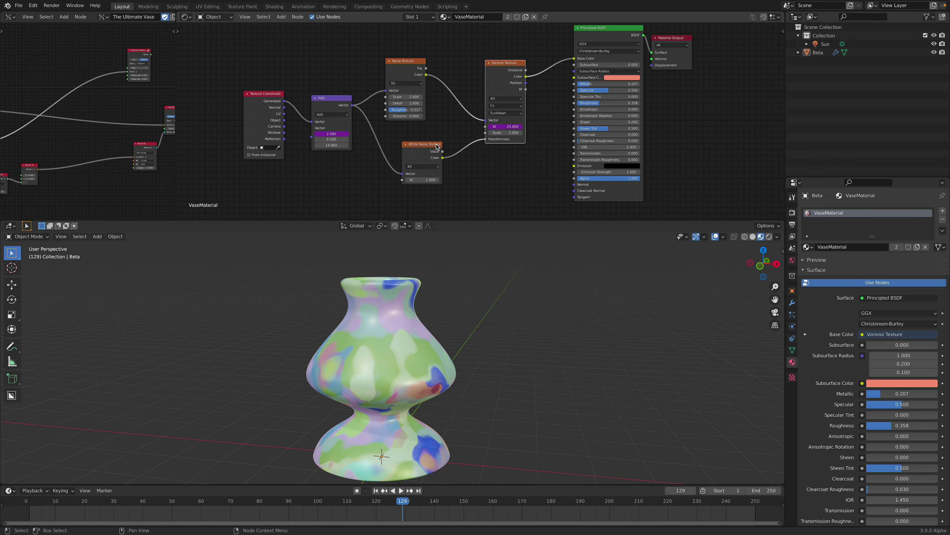
left_click_drag(434, 147, 434, 142)
scroll(435, 142, "up", 1)
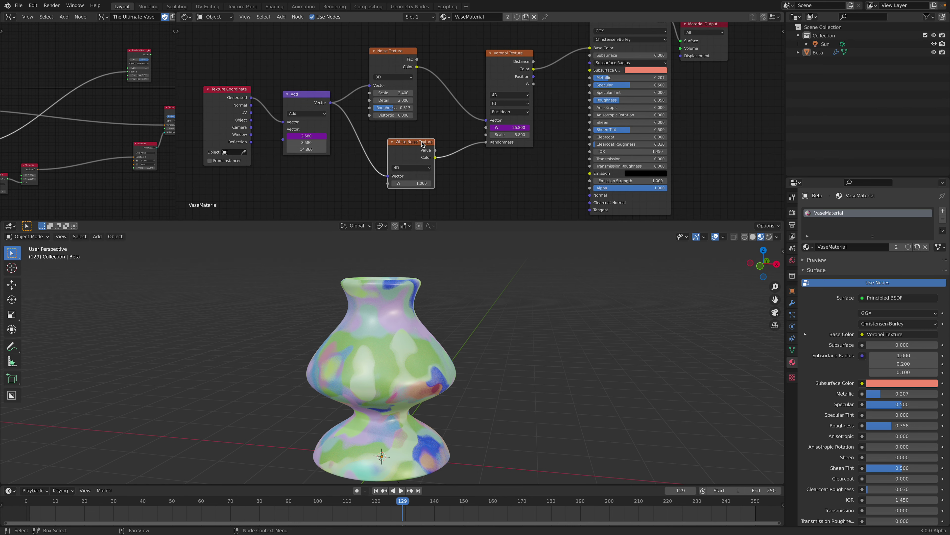
middle_click_drag(443, 135, 455, 129)
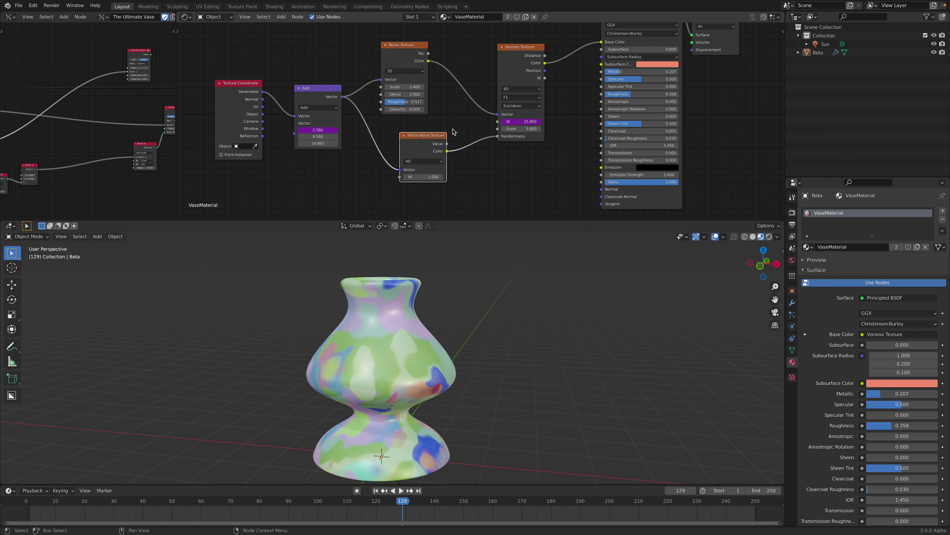
- Compare the vase's colouring with the White Noise Texture node muted and unmuted, ending at frame 119
key("m")
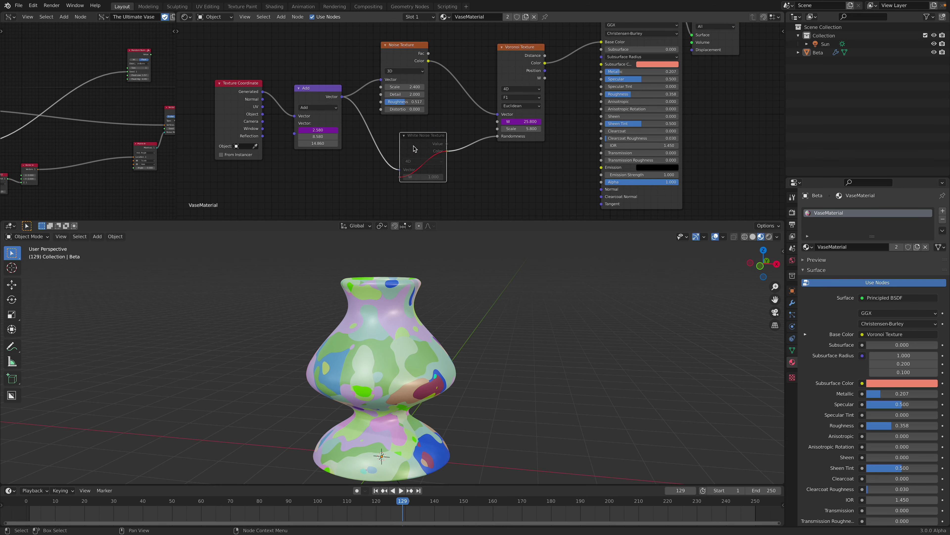
key("space")
left_click_drag(496, 498, 371, 491)
key("space")
key("m")
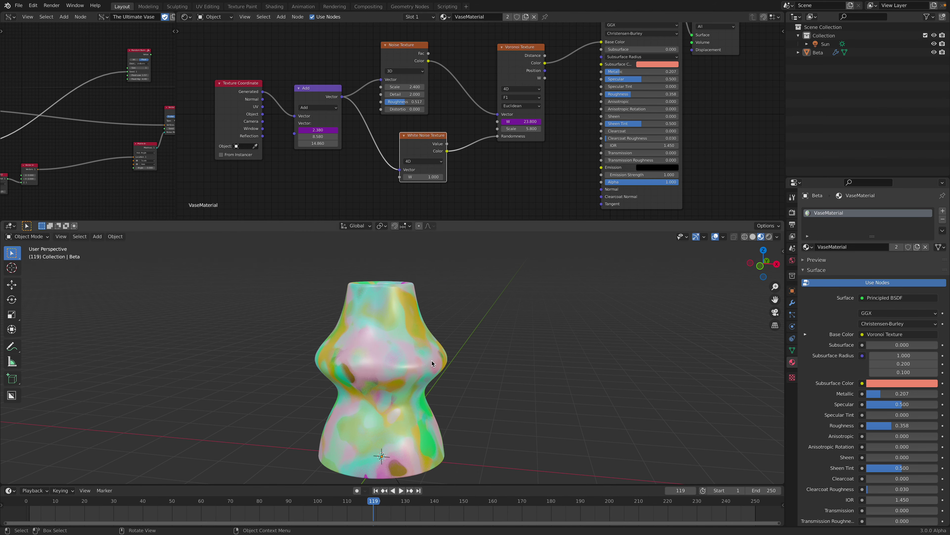
middle_click_drag(378, 369, 461, 367)
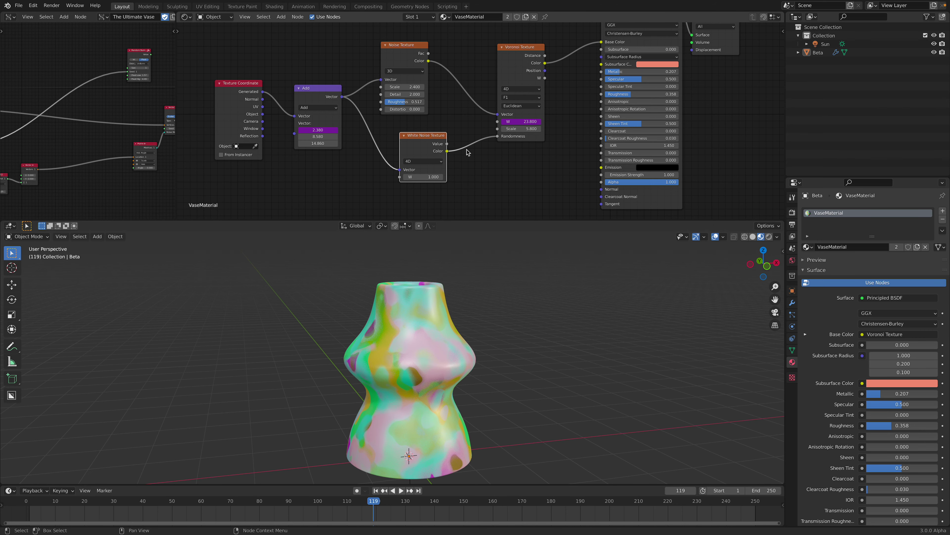
- Set the Voronoi Texture node's scale to 4.200 and preview the pattern by playing the animation
scroll(474, 146, "up", 1)
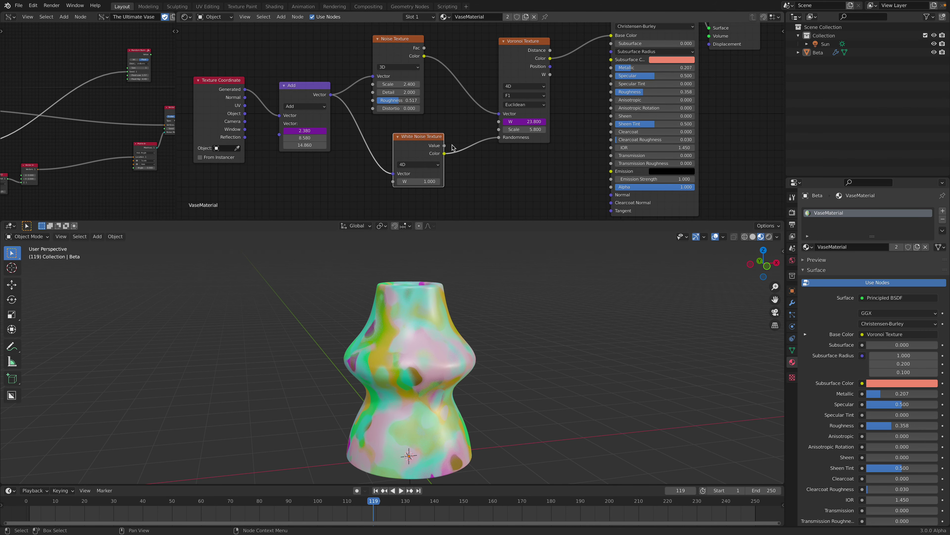
mouse_move(523, 129)
left_mouse_down()
mouse_move(580, 130)
mouse_move(465, 130)
left_mouse_up()
key("space")
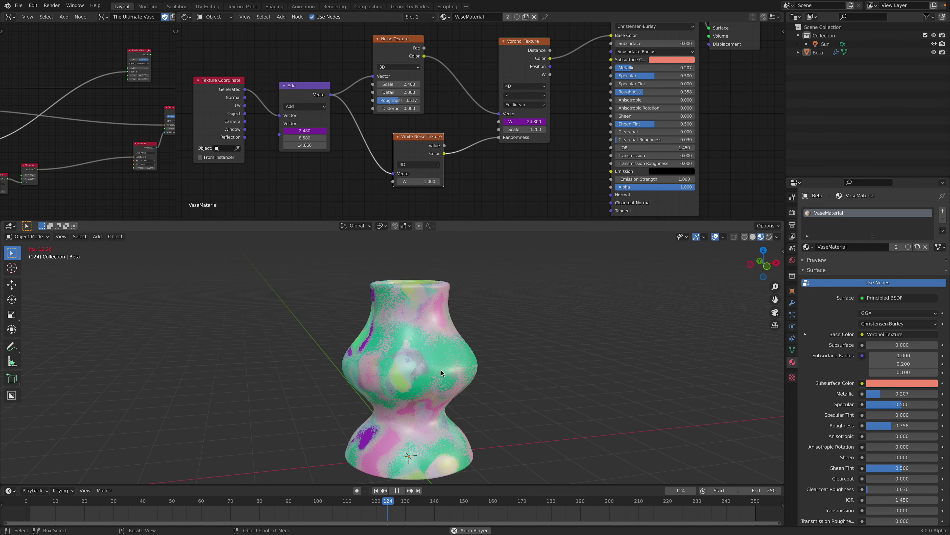
key("space")
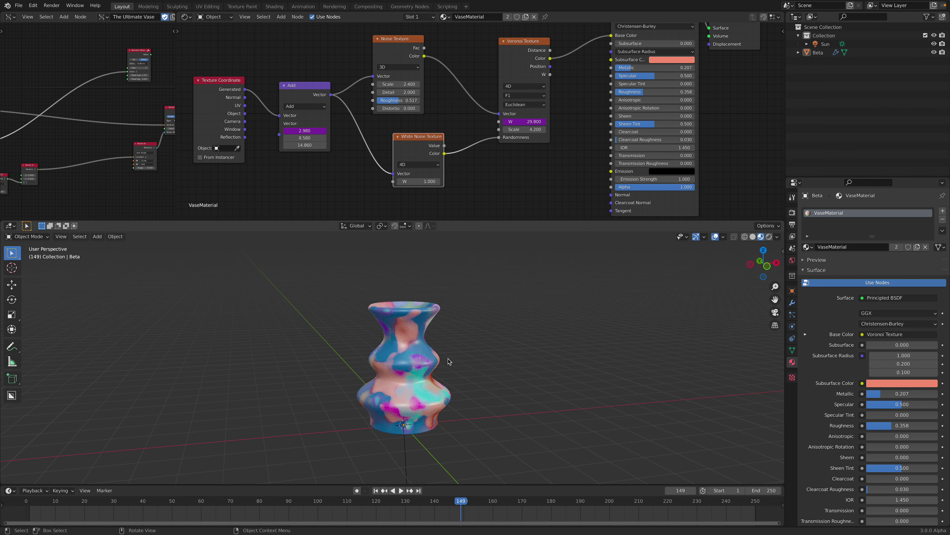
- Reposition the Texture Coordinate node and the vector Add node at the start of the material network
scroll(448, 361, "up", 1)
scroll(414, 169, "down", 3)
middle_click_drag(414, 168, 457, 171)
scroll(357, 105, "up", 2)
left_click_drag(296, 90, 309, 80)
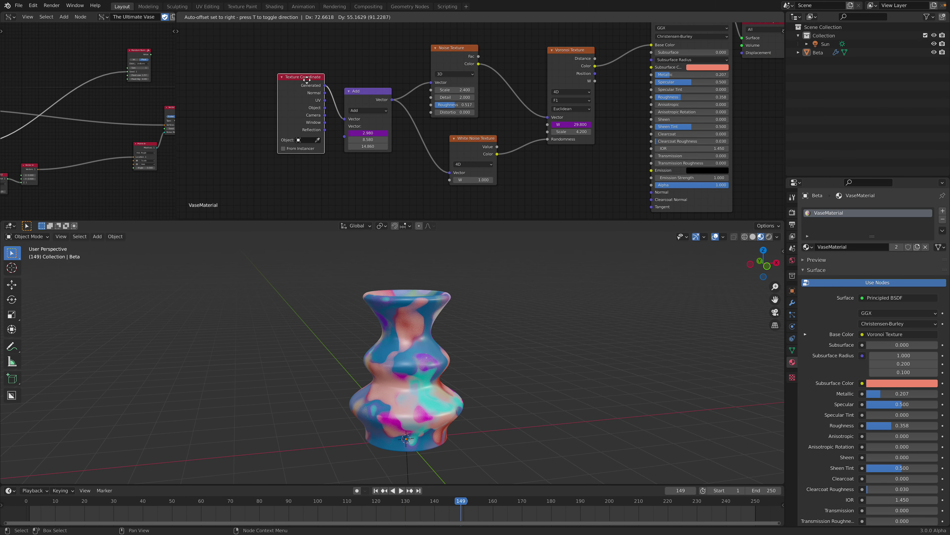
left_click_drag(366, 101, 373, 94)
scroll(468, 112, "down", 3)
middle_click_drag(468, 112, 443, 127)
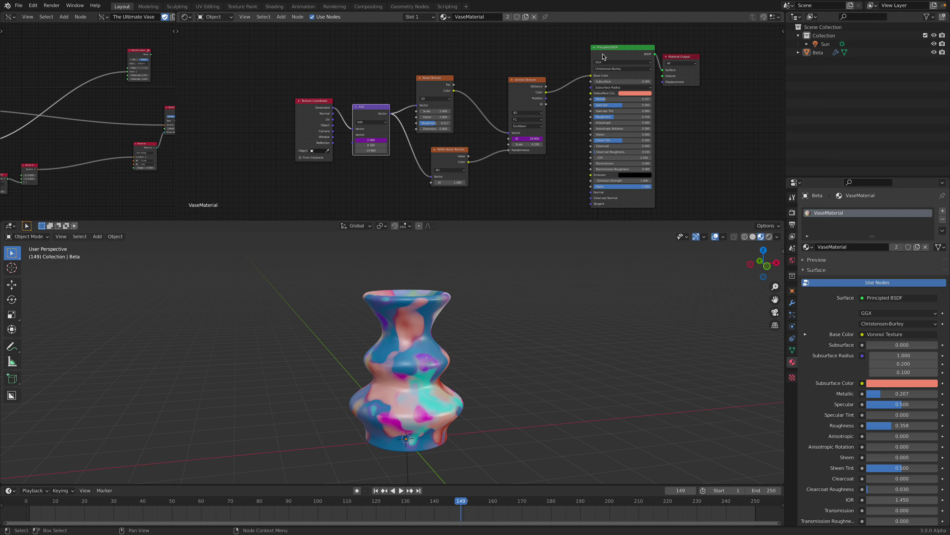
- Set the Principled BSDF's metallic to 0.189 and roughness to 0.235, previewing the vase through the animation
scroll(603, 60, "up", 1)
left_click_drag(625, 89, 614, 88)
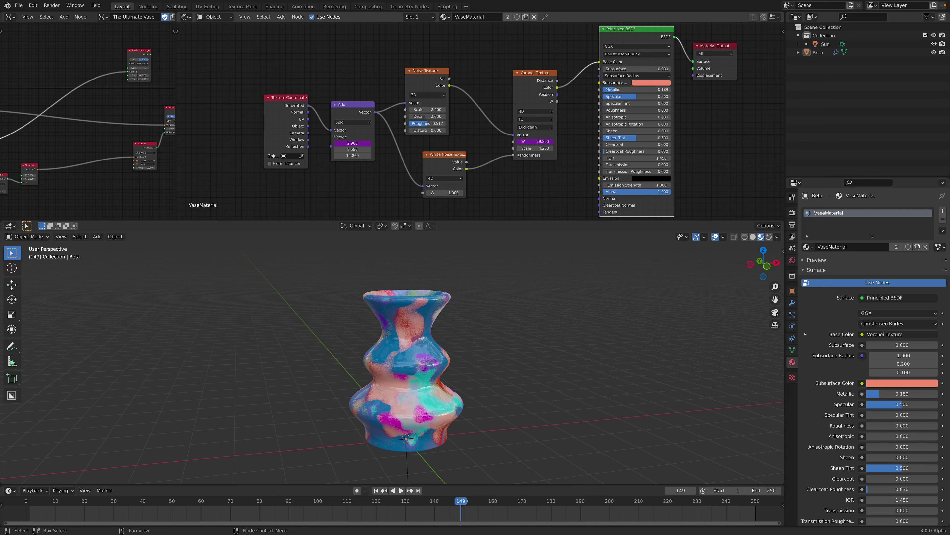
key("space")
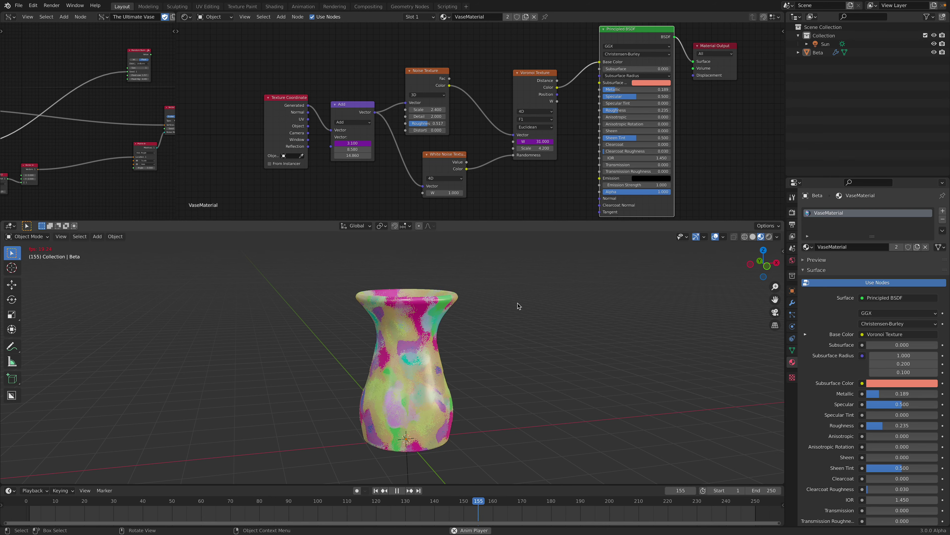
key("space")
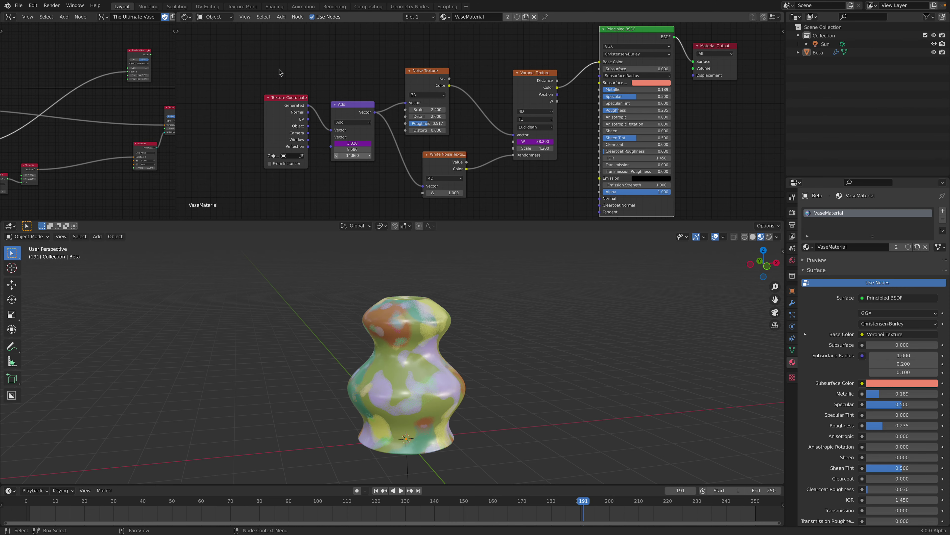
- Select the vase and widen The Ultimate Vase node editor to show the Cylinder and Mesh viewer nodes
middle_click_drag(151, 55, 202, 53)
left_click_drag(176, 47, 453, 48)
middle_click_drag(478, 316, 417, 329)
left_click(418, 328)
scroll(258, 132, "up", 5)
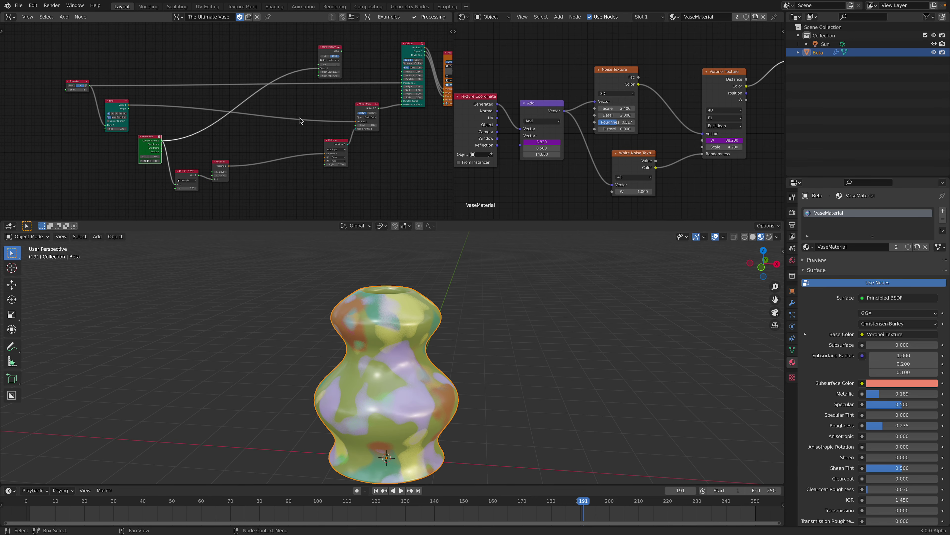
scroll(250, 137, "down", 3)
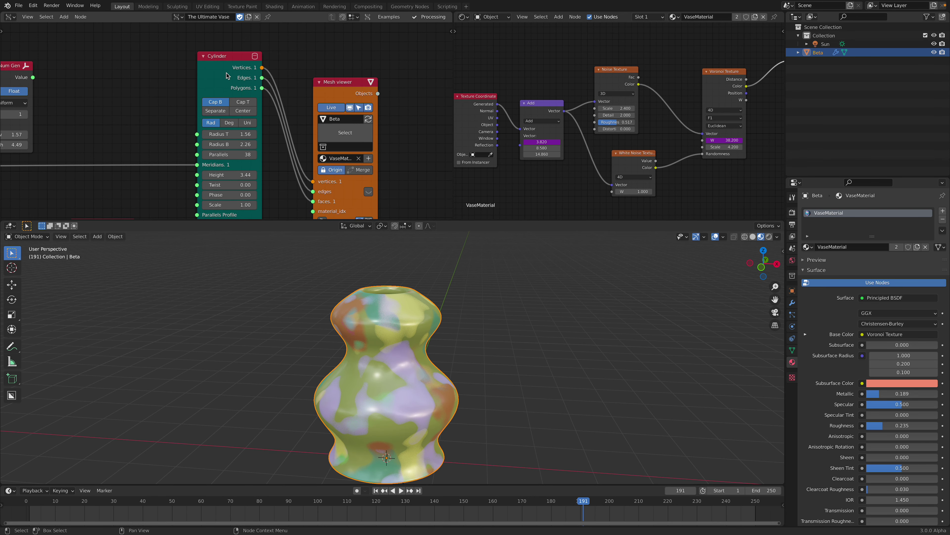
middle_click_drag(260, 78, 278, 67)
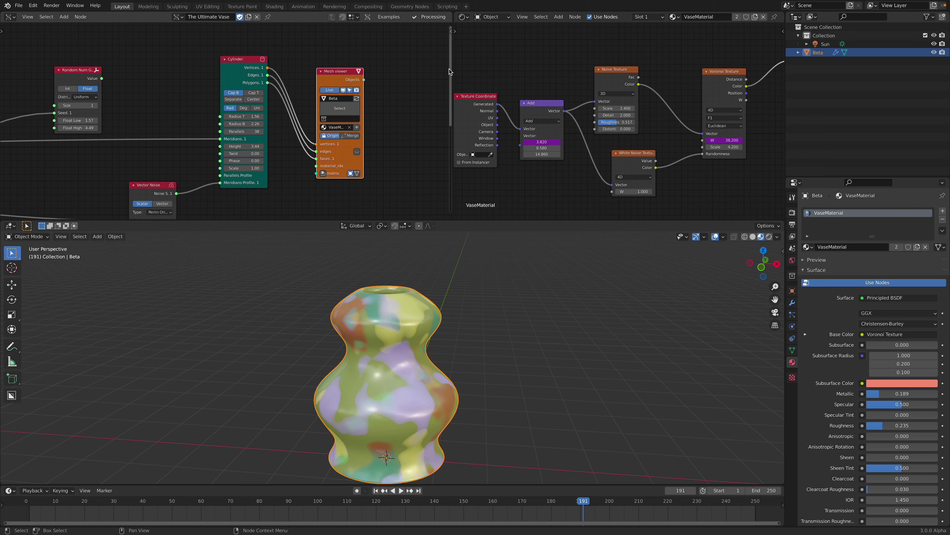
left_click_drag(453, 72, 569, 72)
middle_click_drag(295, 116, 372, 95)
scroll(371, 95, "up", 1)
- Set the Cylinder node's top radius to 6.24 and bottom radius to 5.00, and preview the animated vase
left_click_drag(393, 99, 430, 91)
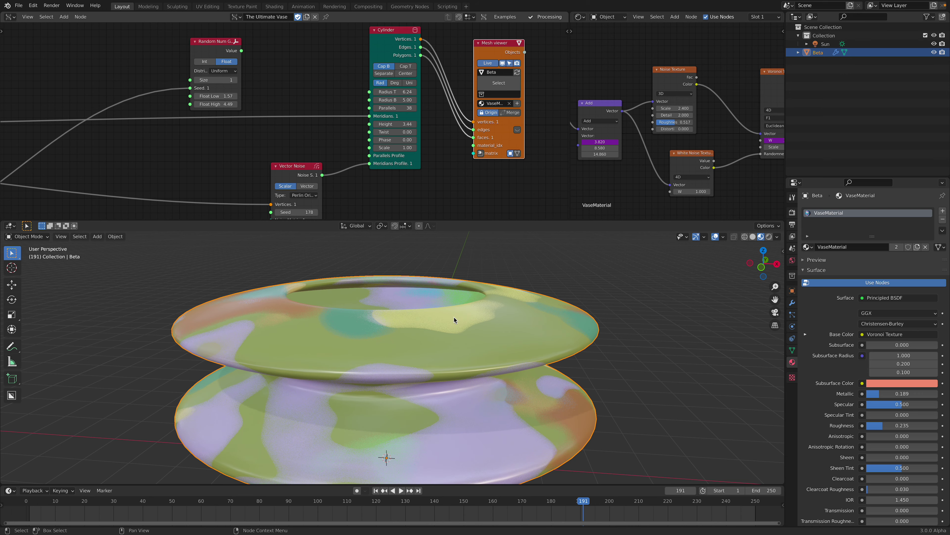
scroll(454, 319, "down", 4)
key("space")
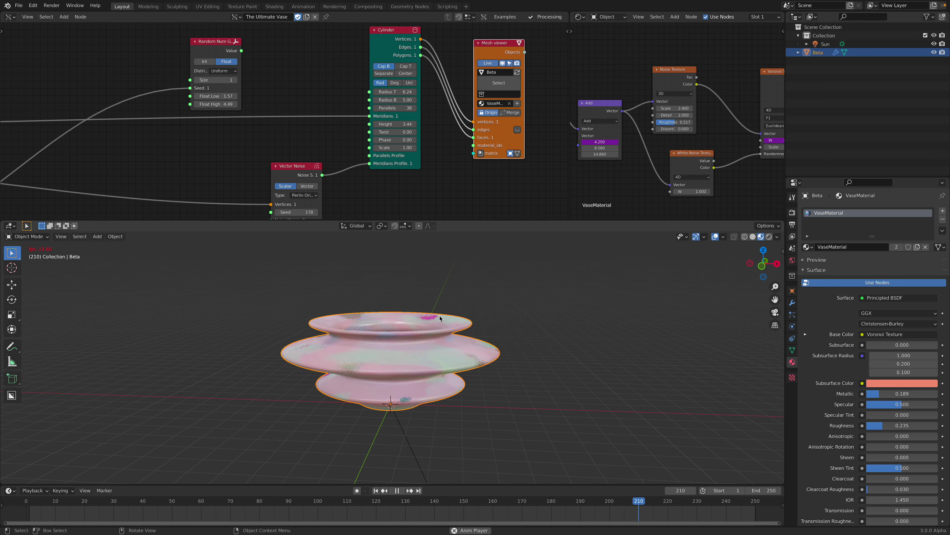
key("space")
- Change the seed of the Vector Noise node that shapes the vase profile
middle_click_drag(329, 146, 423, 122)
scroll(339, 149, "down", 1)
left_click_drag(394, 125, 402, 114)
scroll(402, 150, "down", 3)
middle_click_drag(402, 149, 416, 138)
mouse_move(409, 140)
left_mouse_down()
mouse_move(436, 140)
mouse_move(427, 140)
left_mouse_up()
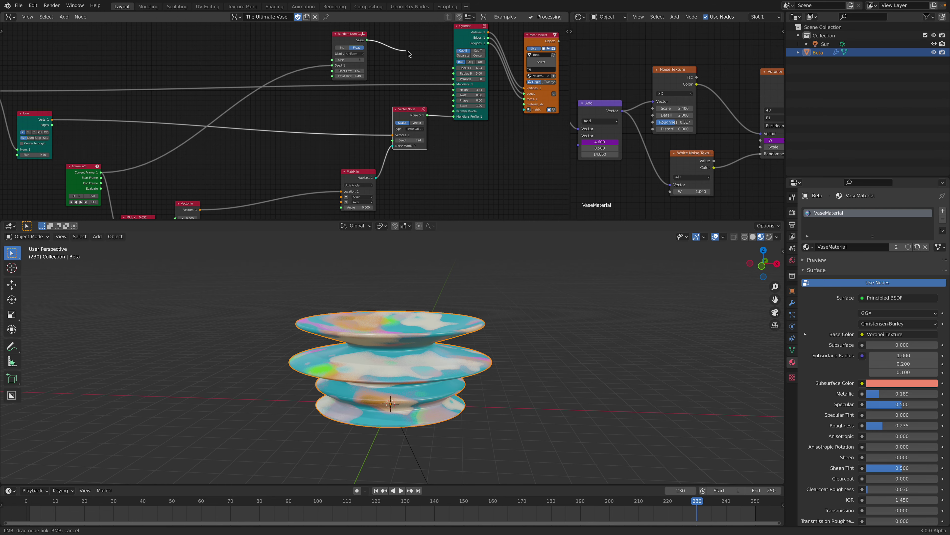
- Try driving the Cylinder's height with the random number node's value during playback, and disconnect that link
left_click_drag(452, 92, 453, 90)
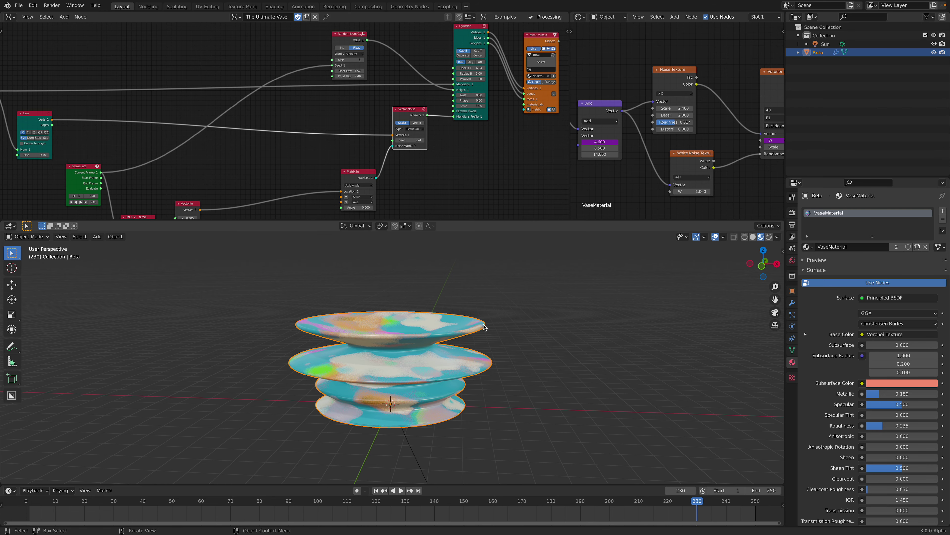
key("space")
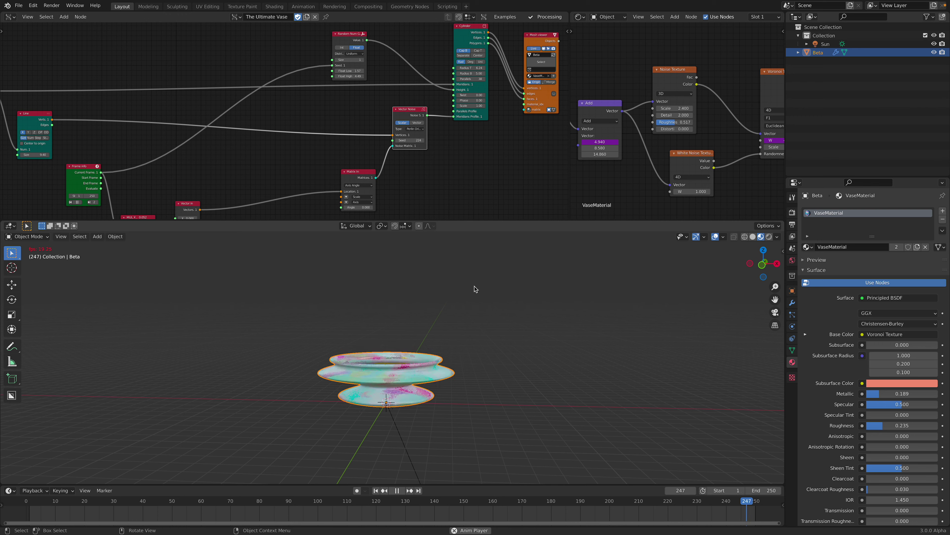
left_click_drag(454, 90, 477, 81)
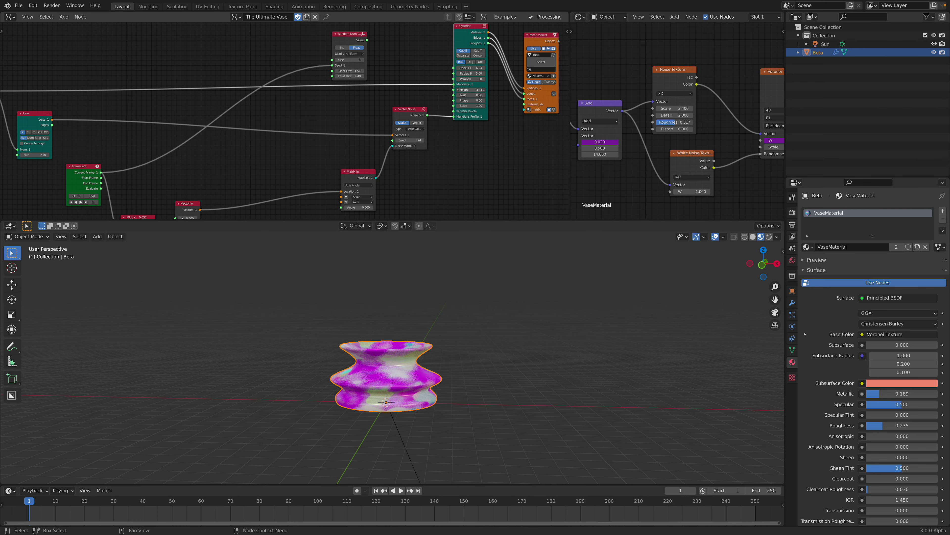
- Increase the Cylinder node's height and preview the taller vase by playing the animation
key("space")
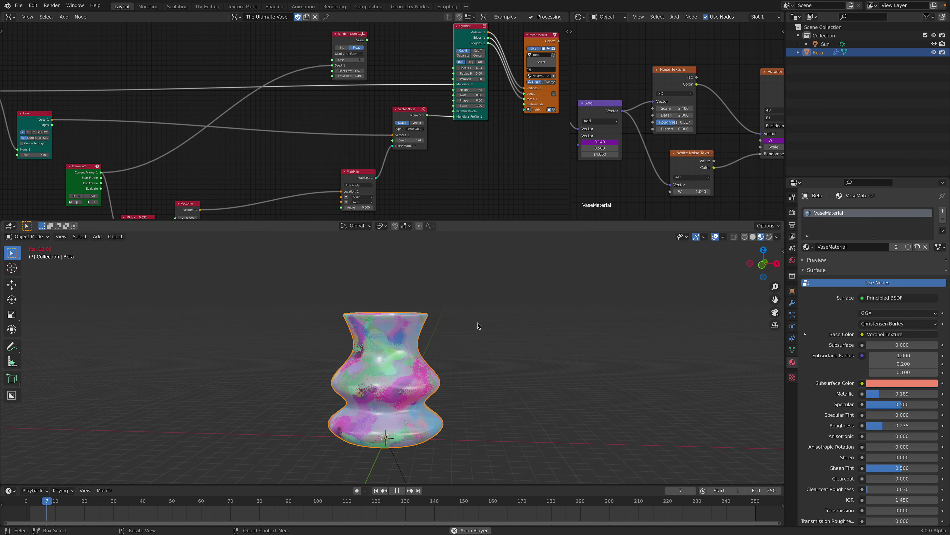
middle_click_drag(479, 326, 451, 313)
key("space")
key("space")
key("space")
- Move the Line node aside and raise the A Number node's value, playing the animation to preview the vase
middle_click_drag(109, 133, 179, 127)
scroll(178, 127, "up", 1)
left_click_drag(96, 107, 167, 91)
scroll(168, 98, "down", 2)
left_click_drag(75, 98, 108, 98)
key("space")
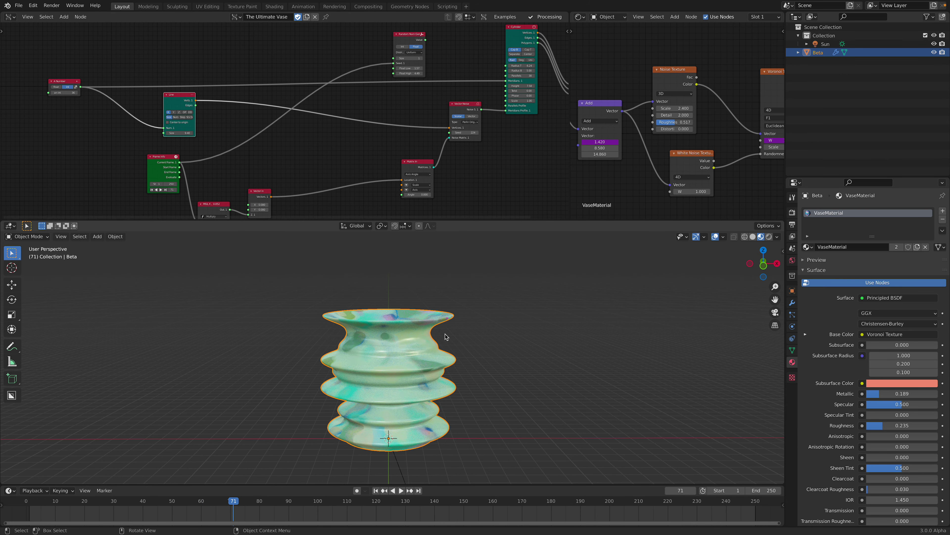
- Open the recent file containing the SomeKindOfVase node tree without saving the changes to sverchok_vase_003.blend
scroll(381, 134, "down", 2)
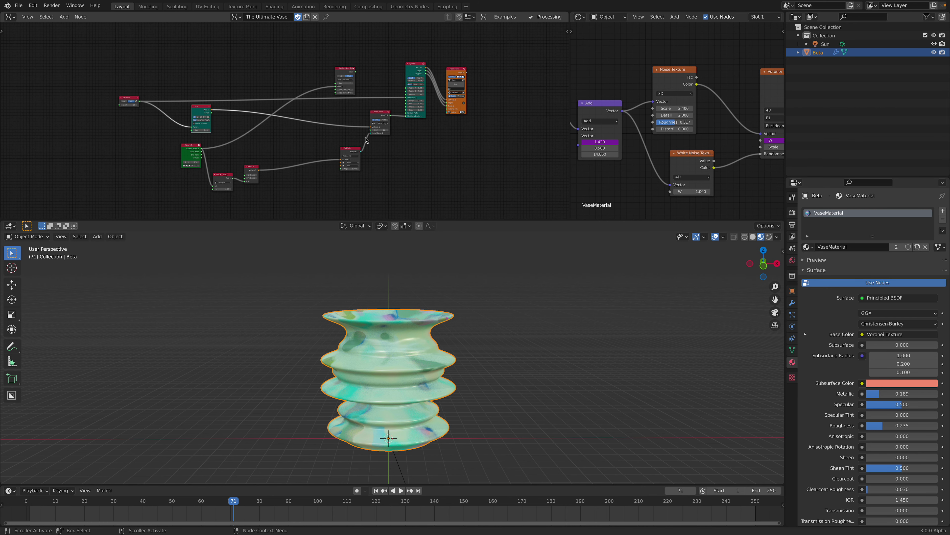
left_click(18, 5)
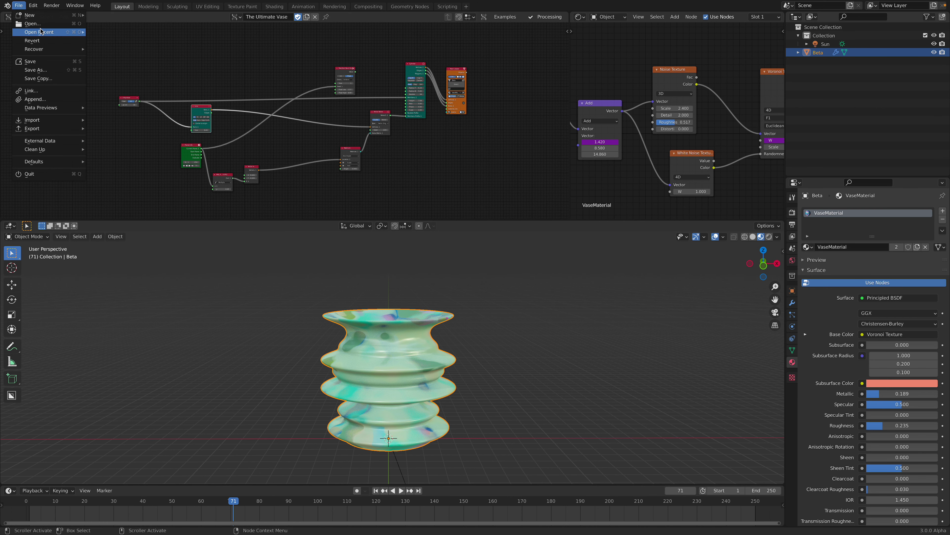
mouse_move(56, 32)
left_click(127, 56)
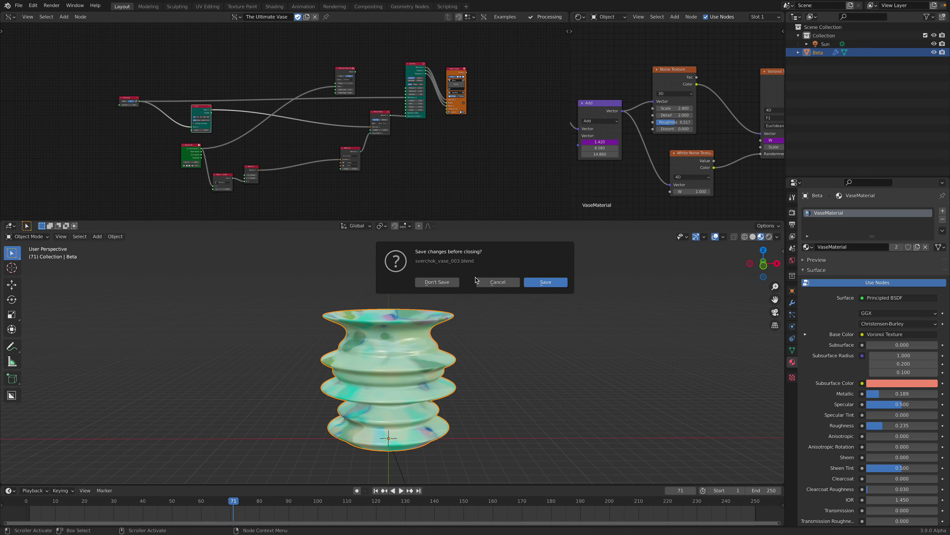
left_click(457, 281)
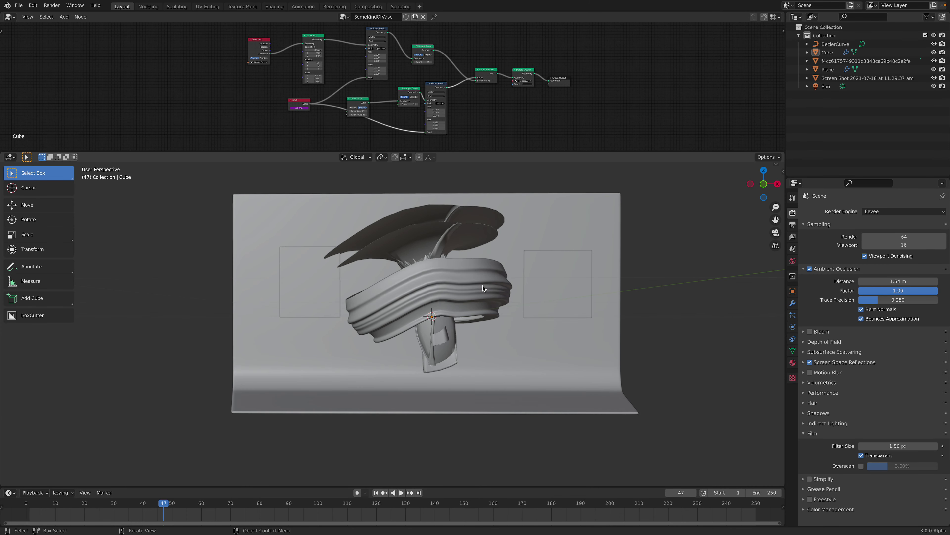
- Switch the viewport to Material Preview shading and play the animation to preview the textured vase between the two profile photos
key("space")
middle_click_drag(482, 285, 467, 317, "shift")
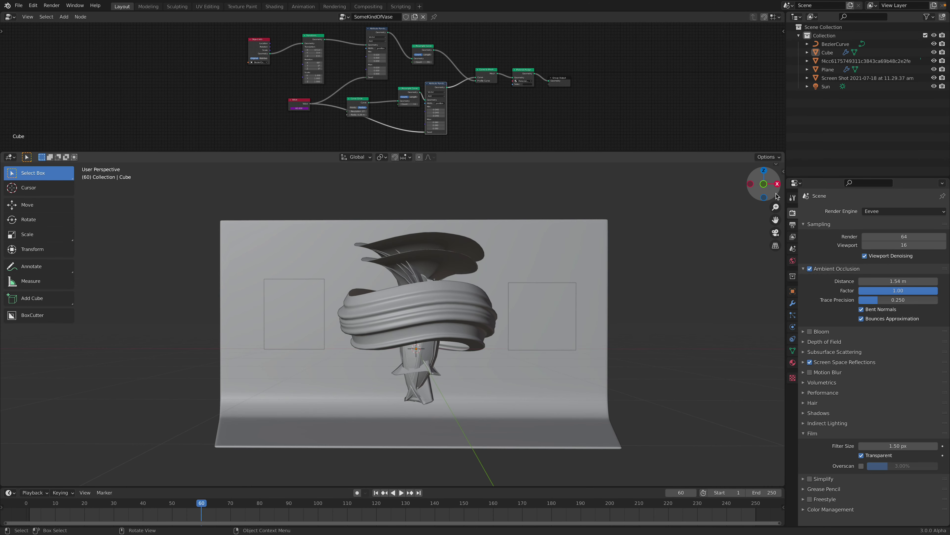
left_click(773, 165)
left_click(762, 168)
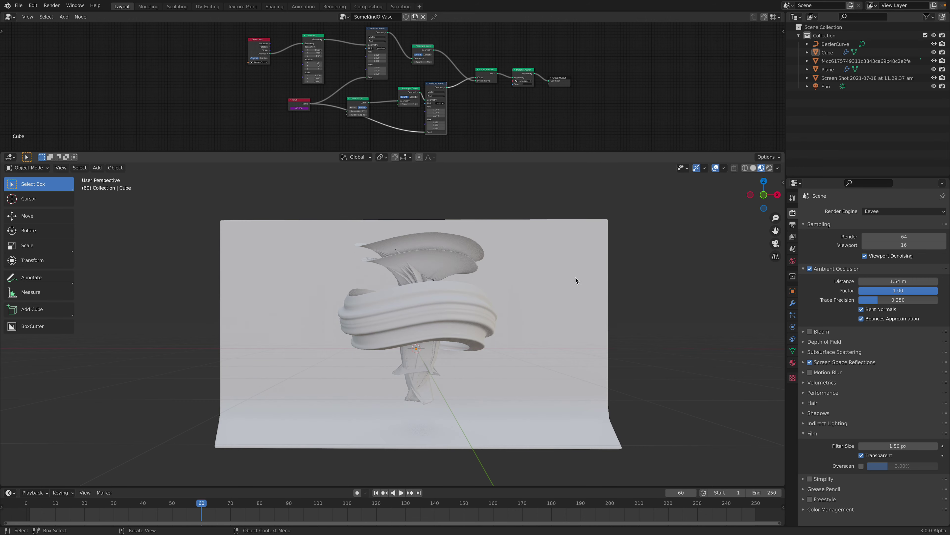
middle_click_drag(570, 287, 568, 291)
key("space")
scroll(332, 318, "up", 2)
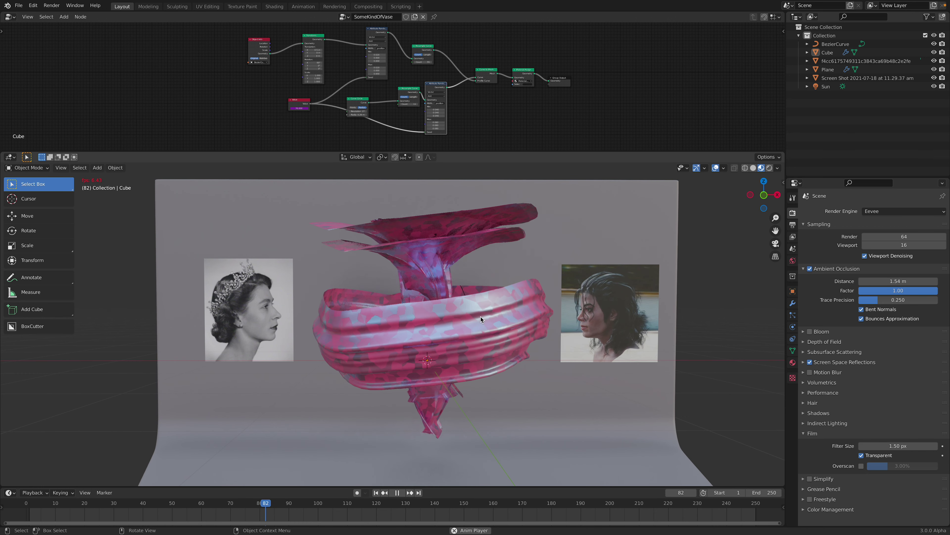
scroll(420, 90, "up", 2)
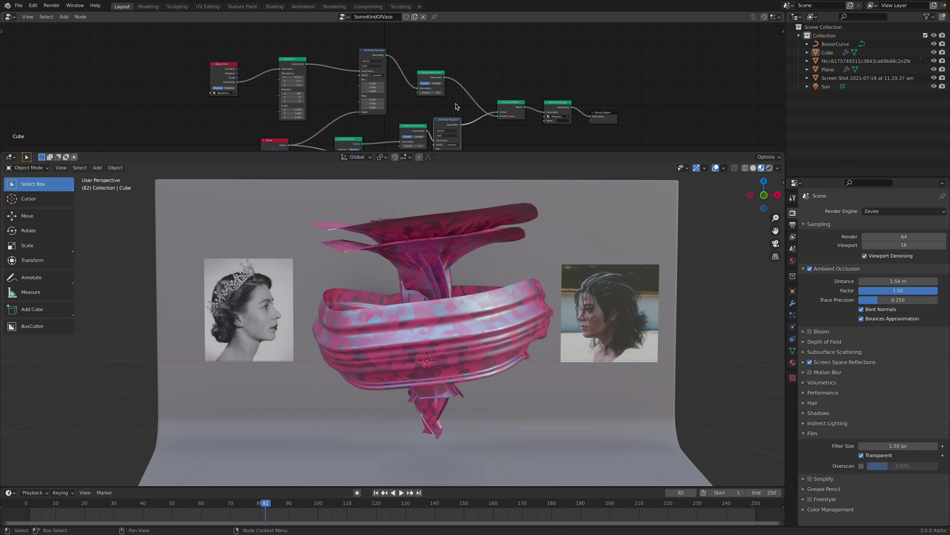
- Remove the Solidify modifier from the vase object and play the animation to preview the thin shell
left_click(430, 310)
left_click(793, 303)
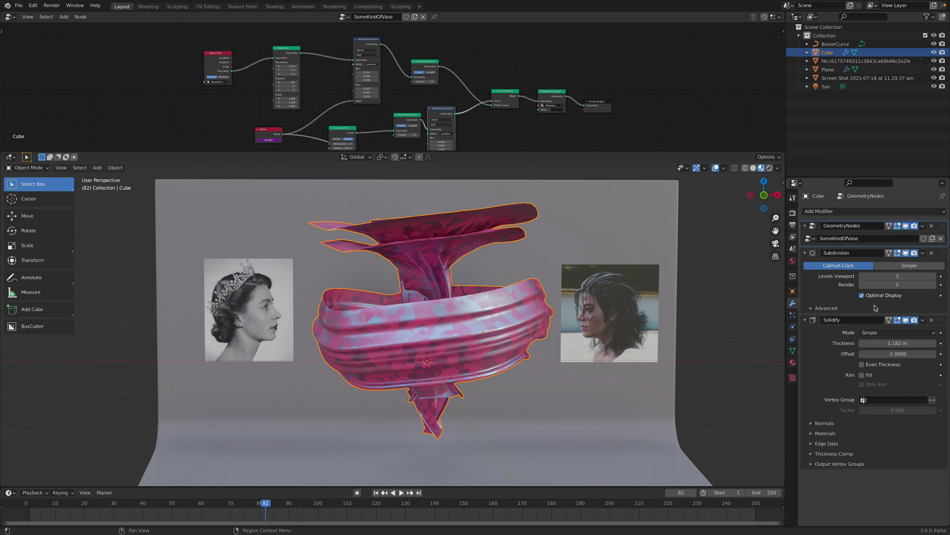
left_click(932, 320)
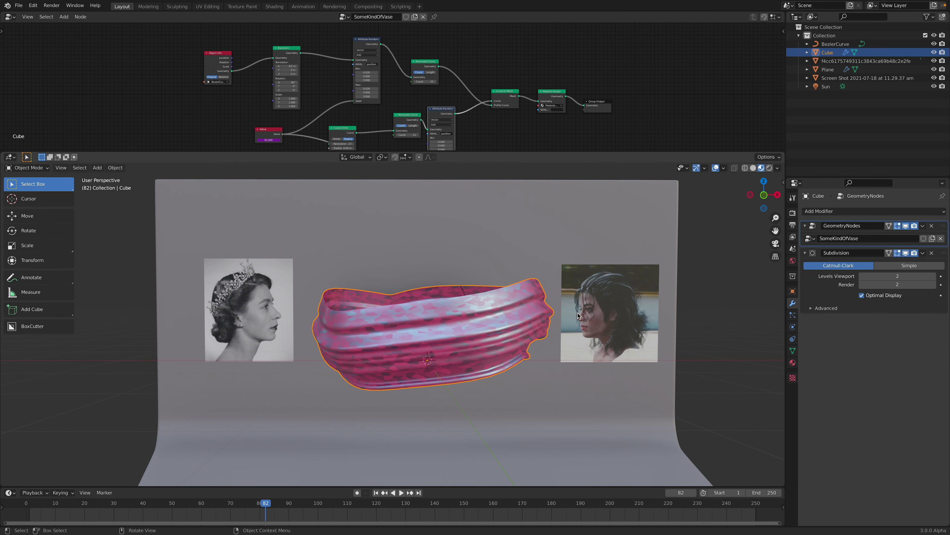
key("space")
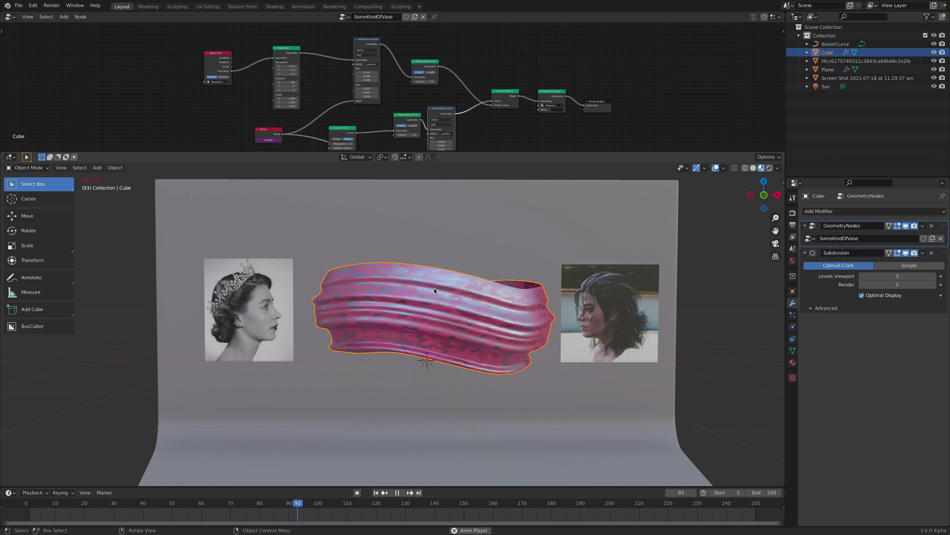
key("space")
- Look inside the vase, select the BezierCurve that forms its profile, and return to the front view
middle_click_drag(457, 279, 518, 310)
scroll(461, 308, "up", 4)
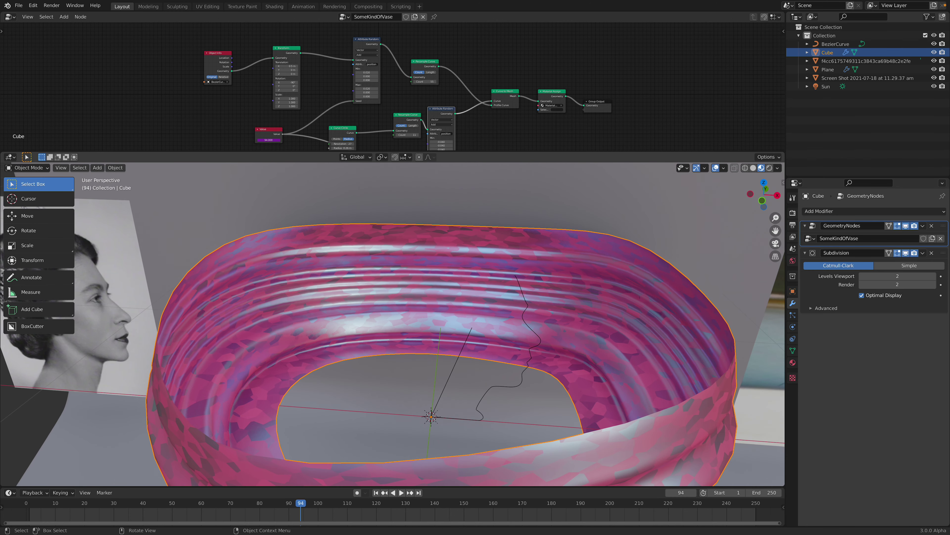
left_click(526, 311)
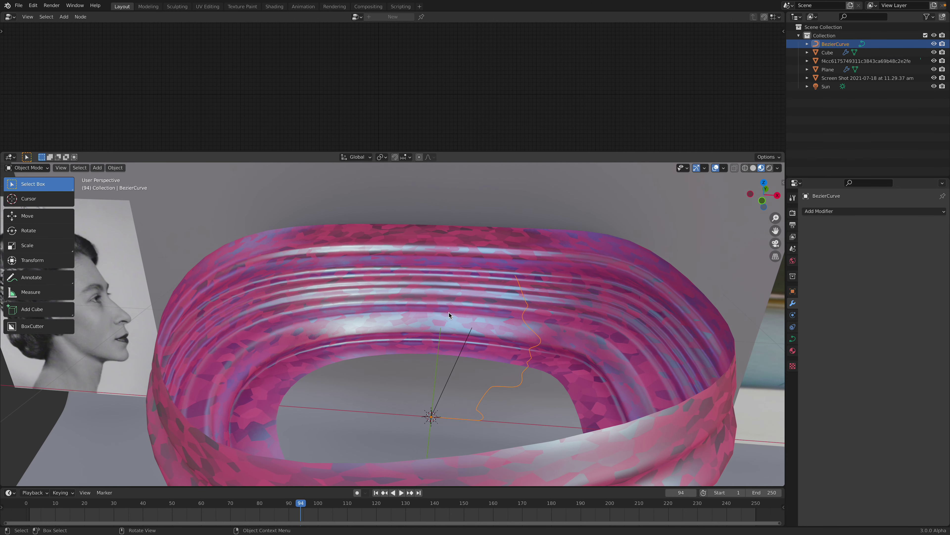
scroll(385, 312, "down", 2)
left_click(763, 201)
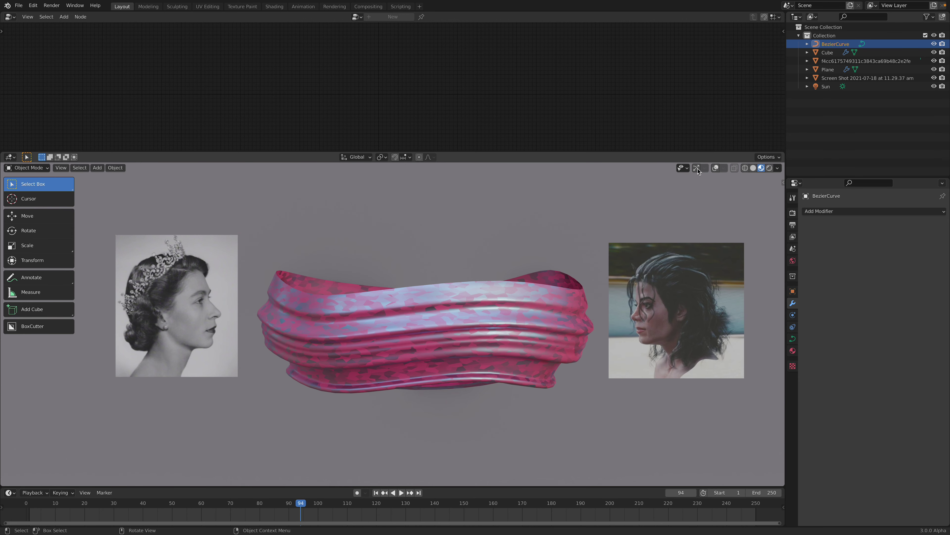
- Select the black-and-white profile photo beside the vase and examine it up close
left_click(194, 301)
middle_click_drag(202, 300, 365, 320, "shift")
scroll(314, 297, "up", 3)
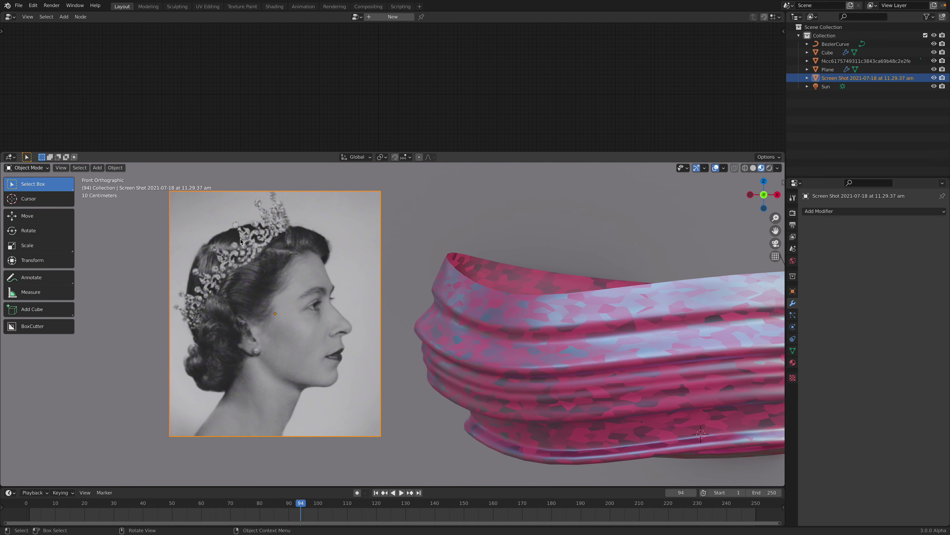
left_click(139, 247)
key("shift+a")
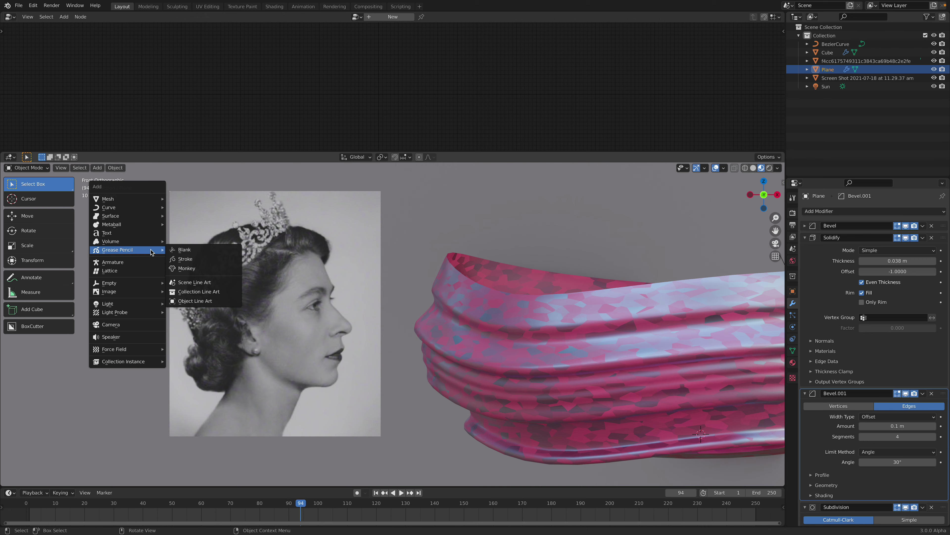
left_click(314, 237)
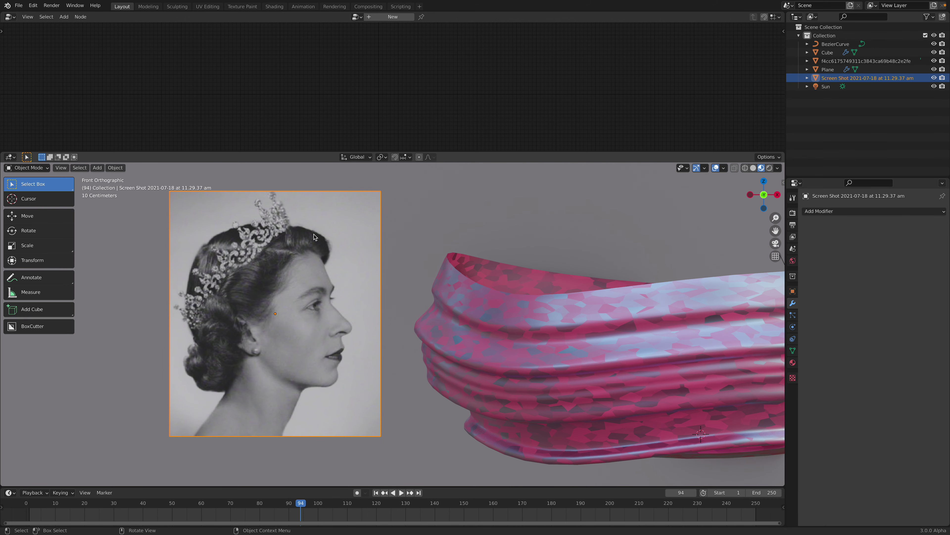
- Copy the color profile photo on the other side of the vase and save the file as queen_profile4.blend
scroll(443, 275, "down", 6)
middle_click_drag(548, 311, 383, 307, "shift")
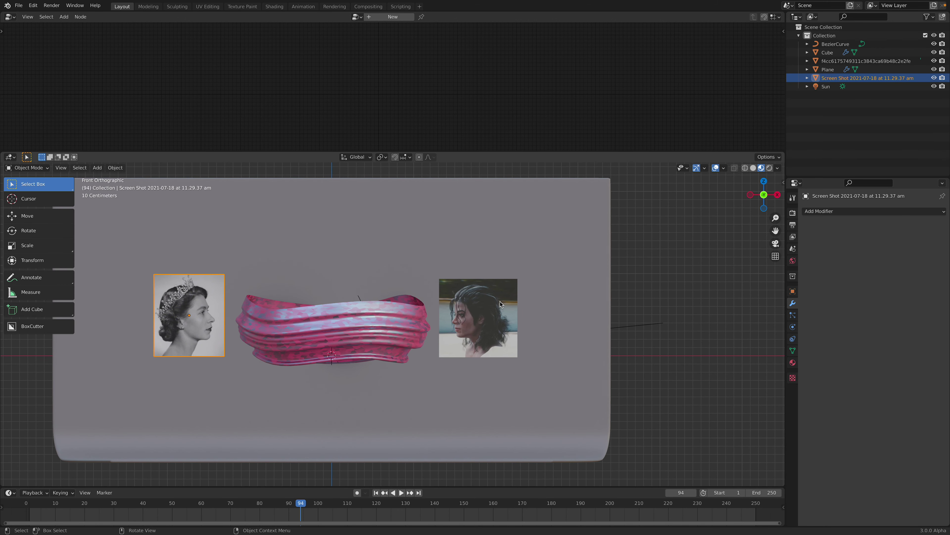
left_click(500, 301)
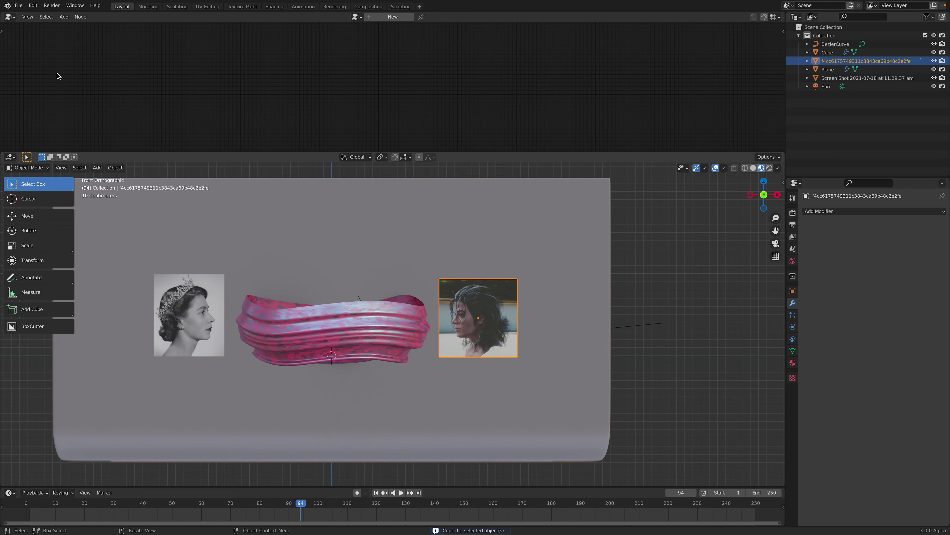
left_click(18, 5)
left_click(36, 70)
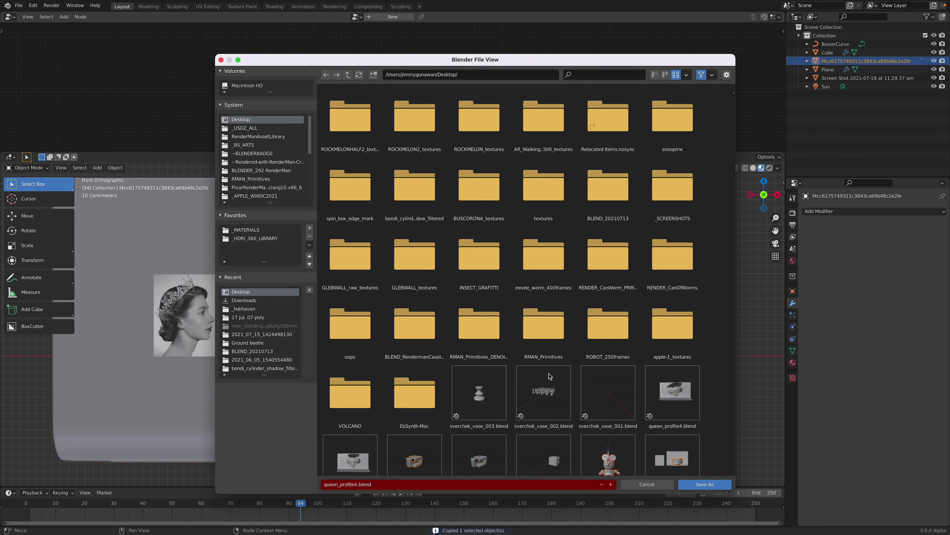
left_click(697, 485)
- Create a new file and delete its default camera, cube and light
left_click(18, 5)
mouse_move(29, 15)
left_click(104, 14)
key("a")
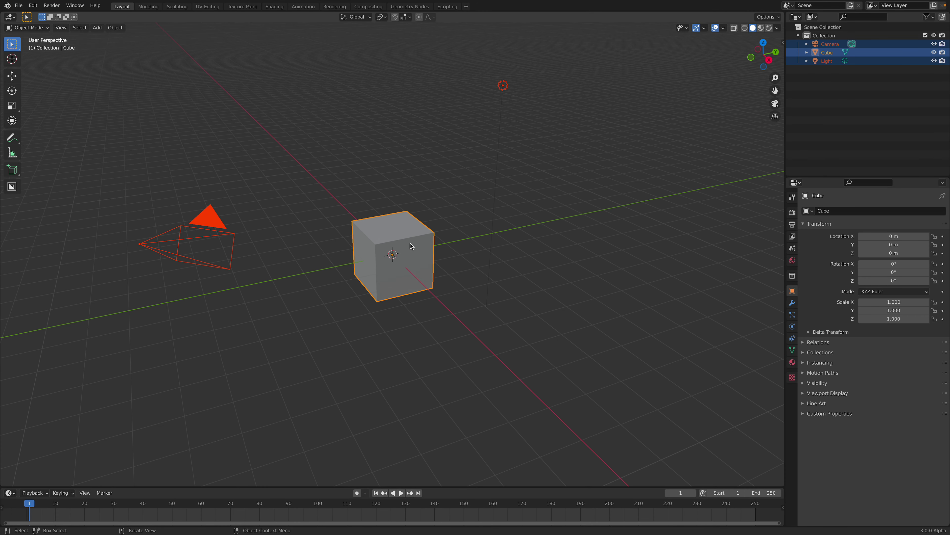
key("x")
left_click(407, 242)
- Paste the copied photo plane, clear its location to the origin, and show it in front view with Material Preview shading
key("ctrl+v")
middle_click_drag(454, 251, 588, 224)
key("alt+g")
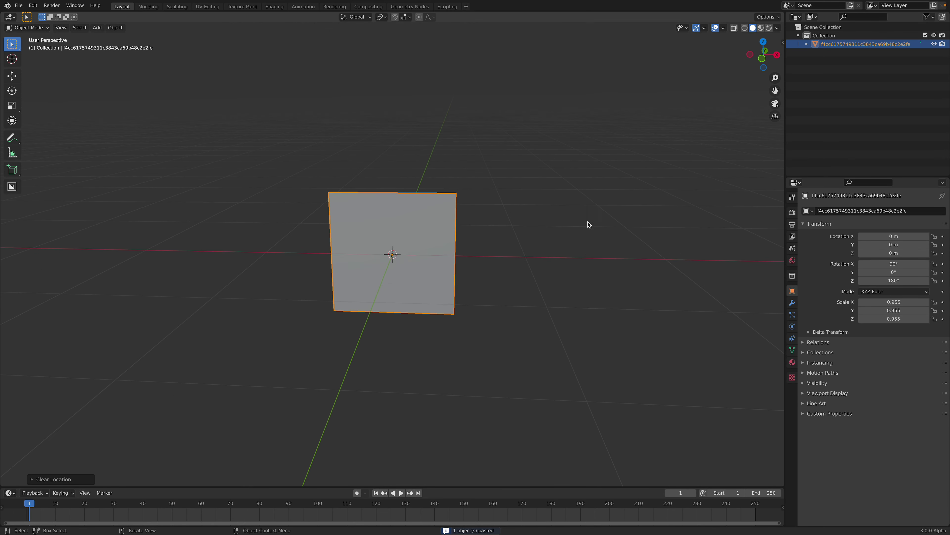
left_click(762, 58)
left_click(761, 28)
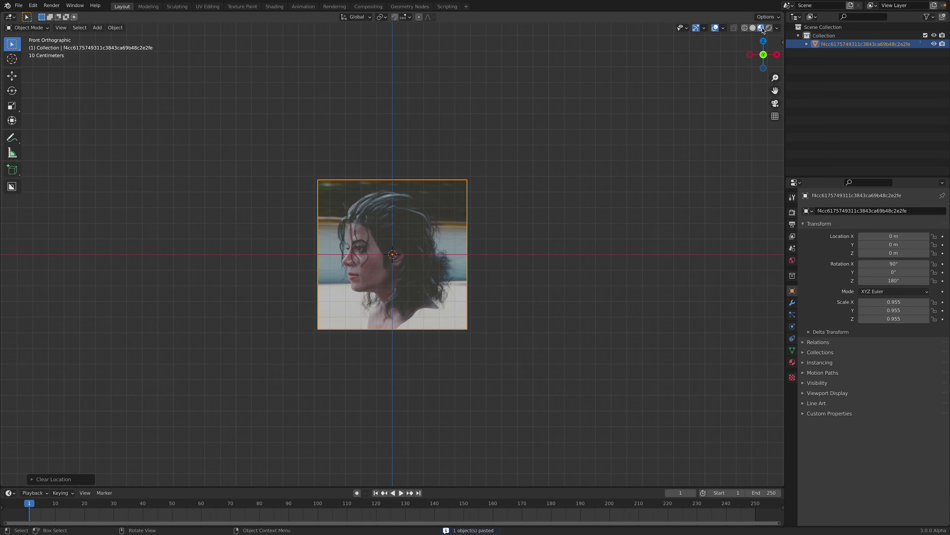
scroll(430, 221, "up", 2)
scroll(430, 221, "up", 1)
middle_click_drag(317, 238, 359, 237, "shift")
scroll(451, 257, "up", 2)
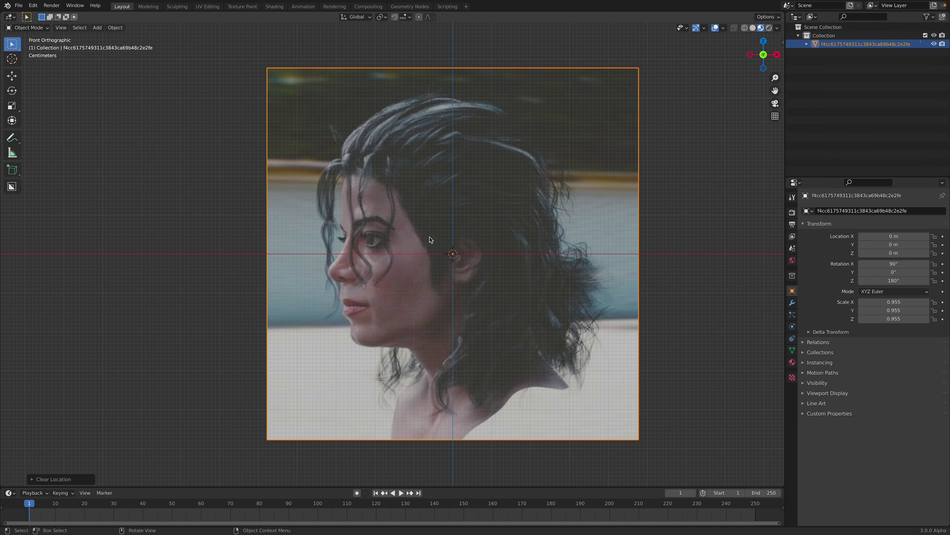
scroll(379, 236, "up", 2)
scroll(329, 239, "down", 2)
- Add a Bezier curve object and delete its default control points in Edit Mode, leaving an empty curve
left_click(252, 220)
key("shift+a")
mouse_move(253, 220)
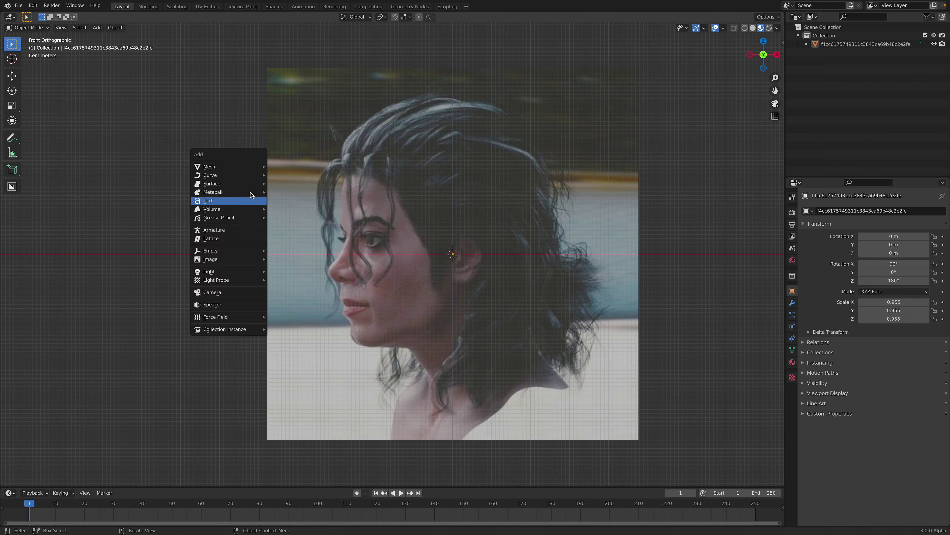
mouse_move(240, 175)
left_click(296, 178)
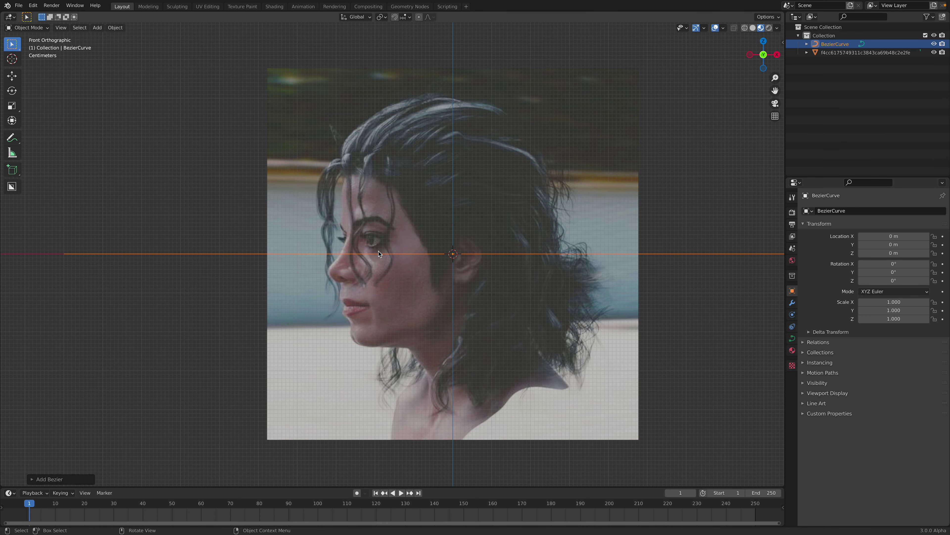
key("Tab")
scroll(379, 251, "down", 2)
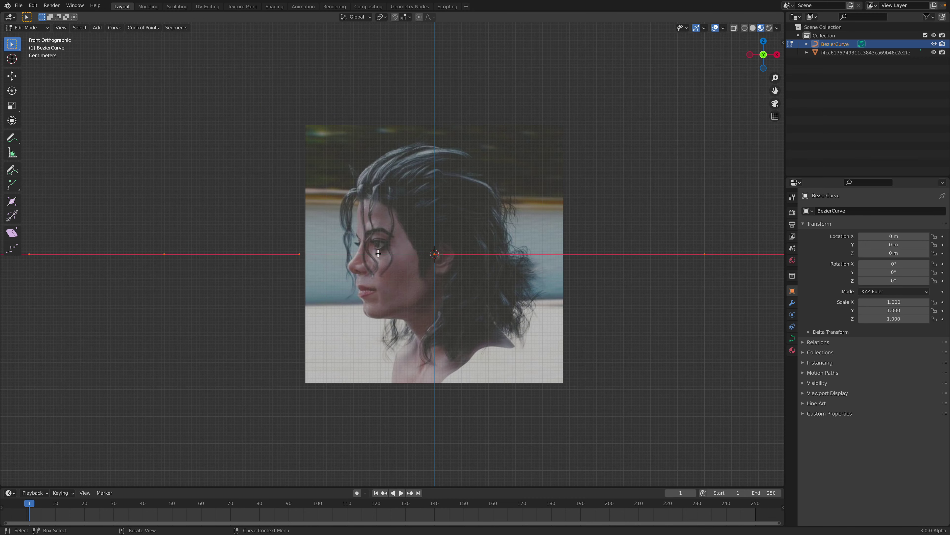
left_click(378, 254)
scroll(96, 181, "up", 2)
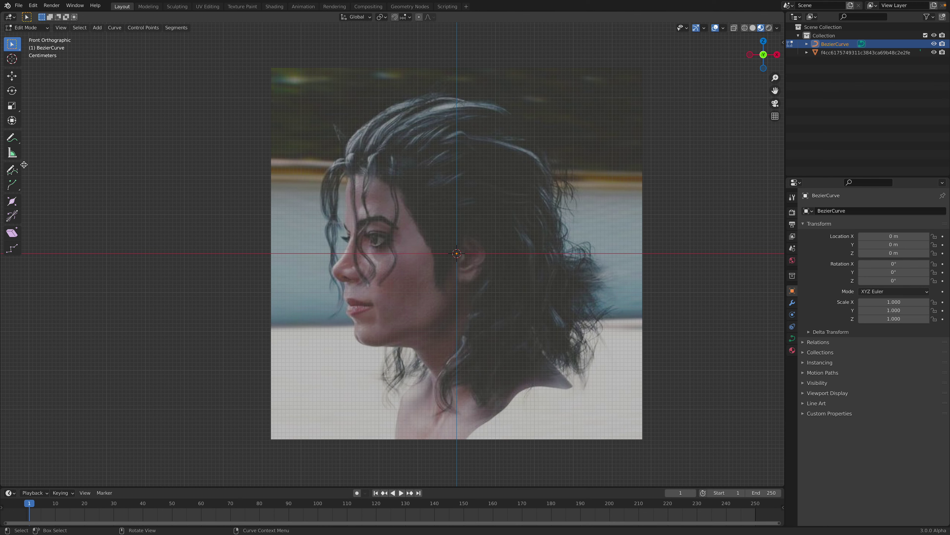
- Trace the face profile from the forehead over nose, lips and chin down to the neck with the curve Draw tool in front view
left_click_drag(24, 165, 86, 168)
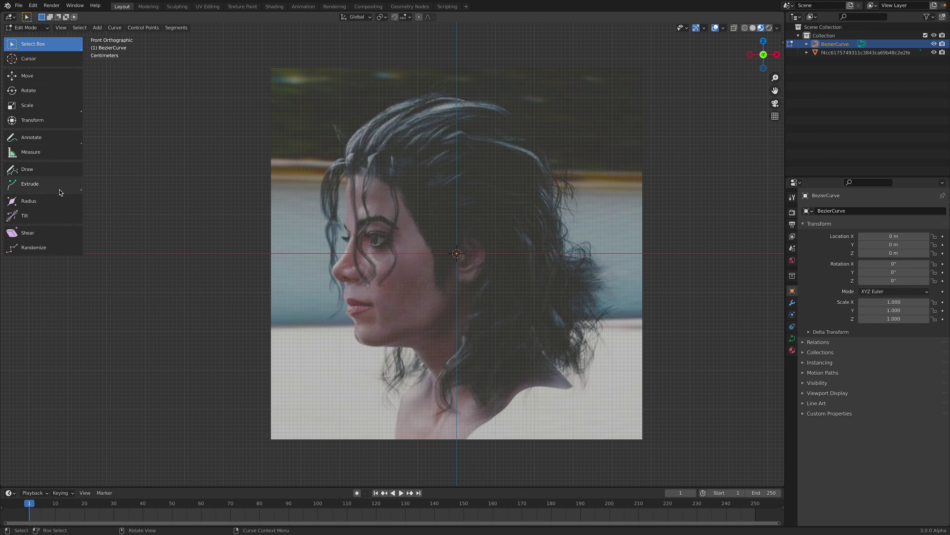
left_click(48, 173)
scroll(385, 208, "up", 2)
middle_click_drag(386, 232, 385, 208)
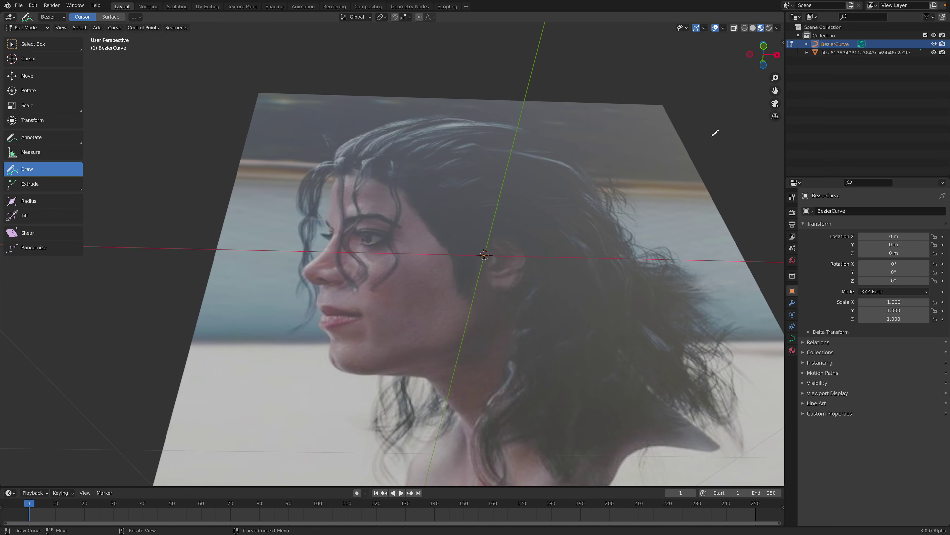
left_click(763, 64)
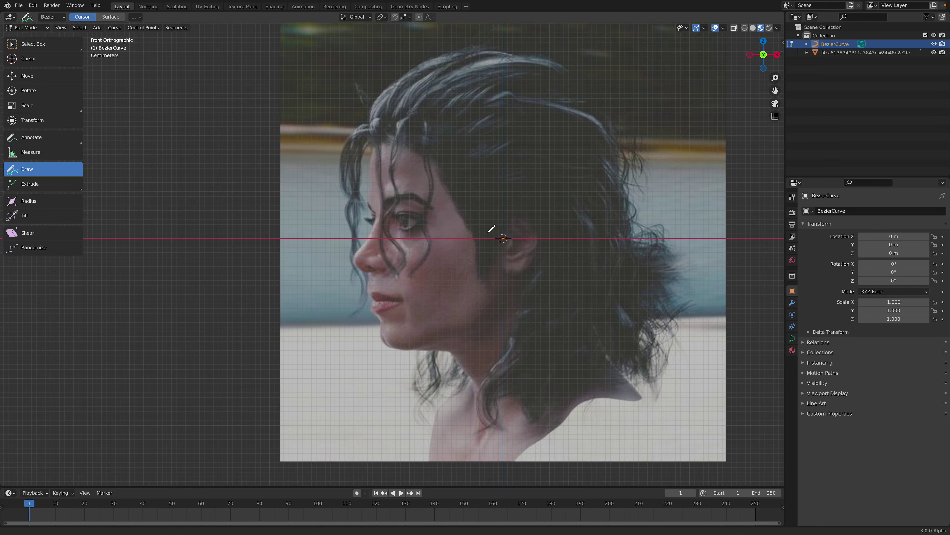
middle_click_drag(444, 209, 435, 192, "shift")
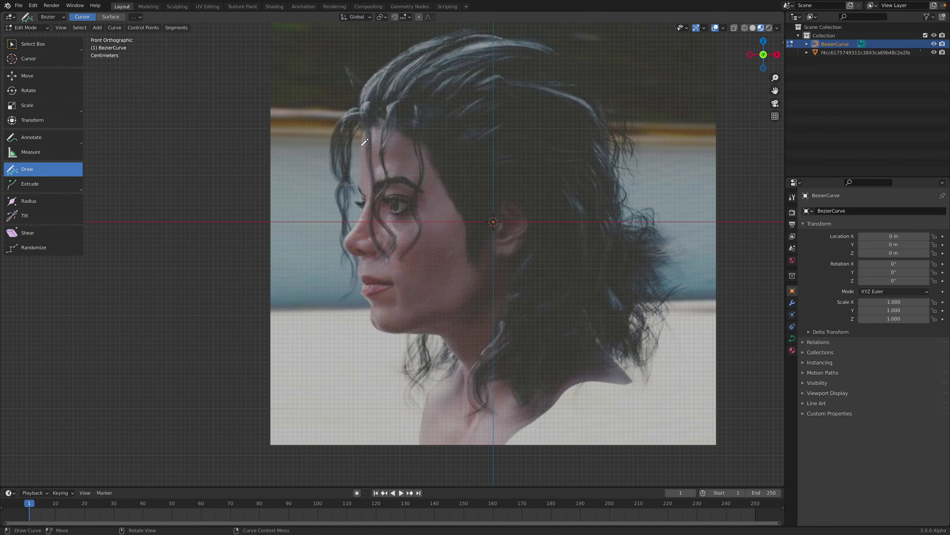
left_click_drag(361, 154, 366, 170)
left_click_drag(365, 280, 364, 286)
left_click_drag(440, 379, 441, 379)
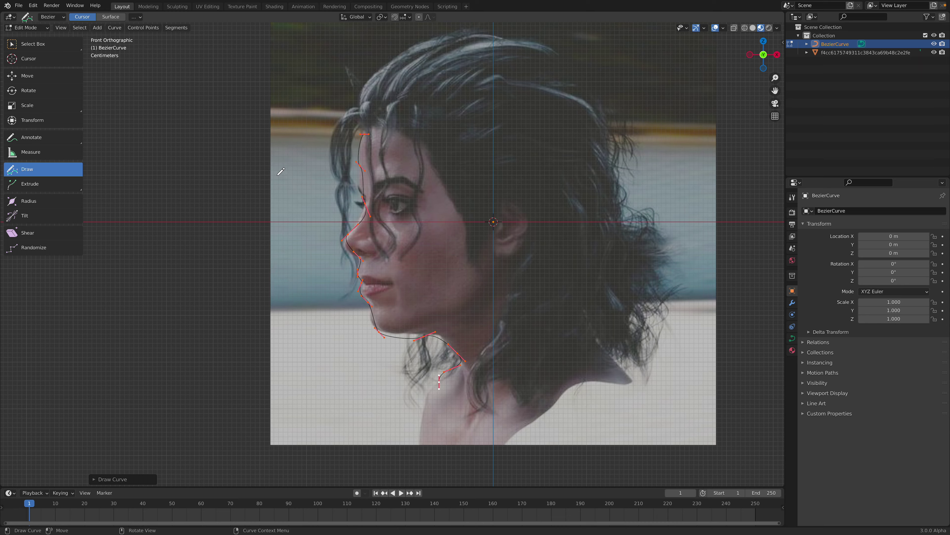
- Move the chin control point of the drawn curve onto the chin's outline in the photo
scroll(318, 205, "up", 1)
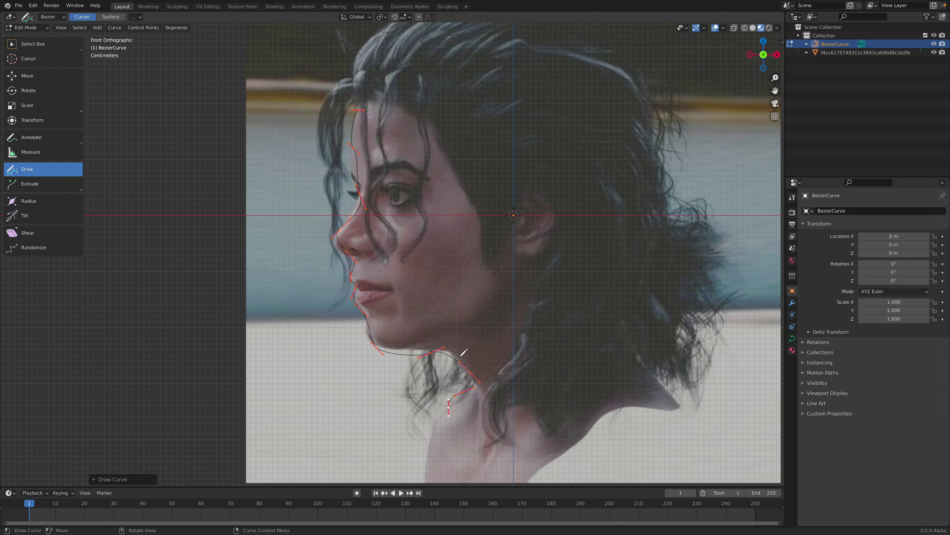
scroll(464, 352, "up", 4)
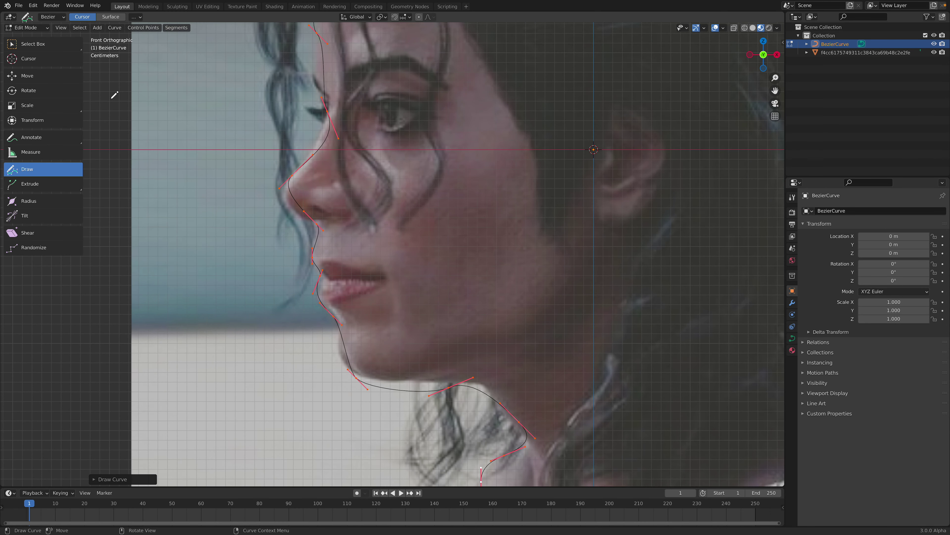
left_click(43, 74)
left_click(364, 377)
key("g")
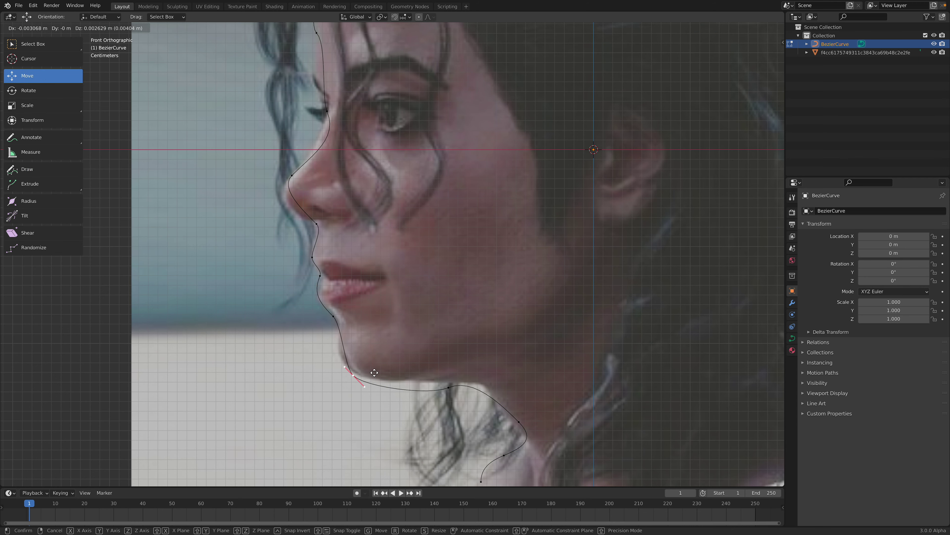
left_click(362, 367)
- Move the under-jaw control point up to the jawline and level its handles, and shift the throat control point toward the neck outline
left_click(449, 387)
key("g")
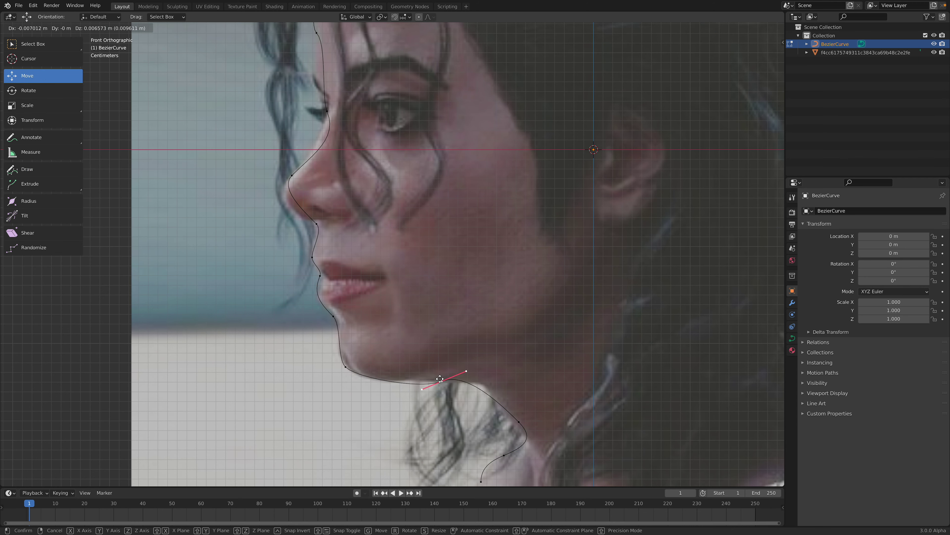
left_click(437, 378)
key("r")
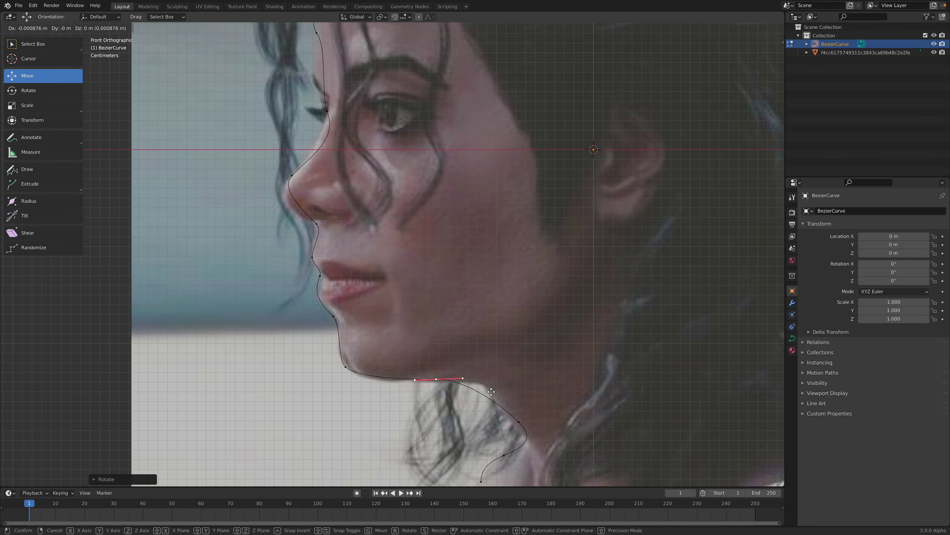
left_click(494, 390)
left_click(508, 420)
key("g")
left_click(506, 418)
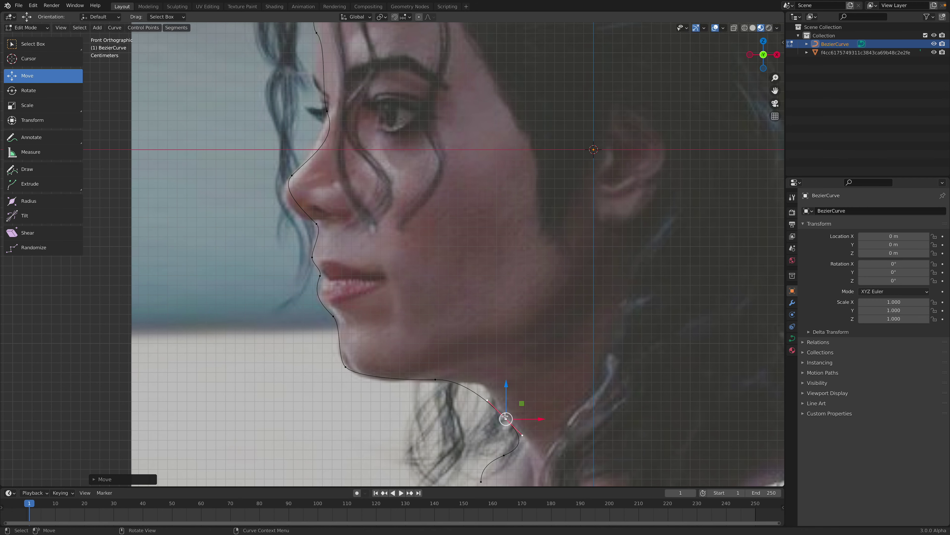
- Subdivide the curve segment between the under-jaw and throat control points and move the new point out to the jaw corner
left_click(436, 379, "shift")
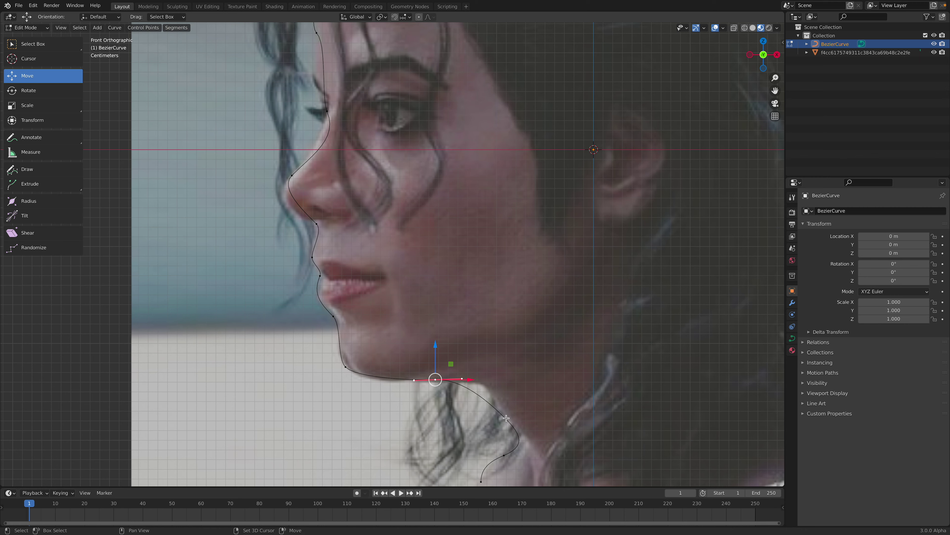
right_click(463, 376)
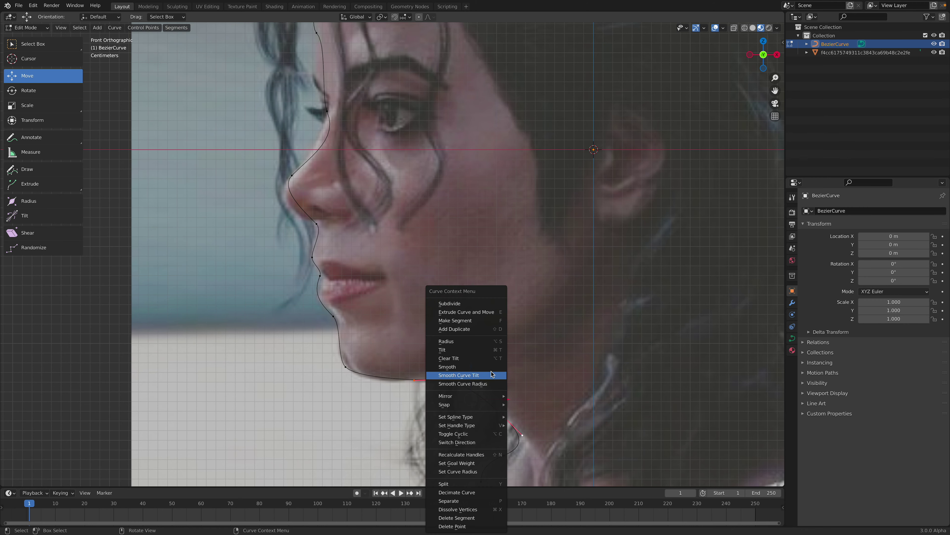
left_click(480, 308)
left_click(479, 390)
key("g")
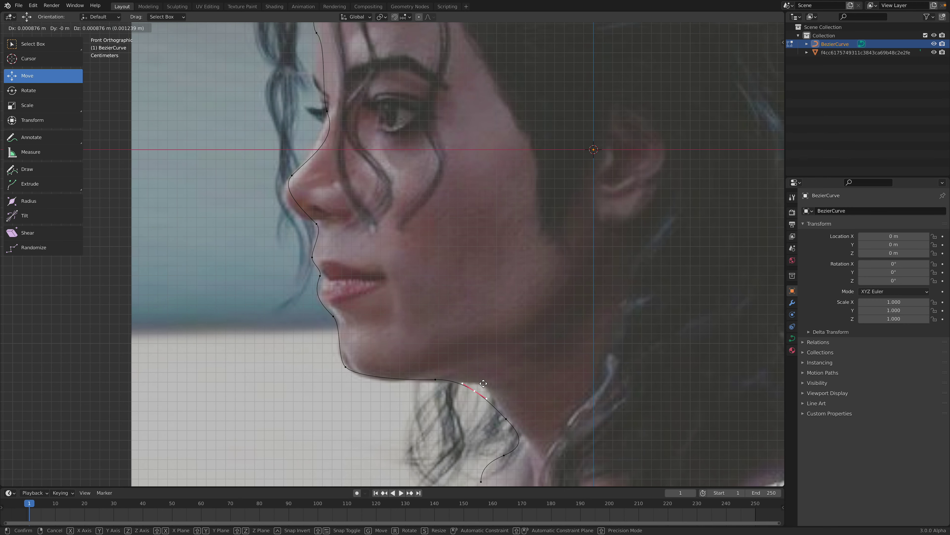
left_click(485, 384)
key("g")
left_click(495, 390)
- Nudge the control point at the base of the nose onto the photo's outline
left_click(312, 258)
middle_click_drag(312, 257, 356, 340, "shift")
left_click(359, 307)
key("g")
left_click(361, 304)
- Move the nose-tip control point onto the tip of the nose and tilt its handles more steeply
left_click(334, 261)
key("g")
left_click(330, 265)
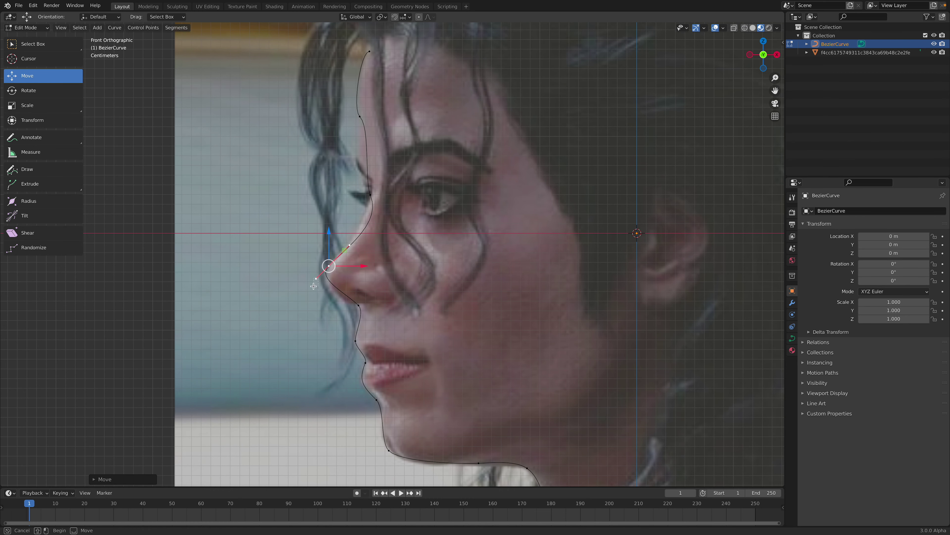
left_click(315, 280)
key("g")
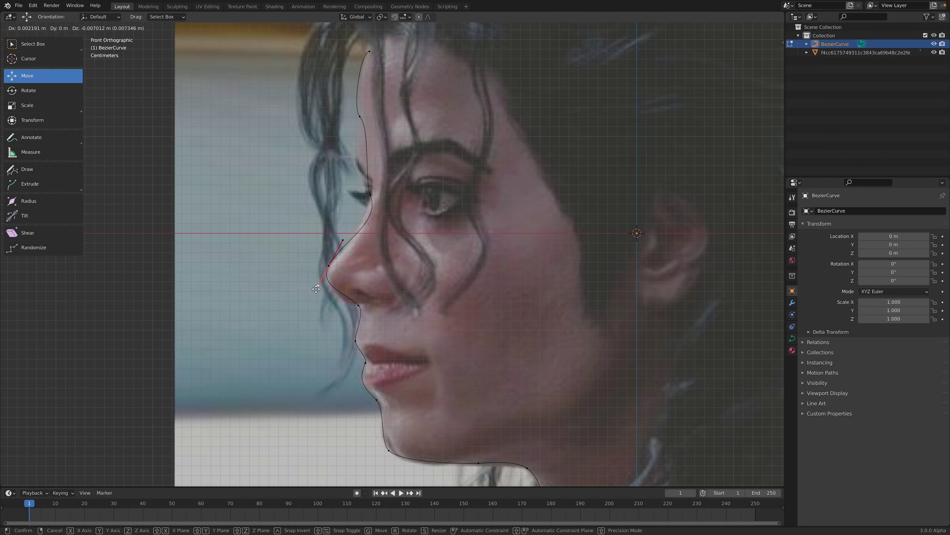
left_click(316, 289)
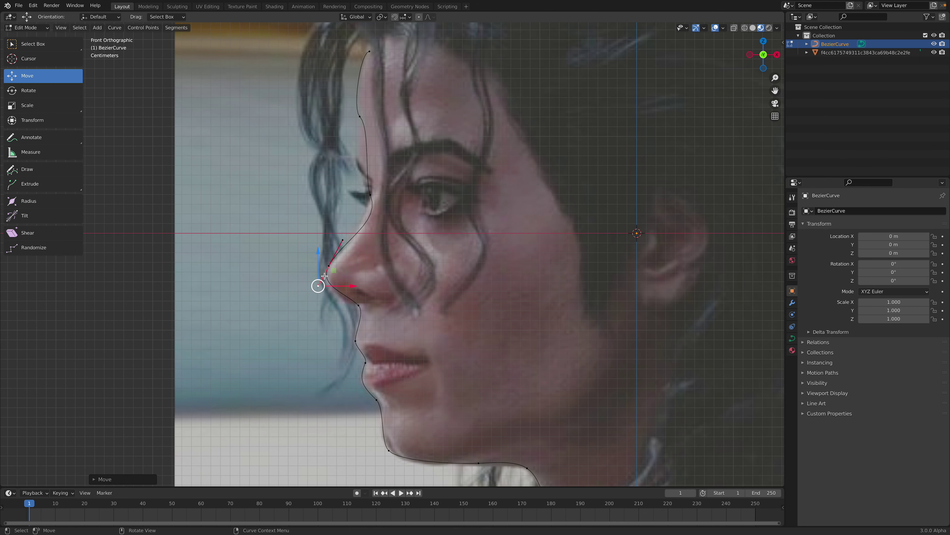
- Raise the nose-bridge control point slightly, shift the forehead point inward and align its lower handle with the forehead outline
left_click(370, 195)
key("g")
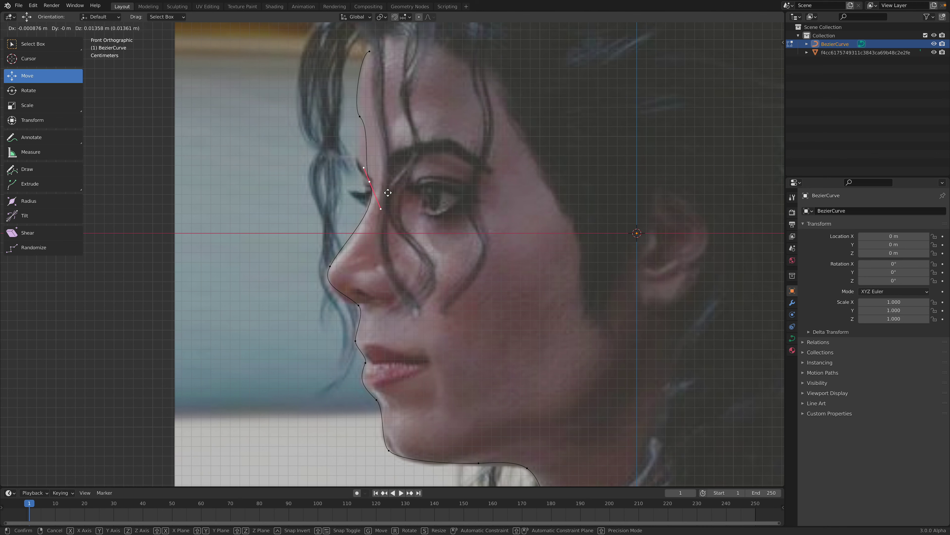
left_click(388, 195)
left_click(358, 115)
key("g")
left_click(370, 124)
key("g")
left_click(368, 124)
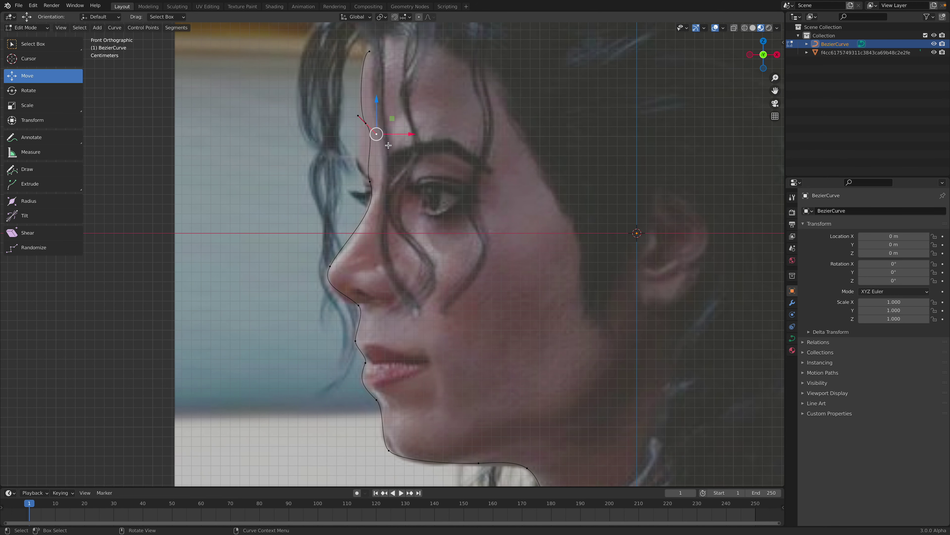
key("g")
left_click(391, 156)
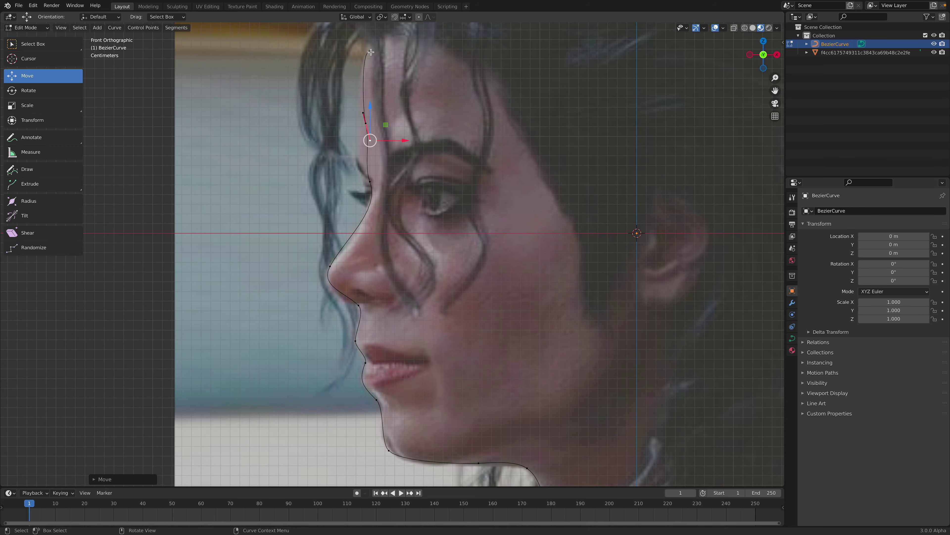
- Move the curve's top end point up toward the hairline
left_click(371, 52)
key("g")
left_click(375, 41)
- Rotate the chin control point's handles to follow the rounding of the chin
scroll(397, 259, "down", 2)
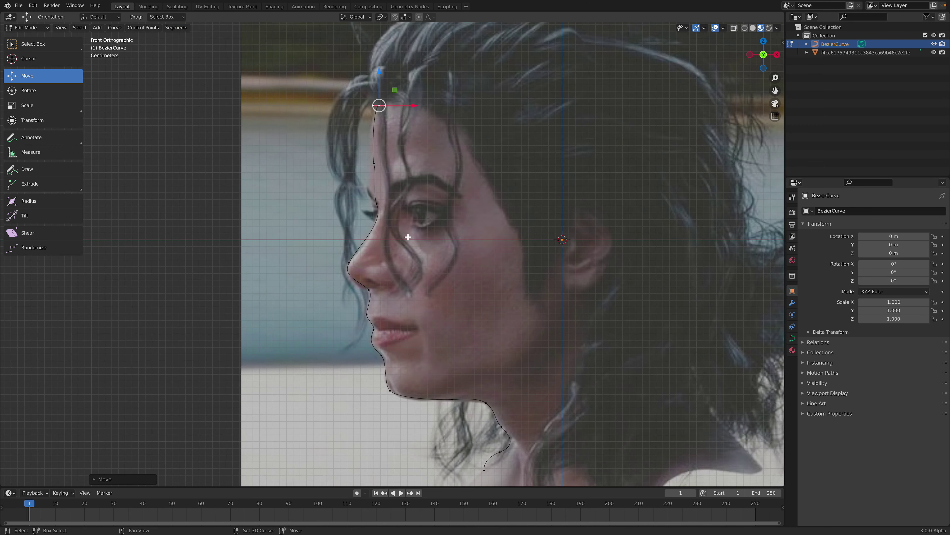
middle_click_drag(408, 262, 407, 170, "shift")
scroll(379, 273, "up", 3)
middle_click_drag(369, 270, 350, 228, "shift")
left_click(367, 290)
key("r")
left_click(407, 299)
- Fine-tune the under-jaw, jaw-corner and throat control points so the curve follows the jaw and neck outline
left_click(474, 304)
key("g")
left_click(511, 305)
left_click(533, 311)
key("g")
left_click(537, 312)
left_click(564, 349)
key("g")
left_click(568, 349)
- Shift the neck-base control point inward, then move the curve's lower end point toward the shoulder and rotate it along the slope
middle_click_drag(569, 349, 542, 274, "shift")
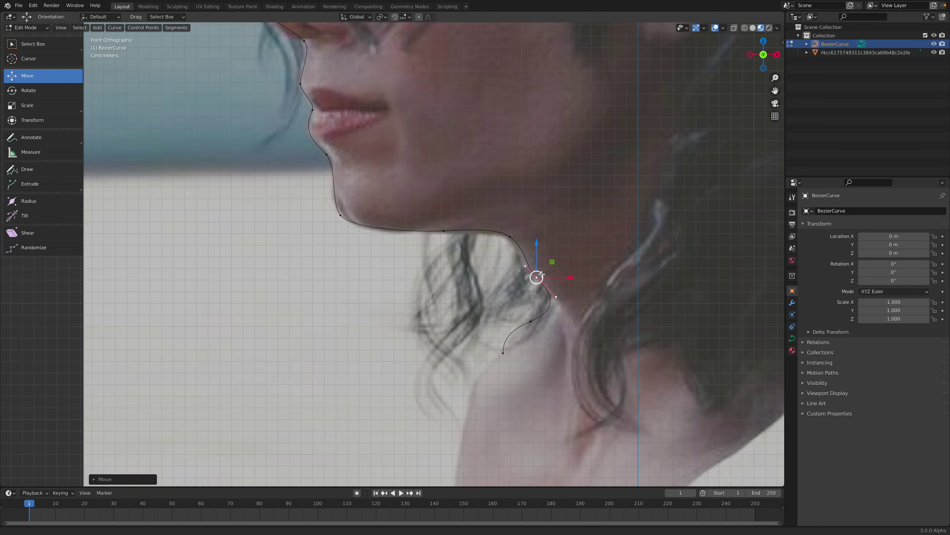
left_click(530, 320)
key("g")
left_click(546, 325)
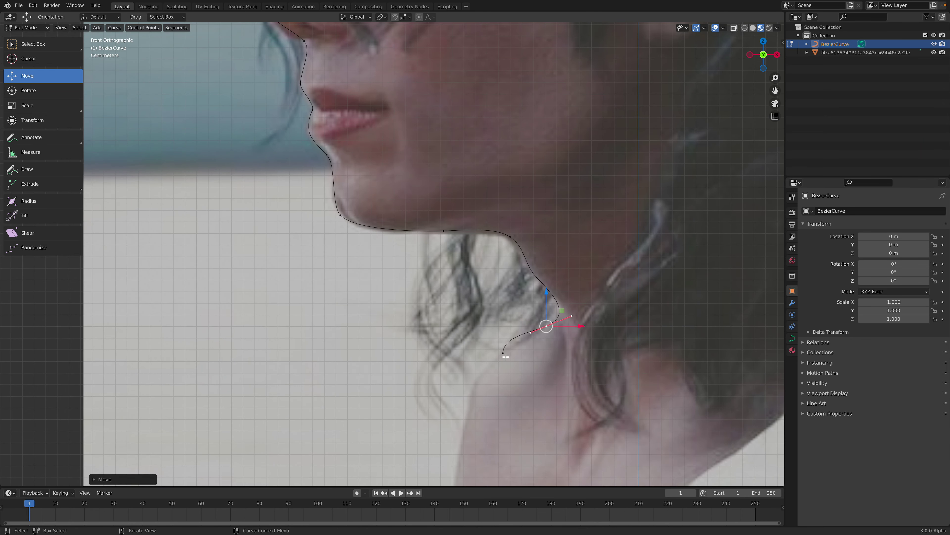
left_click(504, 353)
key("r")
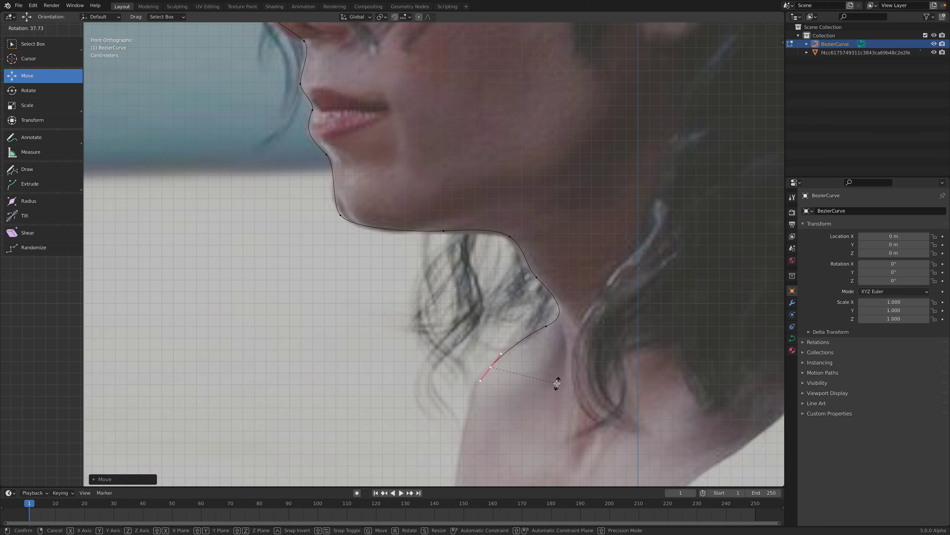
left_click(557, 383)
- Switch to the Select Box tool, return to Object Mode and save the file on the Desktop as MJ_PROFILE.blend
scroll(431, 299, "down", 5)
left_click(35, 44)
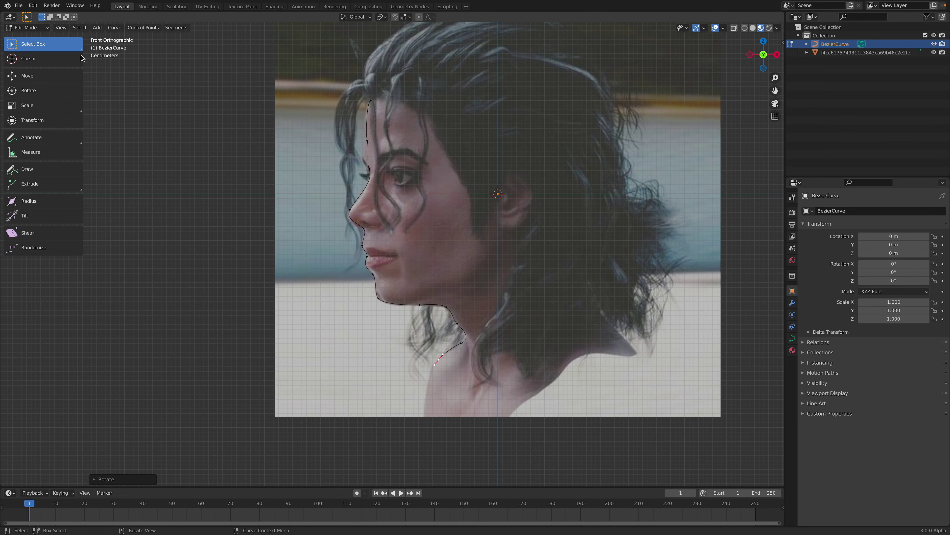
key("Tab")
key("super+s")
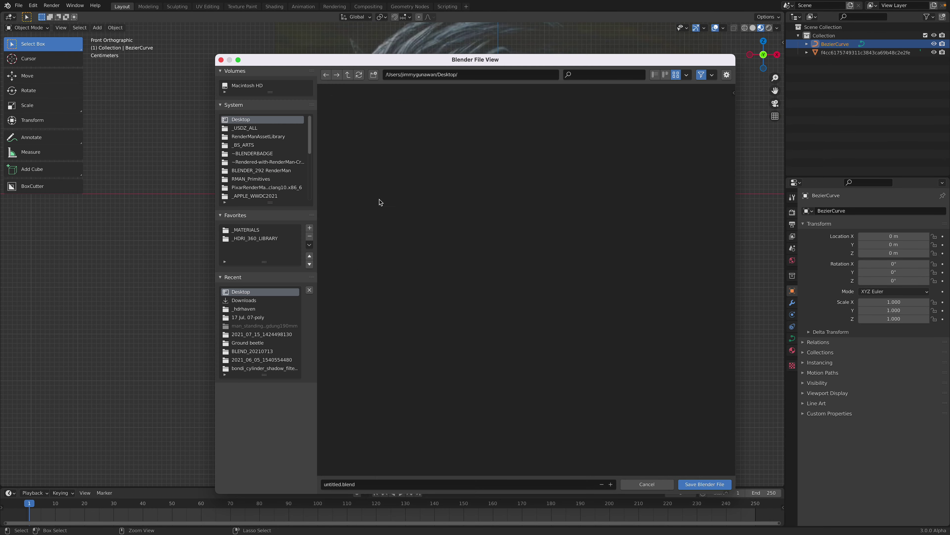
type("J_PROFI")
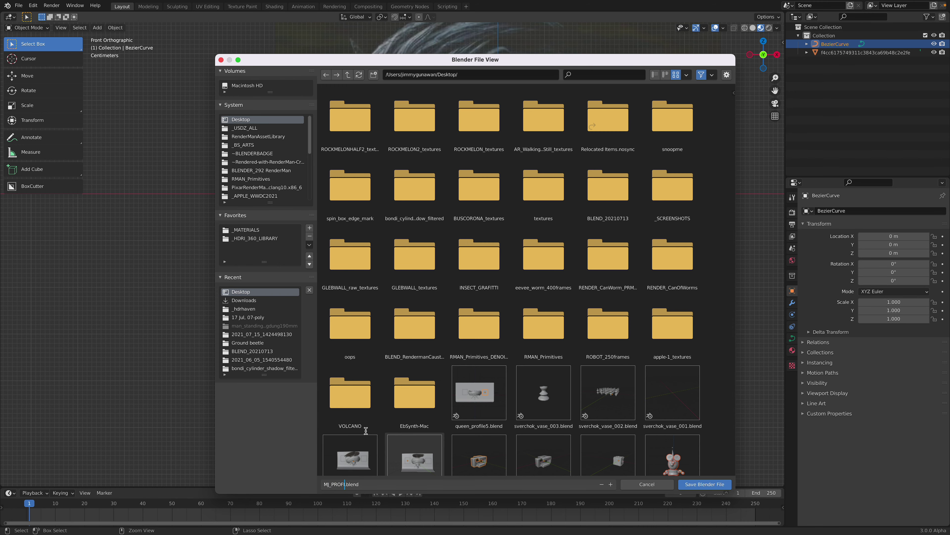
type("LE")
key("Return")
- Copy the traced profile curve and paste it into the recent file queen_profile5.blend
key("super+c")
left_click(18, 5)
mouse_move(39, 32)
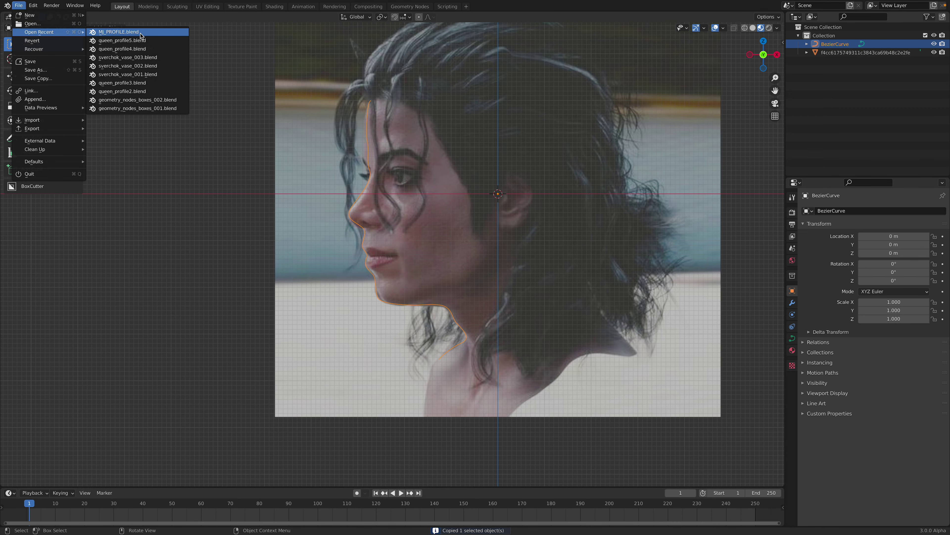
left_click(145, 40)
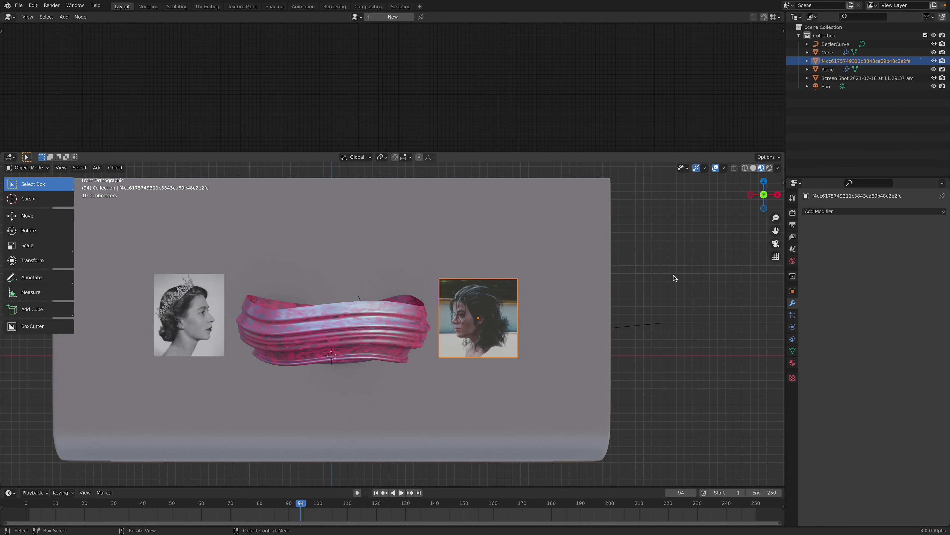
key("super+v")
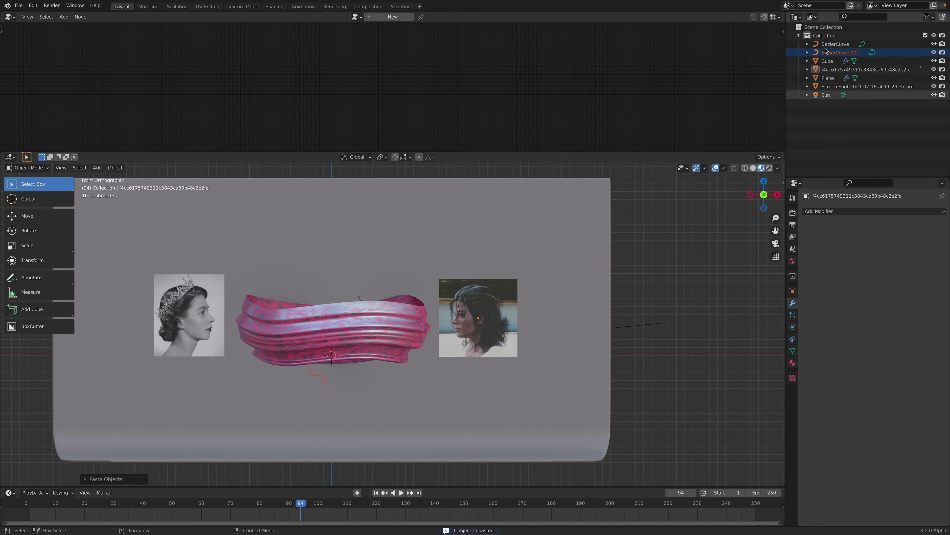
- Move the pasted face curve into the empty space beside the backdrop and place the original BezierCurve profile next to it
key("g")
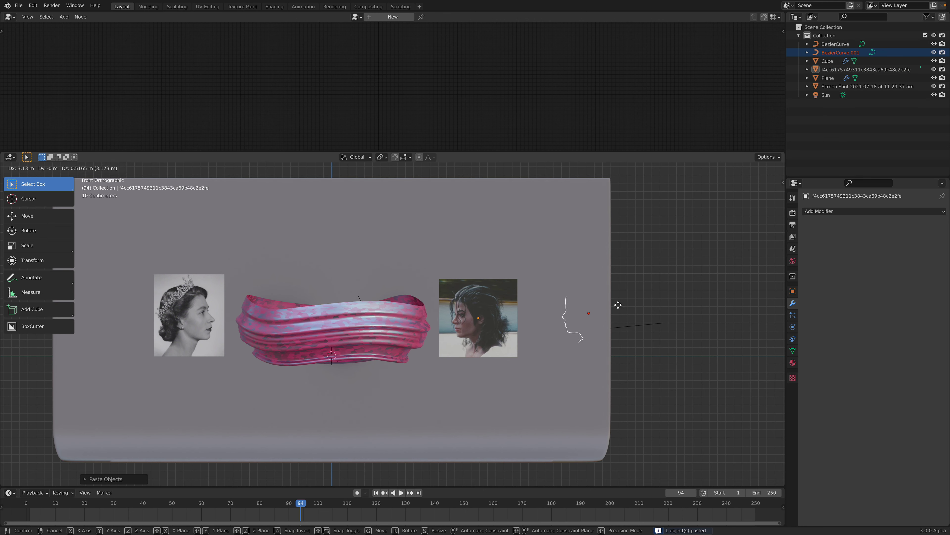
left_click(713, 299)
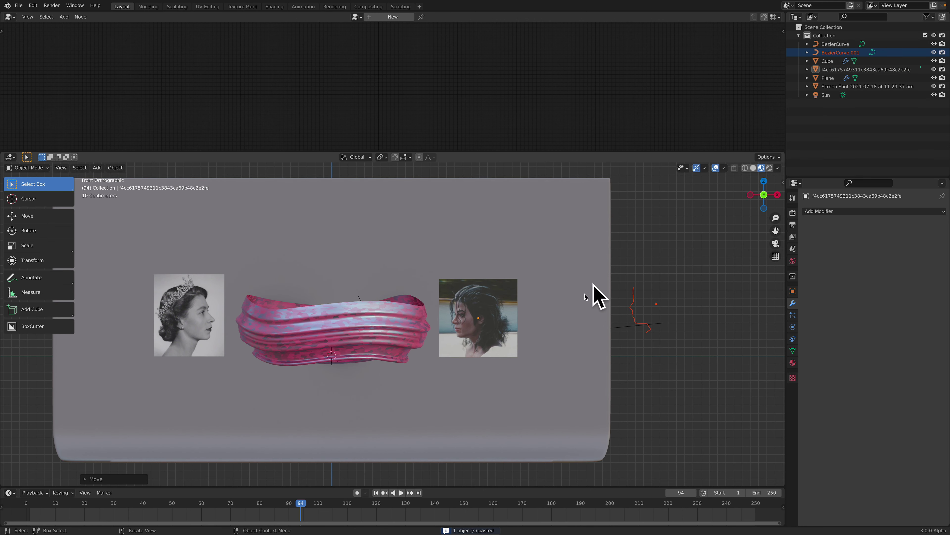
scroll(584, 295, "up", 1)
left_click(836, 44)
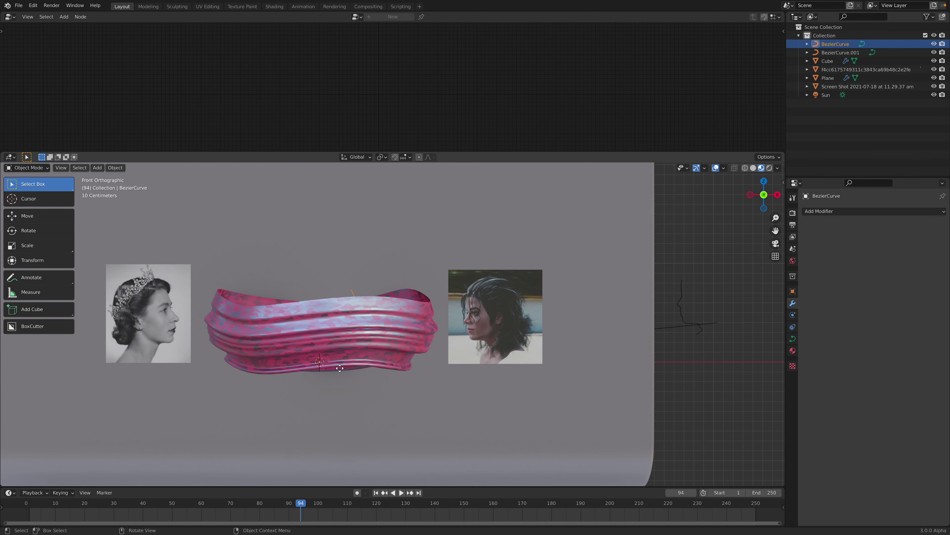
key("g")
left_click(716, 342)
middle_click_drag(535, 346, 333, 355, "shift")
scroll(333, 355, "up", 1)
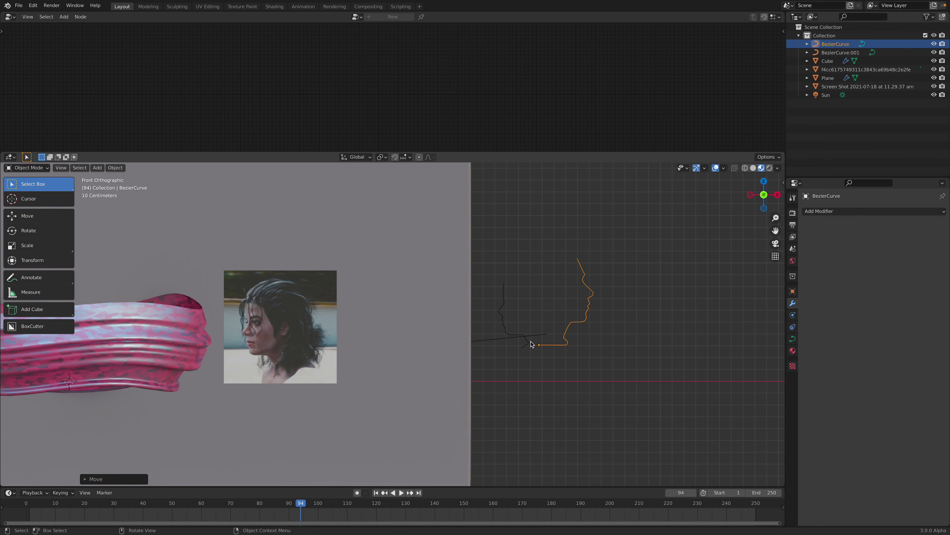
key("Tab")
key("Tab")
scroll(397, 341, "down", 3)
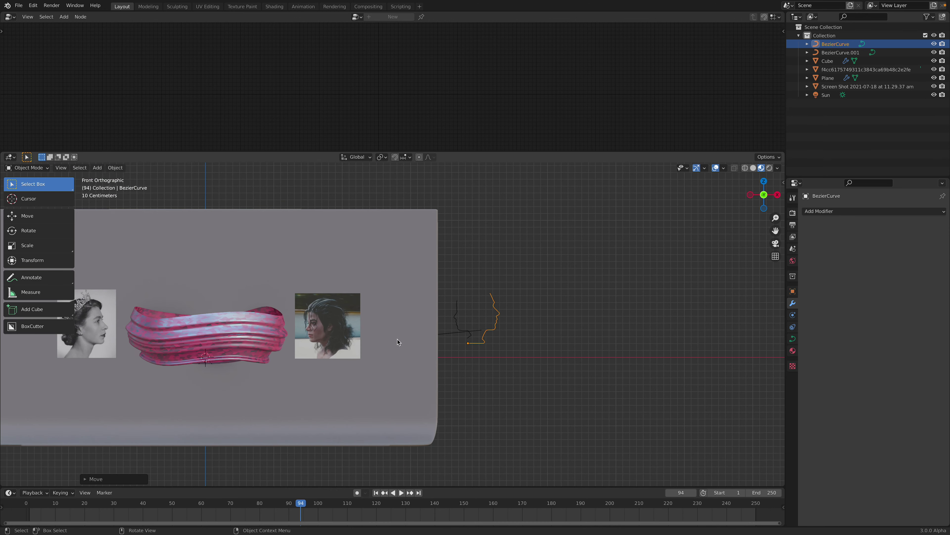
- Select the vase, enlarge its node editor and add BezierCurve.001 to the SomeKindOfVase tree as an Object Info node
mouse_move(398, 342)
middle_mouse_down()
mouse_move(386, 347)
mouse_move(386, 335)
middle_mouse_up()
left_click(385, 347)
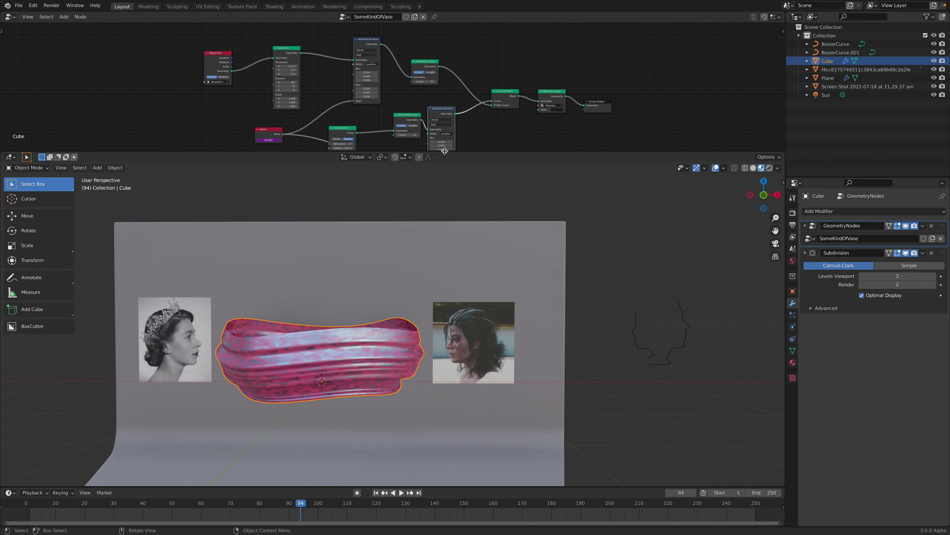
left_click_drag(445, 153, 445, 223)
scroll(443, 152, "up", 2)
middle_click_drag(443, 152, 453, 133)
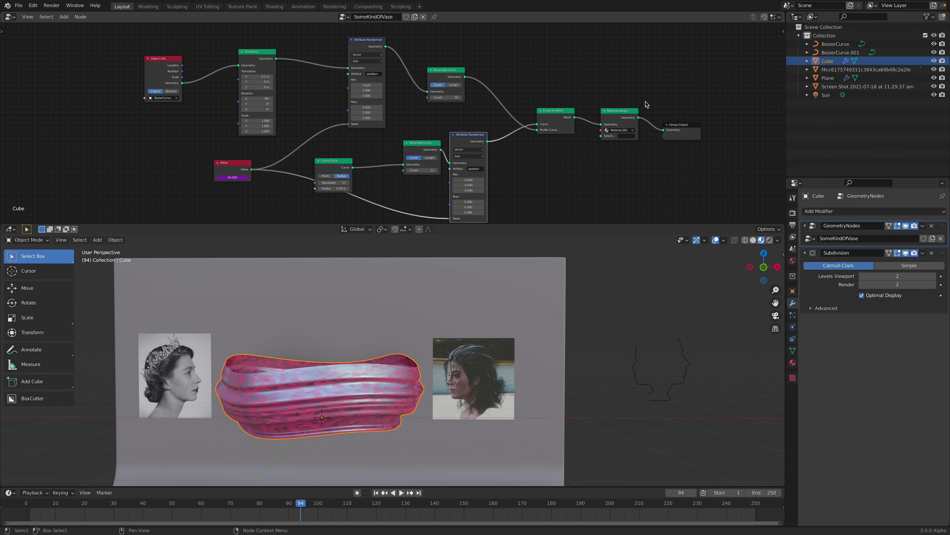
left_click_drag(840, 52, 547, 166)
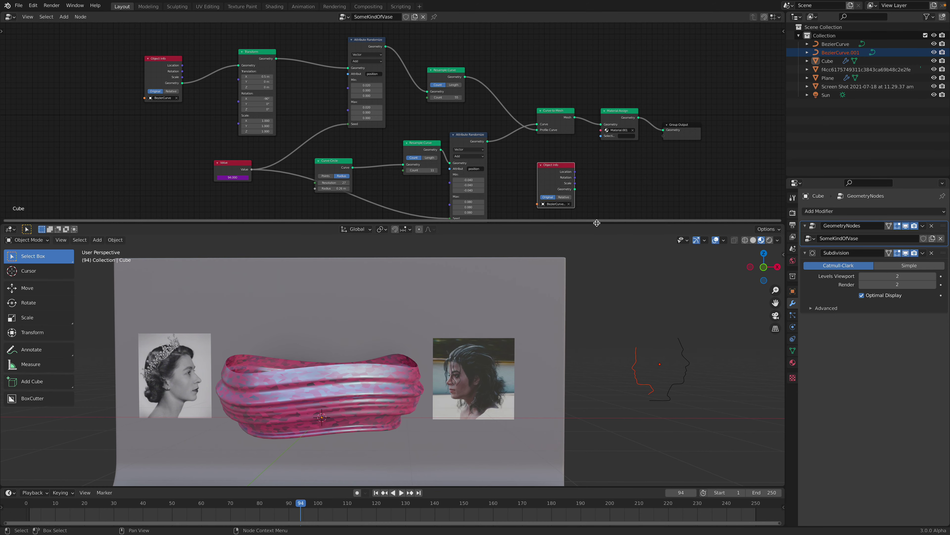
left_click_drag(596, 223, 595, 276)
scroll(593, 219, "up", 2)
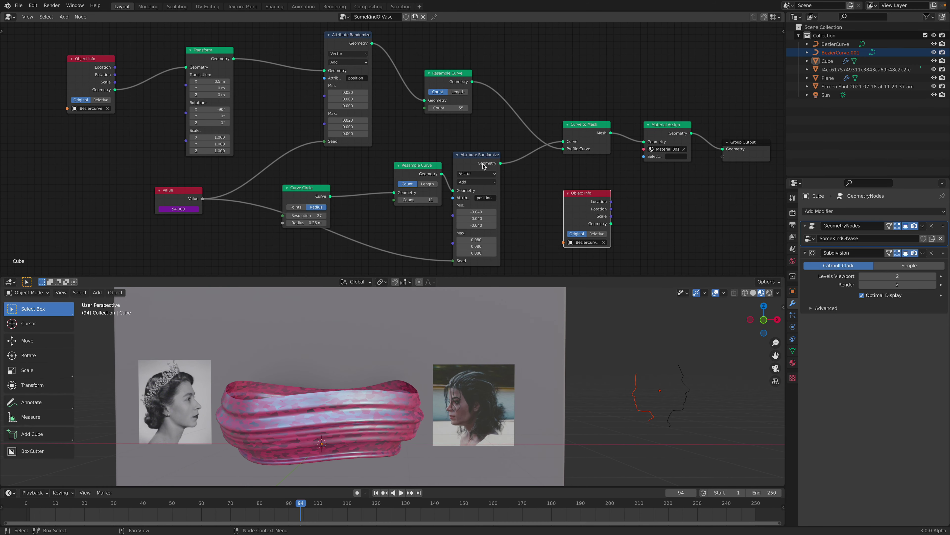
- Try a count of 12 on the profile's Resample Curve node, then set the count to 72
left_click(456, 109)
type("12")
key("Return")
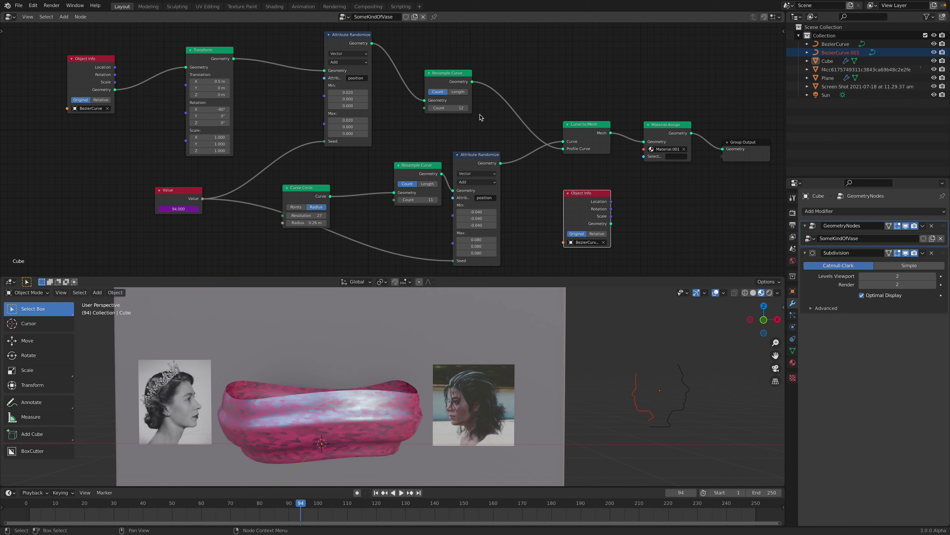
left_click_drag(453, 107, 498, 107, "shift")
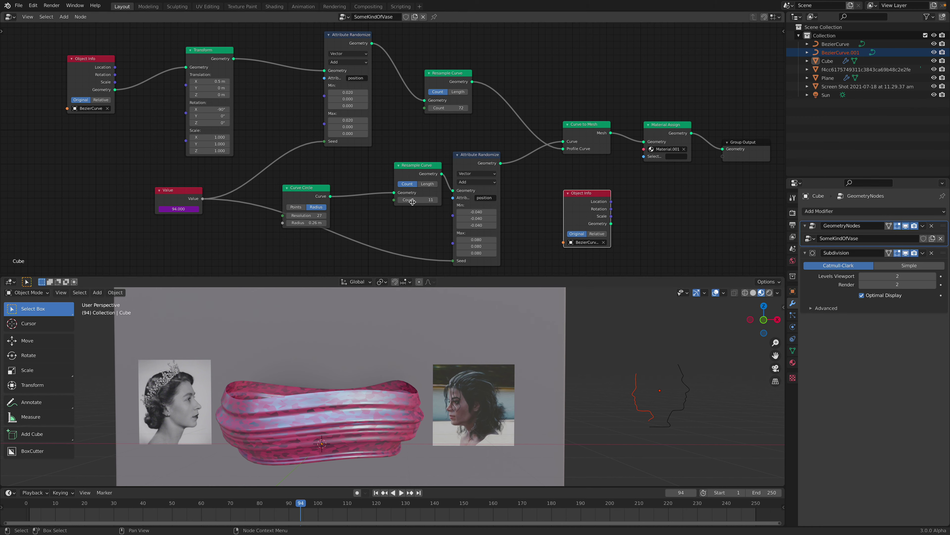
- Mute both Attribute Randomize nodes so neither the circle nor the profile curve is distorted
left_click(469, 159)
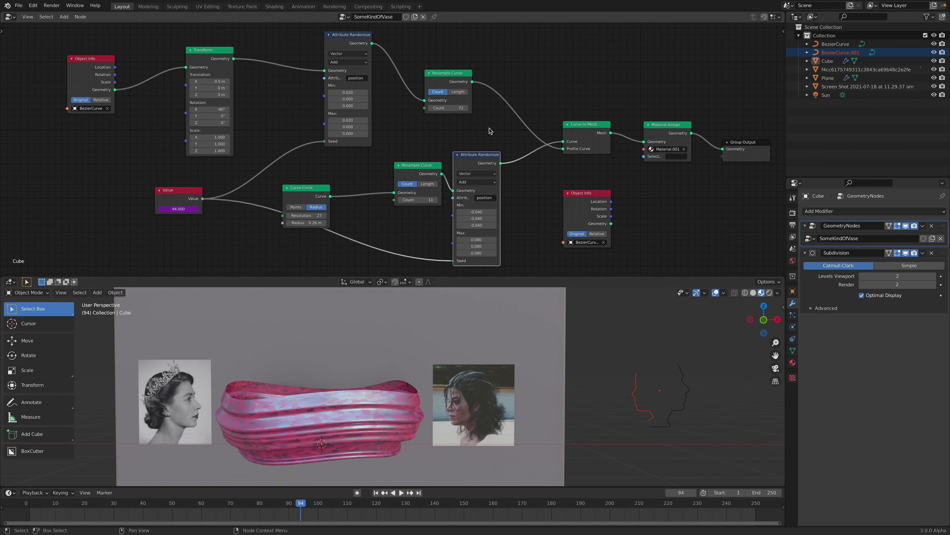
key("m")
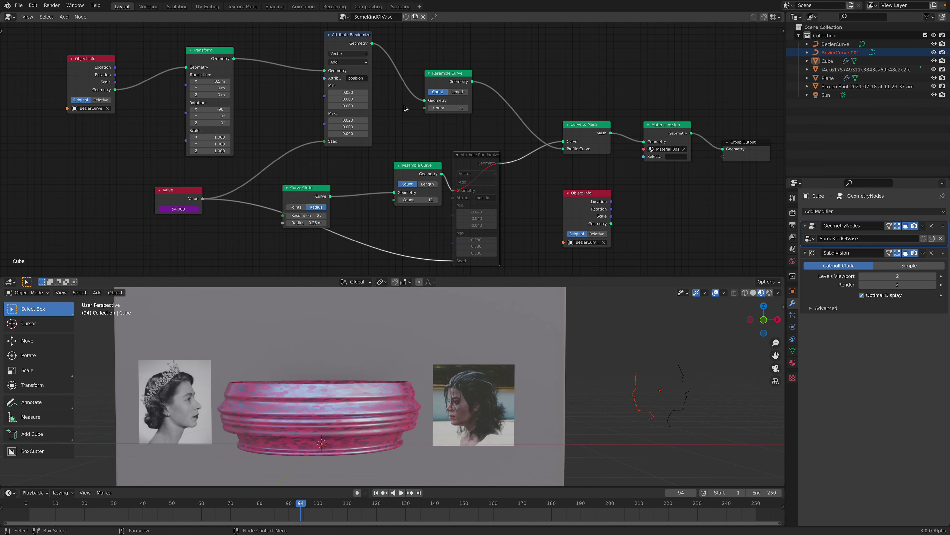
left_click(345, 44)
key("m")
- Reposition the new Object Info node, undo a trial link to Profile Curve, and link its geometry to the profile's Resample Curve node
middle_click_drag(464, 378, 479, 408)
left_click_drag(608, 201, 579, 208)
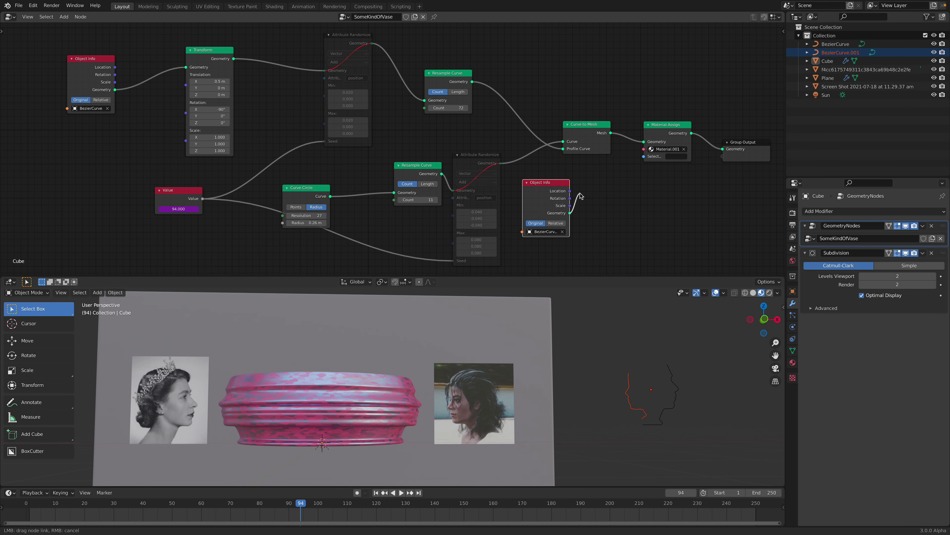
left_click_drag(573, 191, 564, 145)
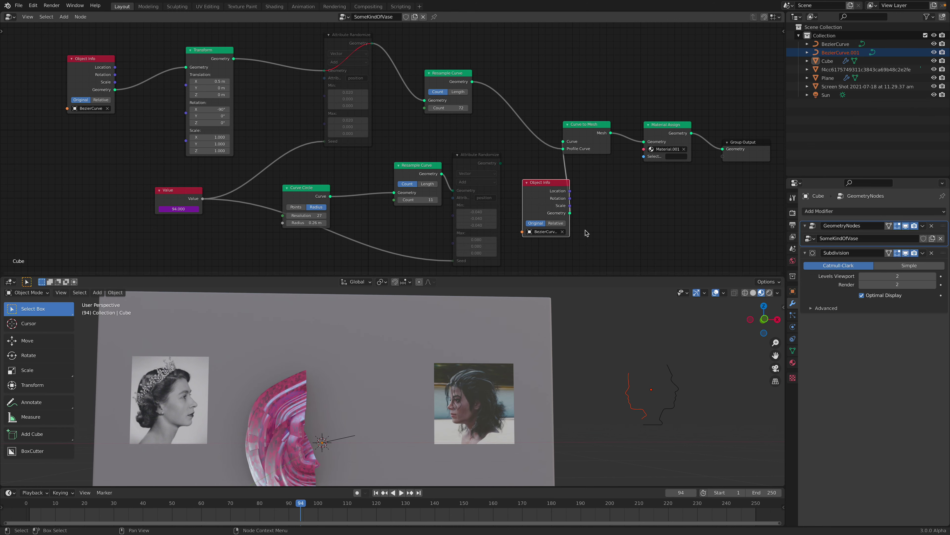
key("ctrl+z")
left_click_drag(570, 213, 426, 100)
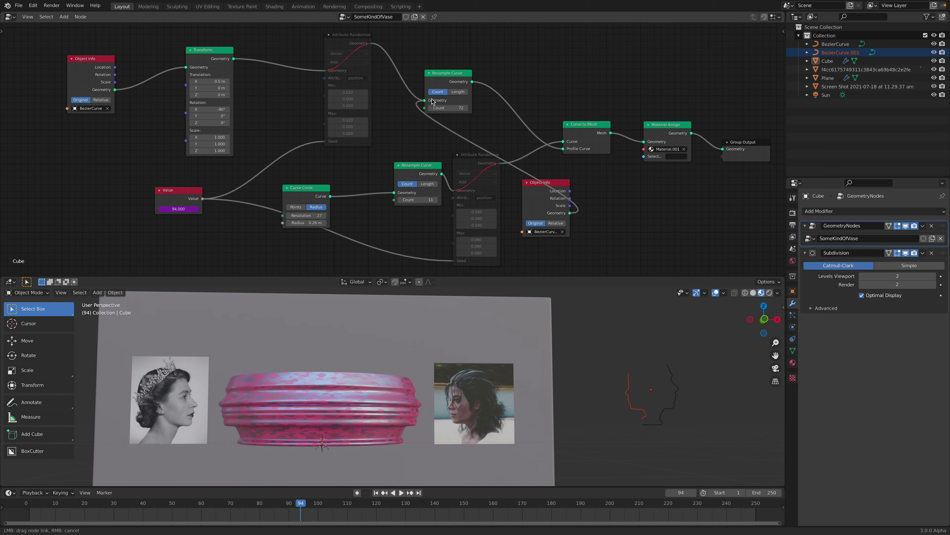
- Move the BezierCurve.001 Object Info node beneath the original BezierCurve Object Info node
middle_click_drag(494, 337, 501, 378)
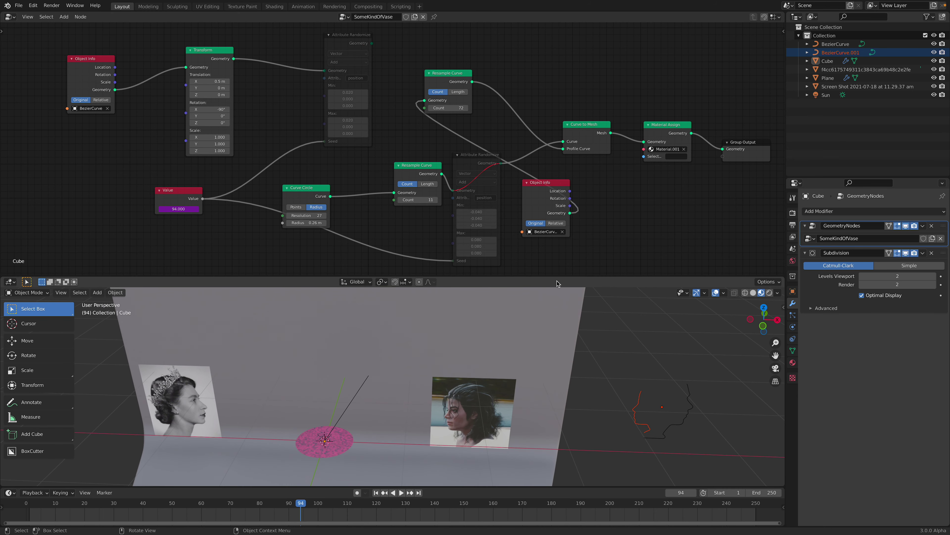
left_click_drag(570, 213, 412, 155)
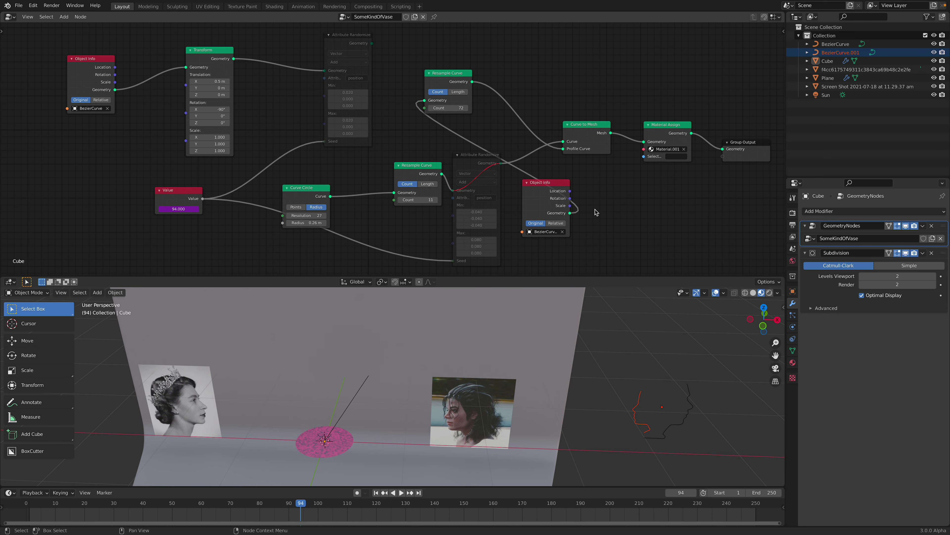
scroll(588, 184, "down", 1)
left_click_drag(532, 177, 543, 190)
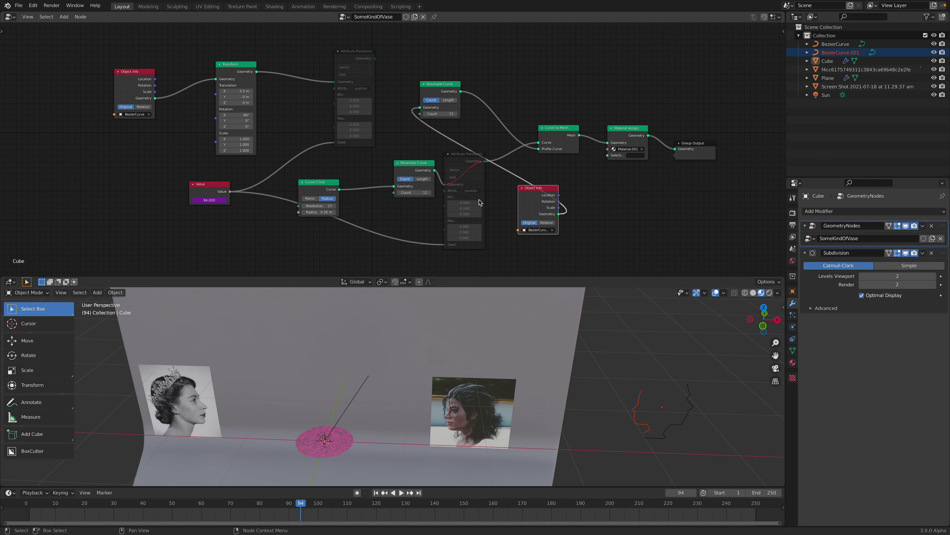
left_click_drag(525, 196, 123, 138)
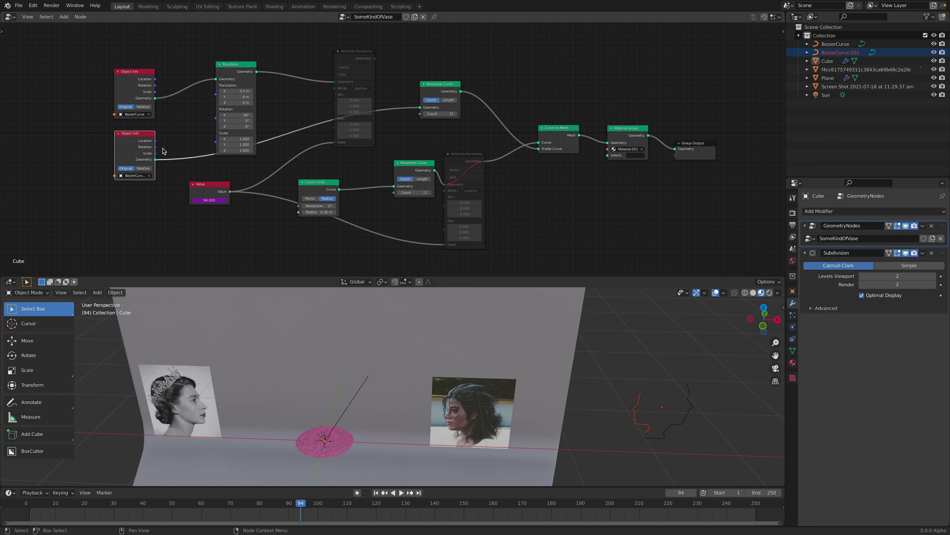
- Link the BezierCurve.001 geometry to the Transform node and the upper Attribute Randomize output to the profile's Resample Curve node
middle_click_drag(163, 149, 215, 153)
scroll(215, 153, "up", 1)
left_click_drag(173, 160, 243, 65)
left_click_drag(429, 43, 482, 100)
- Examine the vase's new face profile up close from the front, the back and an angle
middle_click_drag(418, 435, 455, 351)
scroll(455, 352, "up", 2)
middle_click_drag(392, 374, 388, 372)
left_click(763, 320)
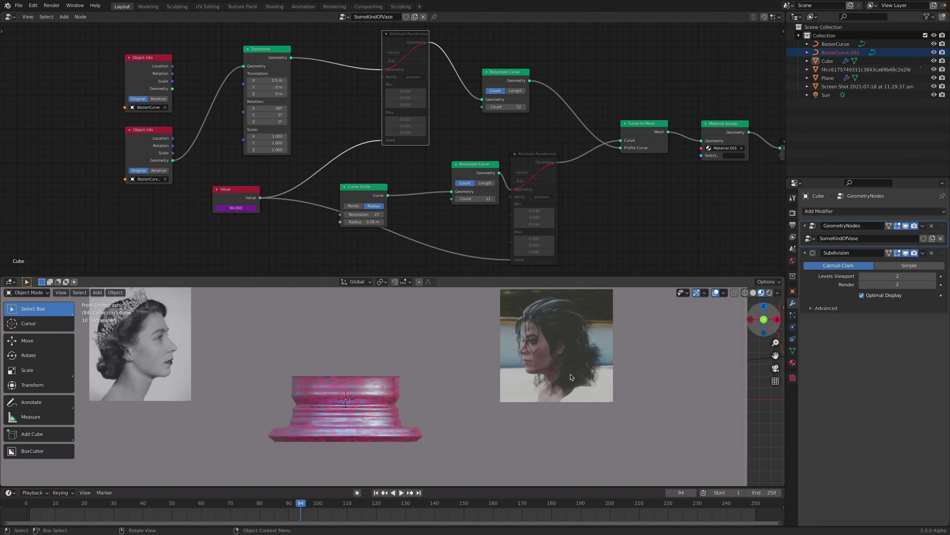
scroll(370, 416, "up", 2)
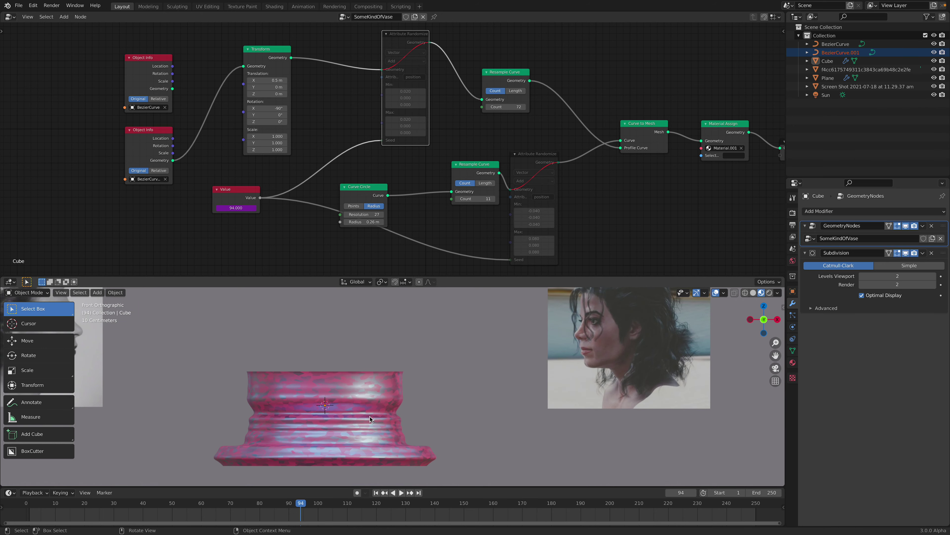
scroll(416, 368, "up", 3)
scroll(415, 369, "up", 1)
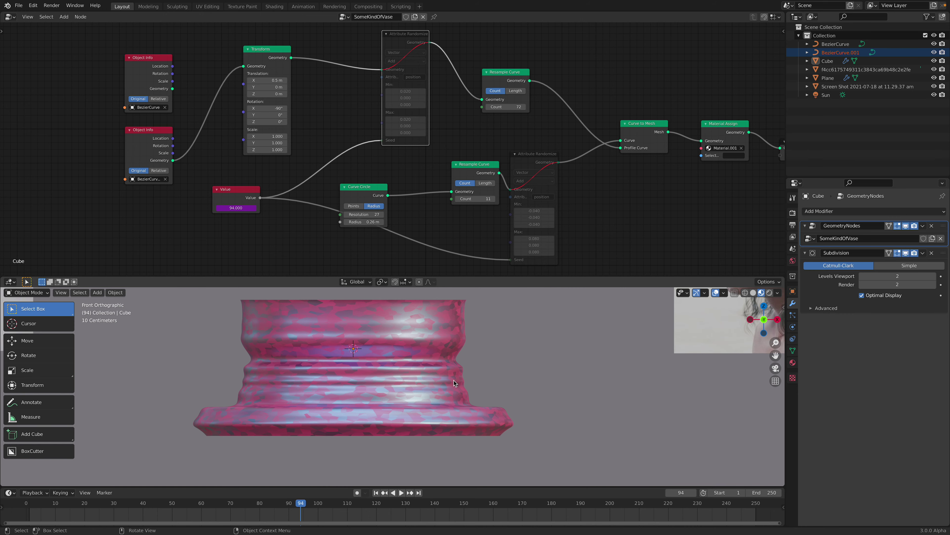
scroll(457, 376, "down", 2)
mouse_move(457, 377)
middle_mouse_down()
mouse_move(454, 400)
mouse_move(434, 407)
mouse_move(451, 356)
mouse_move(450, 384)
mouse_move(449, 373)
middle_mouse_up()
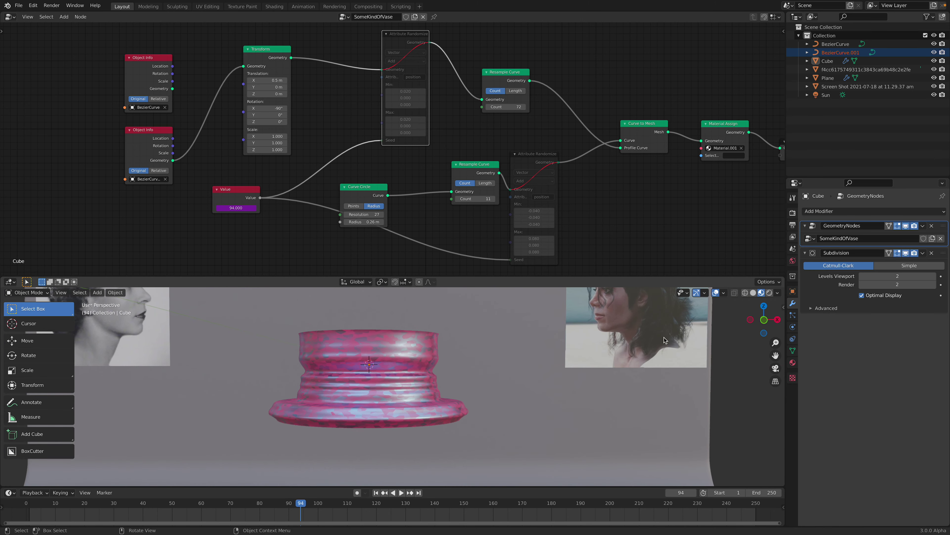
left_click(764, 319)
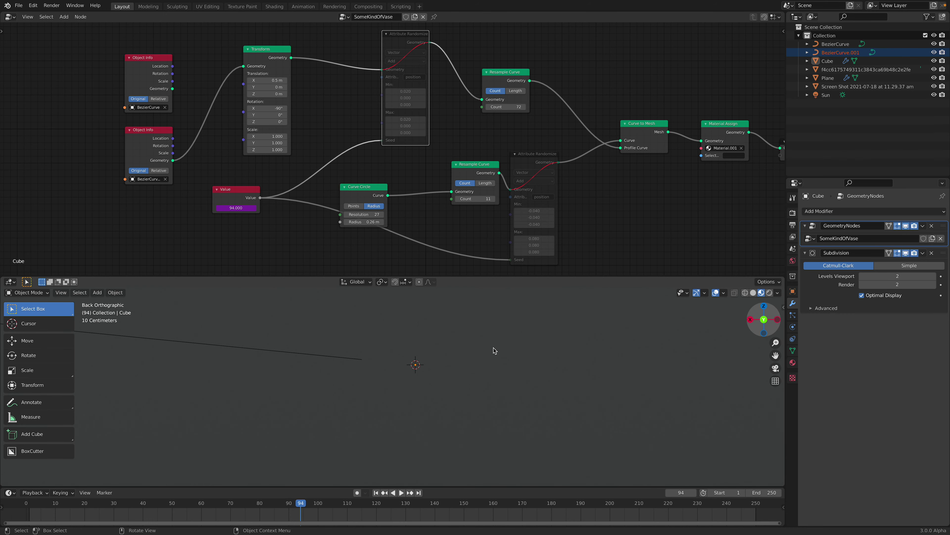
middle_click_drag(478, 384, 531, 351)
scroll(516, 352, "up", 2)
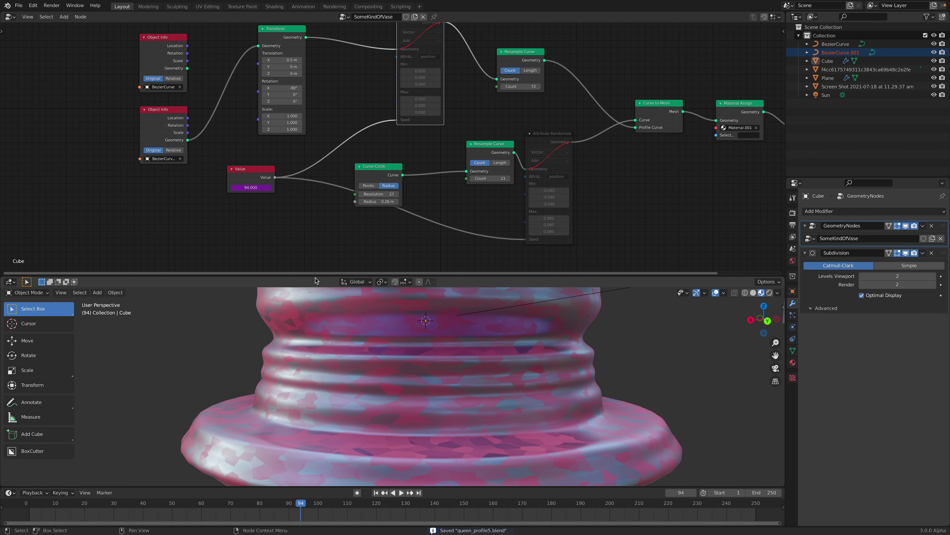
- Try a Curve Reverse node between the BezierCurve.001 Object Info and Transform nodes, and remove it to restore the direct link
left_click_drag(314, 277, 315, 207)
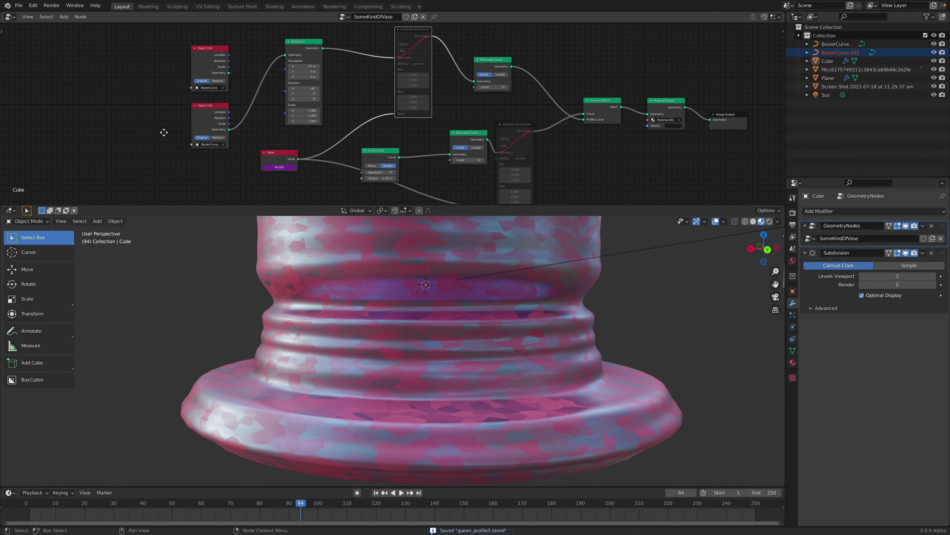
left_click_drag(215, 105, 162, 128)
key("shift+a")
type("REVE")
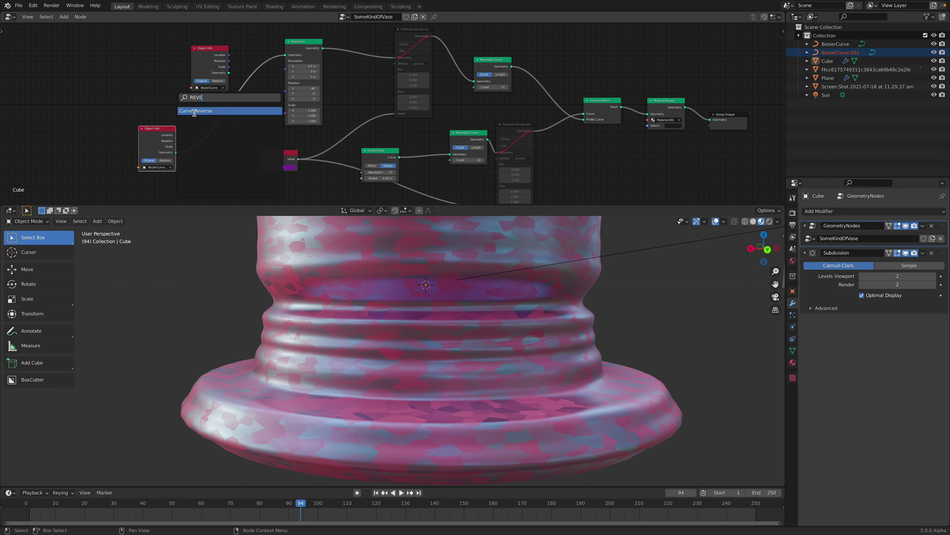
left_click(194, 111)
left_click(211, 122)
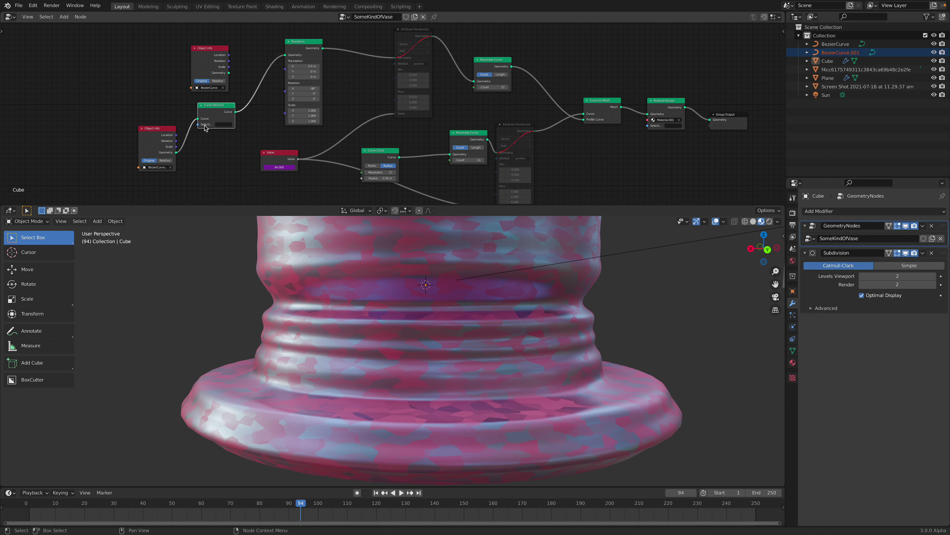
left_click_drag(176, 154, 285, 55)
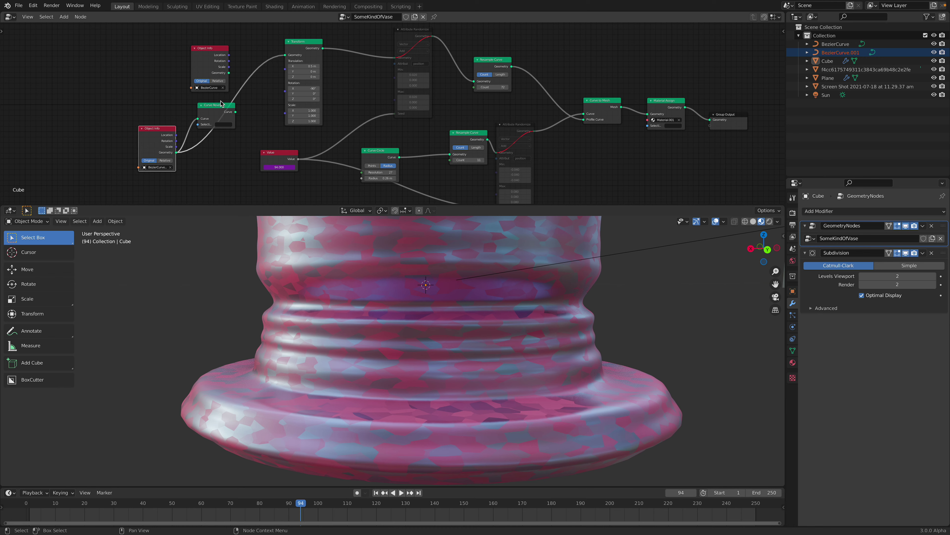
key("x")
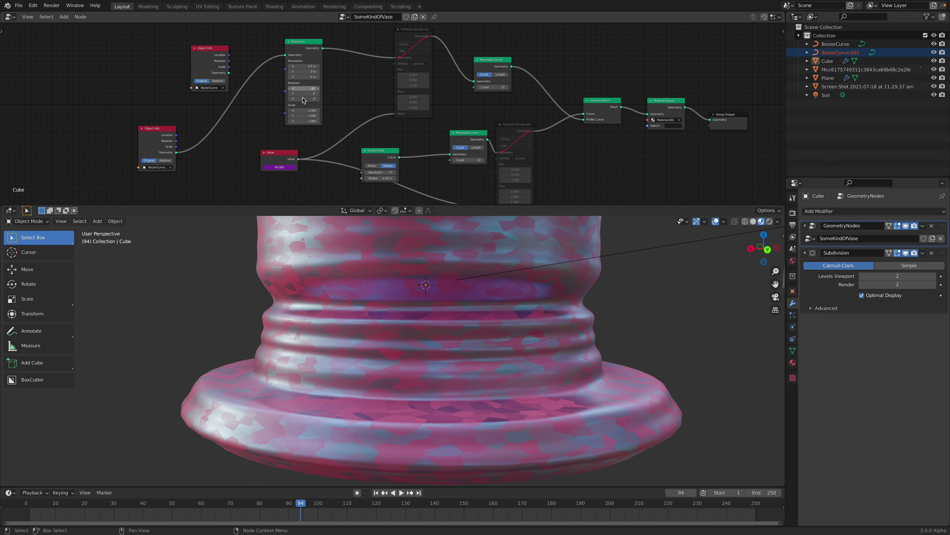
- Try a Y rotation of 180° on the Transform node of the profile curve
mouse_move(305, 95)
left_mouse_down()
mouse_move(286, 95)
mouse_move(305, 94)
left_mouse_up()
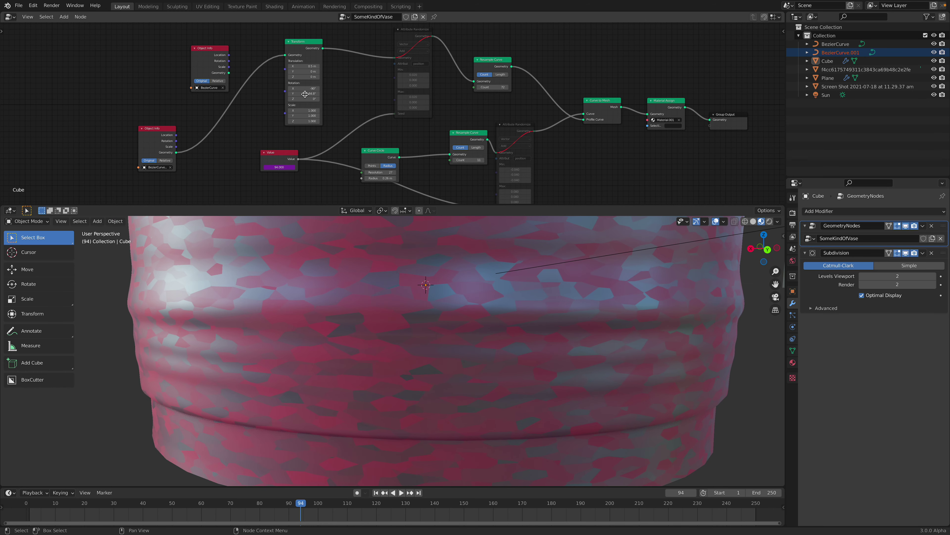
left_click(305, 94)
type("180")
key("Return")
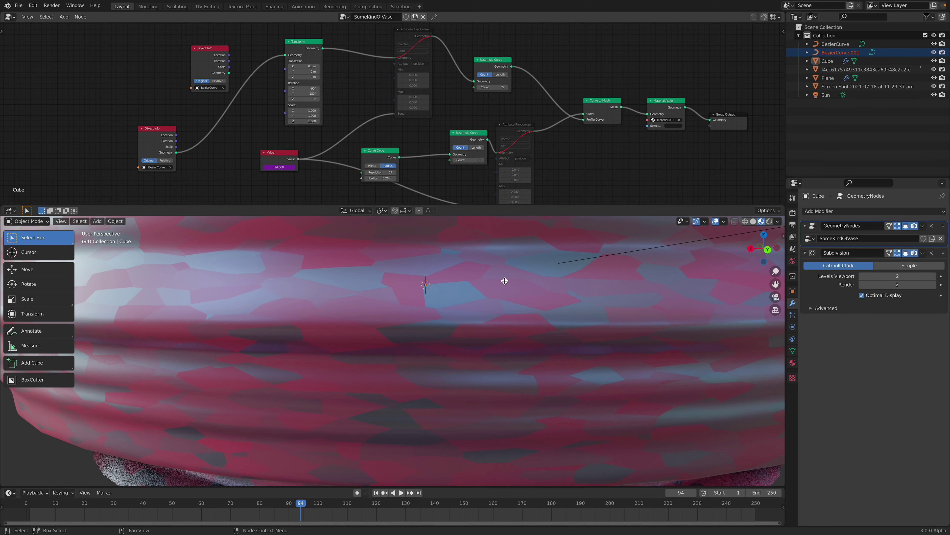
scroll(552, 343, "up", 4)
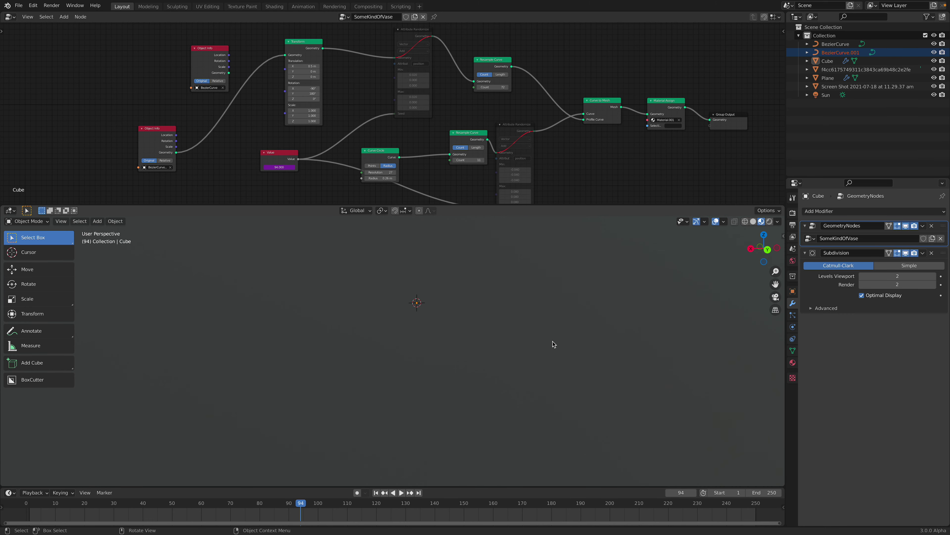
- Select the vase and scale it down uniformly to about 0.29
left_click(602, 354)
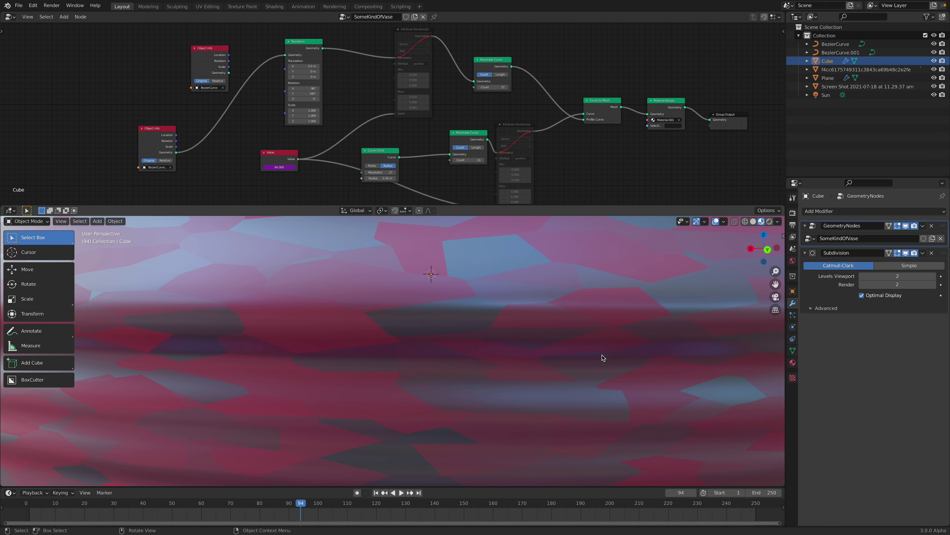
key("s")
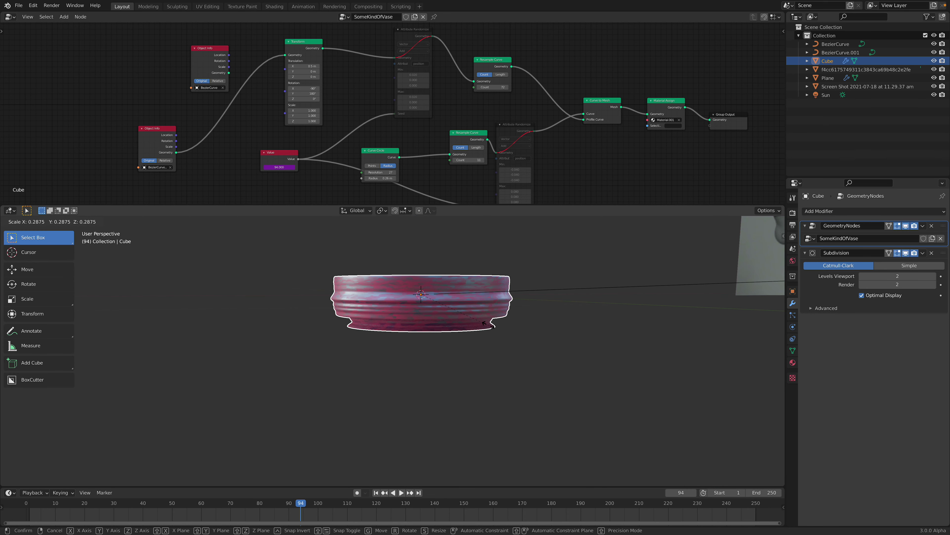
left_click(486, 328)
scroll(520, 324, "up", 3)
middle_click_drag(518, 334, 547, 316)
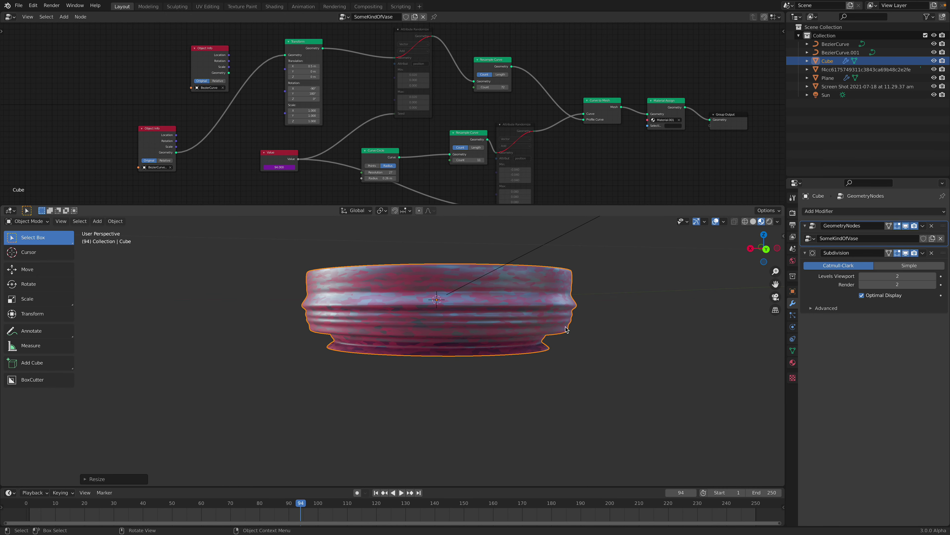
scroll(568, 329, "down", 4)
scroll(506, 322, "up", 2)
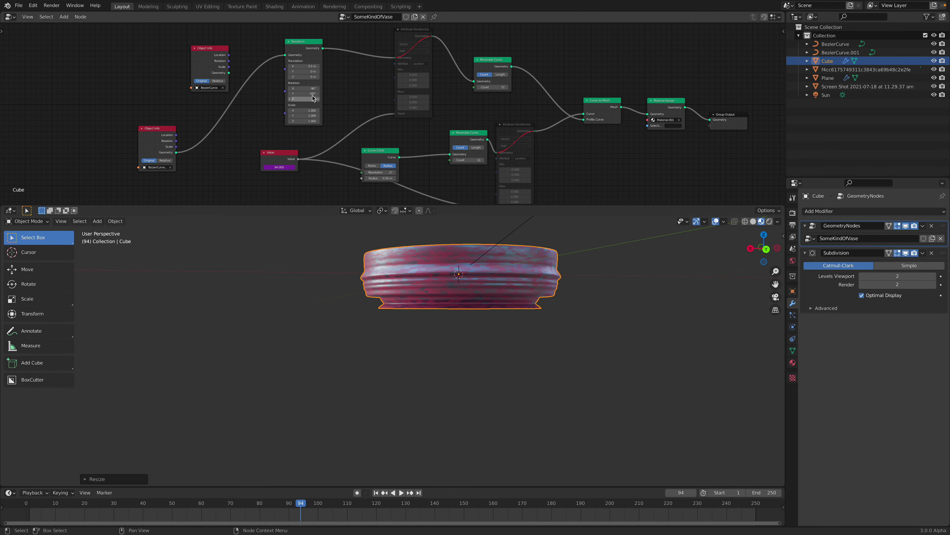
- Set the Transform node's Y rotation back to 0°
left_click_drag(313, 93, 325, 93)
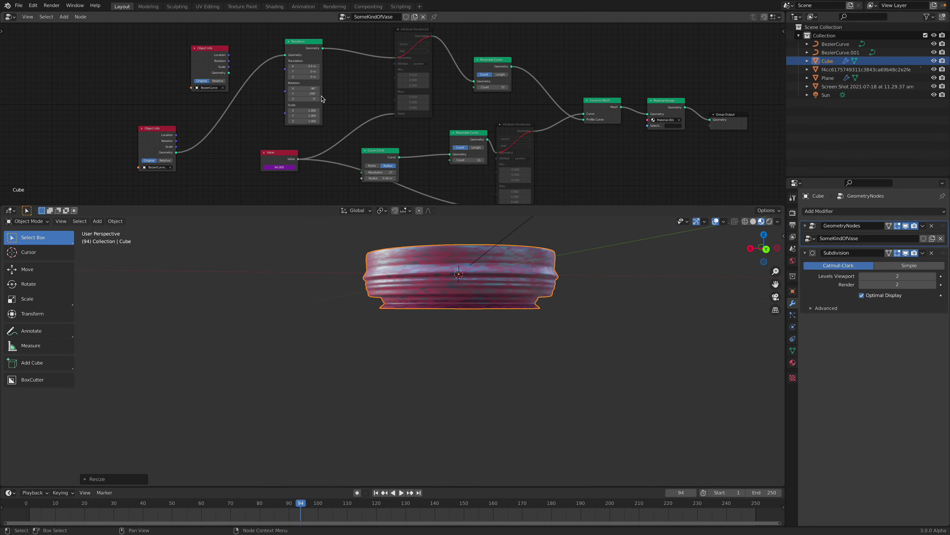
double_click(314, 93)
type("0")
key("Return")
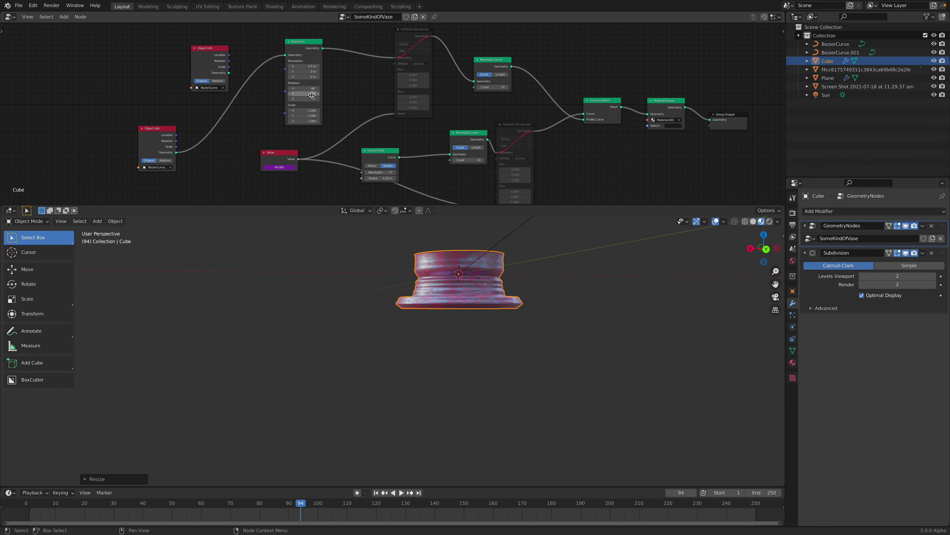
- Save queen_profile5.blend and make the node editor taller so the whole vase node tree fits
middle_click_drag(568, 339, 475, 348)
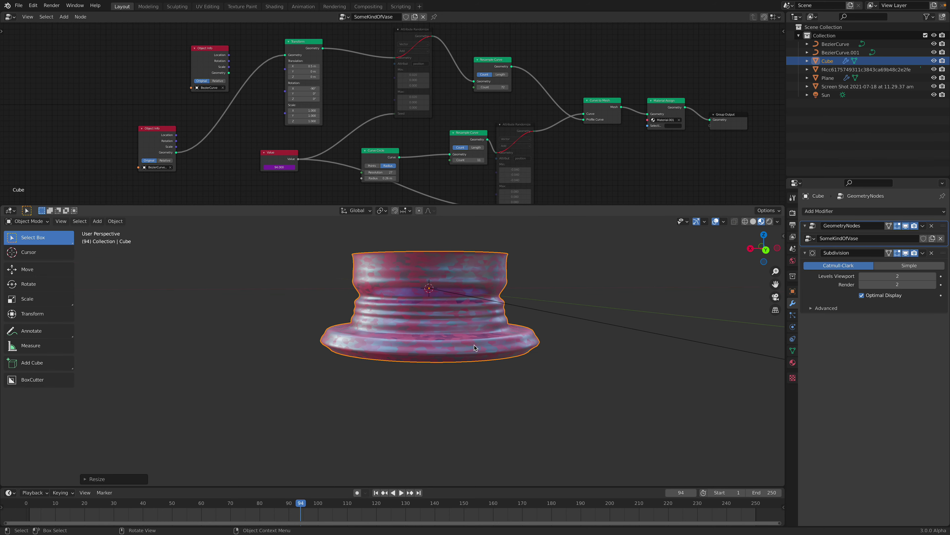
middle_click_drag(486, 294, 502, 324)
key("ctrl+s")
scroll(520, 176, "down", 2)
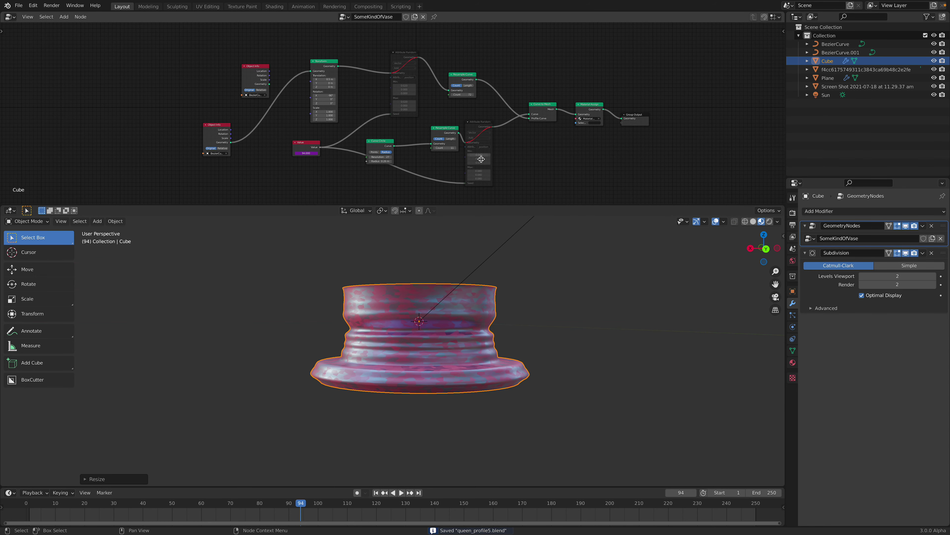
left_click_drag(524, 203, 523, 252)
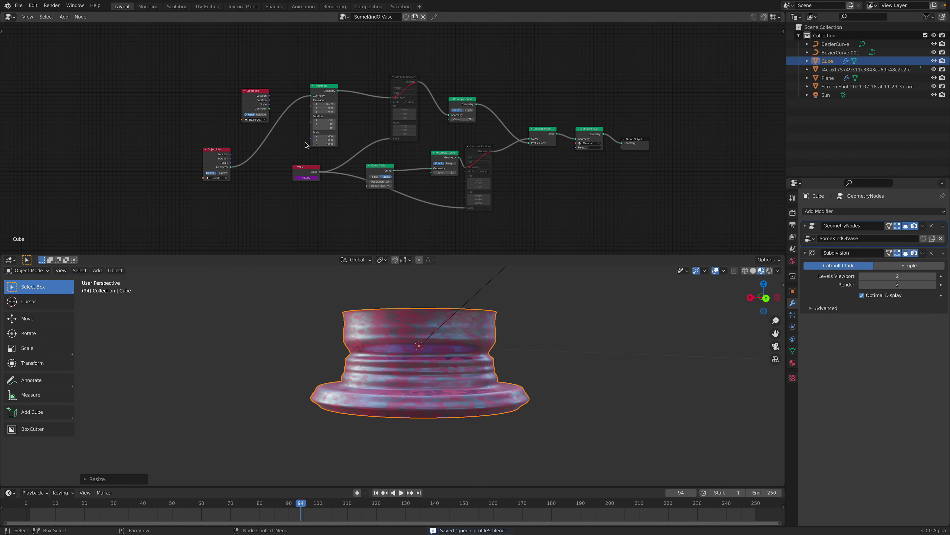
- Tidy the node tree by slightly repositioning the Curve Circle, Curve to Mesh and Material Assign nodes
left_click(44, 17)
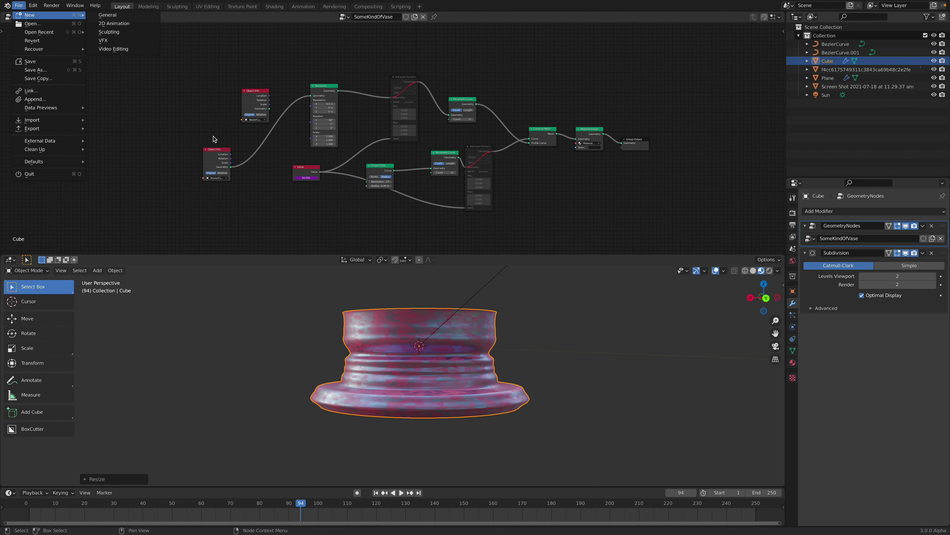
scroll(399, 339, "up", 1)
scroll(502, 343, "up", 1)
middle_click_drag(569, 343, 557, 345)
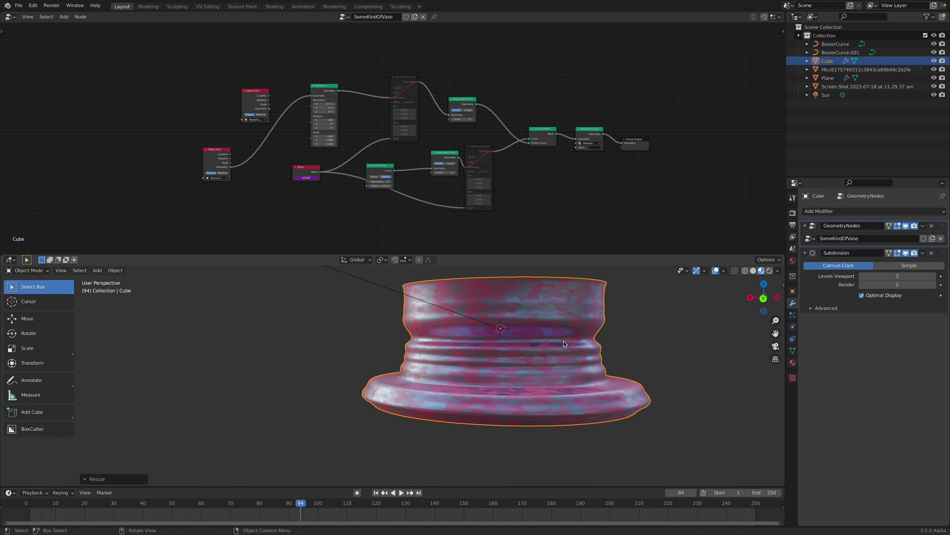
middle_click_drag(596, 329, 482, 379, "shift")
scroll(415, 193, "up", 5)
left_click_drag(376, 179, 391, 165)
middle_click_drag(524, 149, 436, 162)
left_click_drag(528, 146, 518, 135)
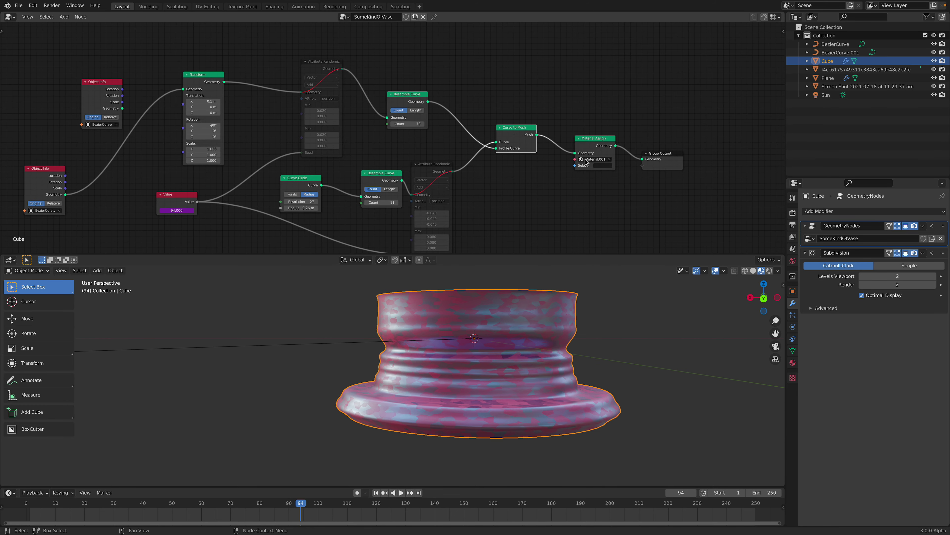
left_click_drag(587, 139, 584, 133)
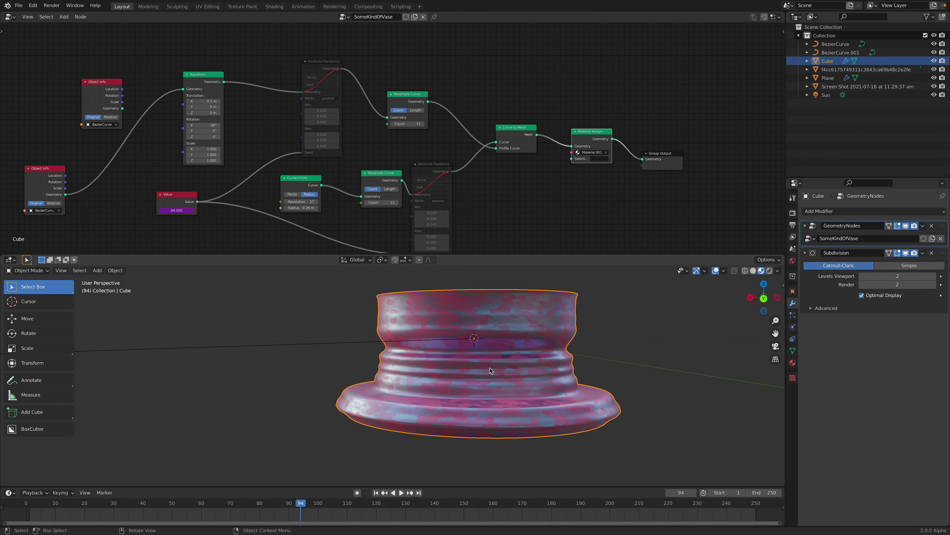
- Start a new Blender file from the General template
middle_click_drag(480, 371, 462, 360, "shift")
left_click(18, 6)
mouse_move(33, 17)
left_click(117, 15)
left_click(437, 282)
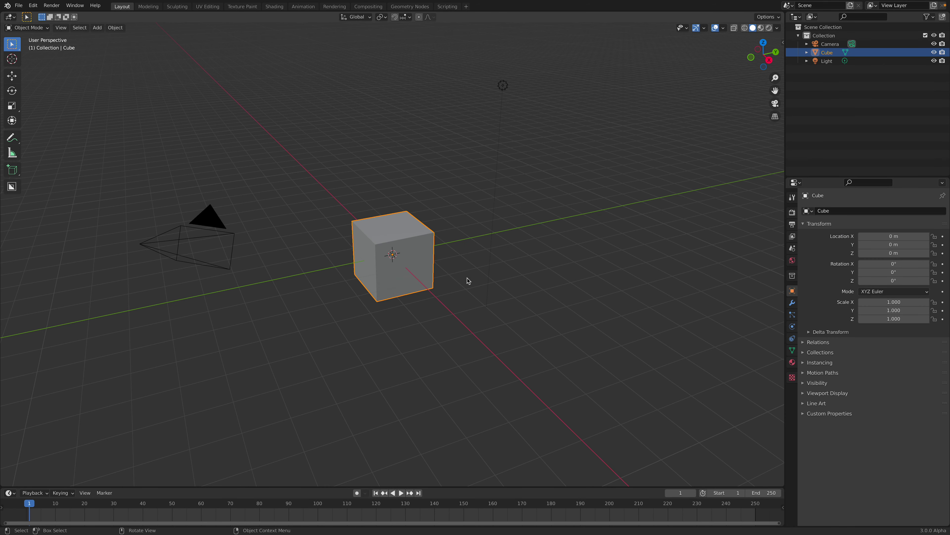
- Delete the default camera, cube and light from the new scene
key("a")
key("x")
left_click(614, 161)
- Add an empty Grease Pencil object at the world origin, working in the right orthographic view
key("KP_3")
middle_click_drag(451, 194, 468, 247, "shift")
scroll(468, 247, "up", 2)
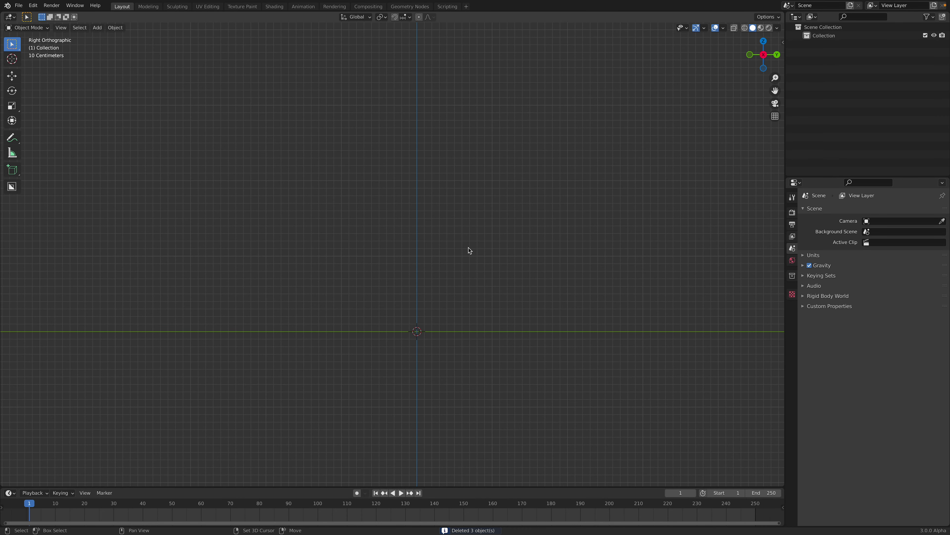
key("shift+a")
mouse_move(469, 247)
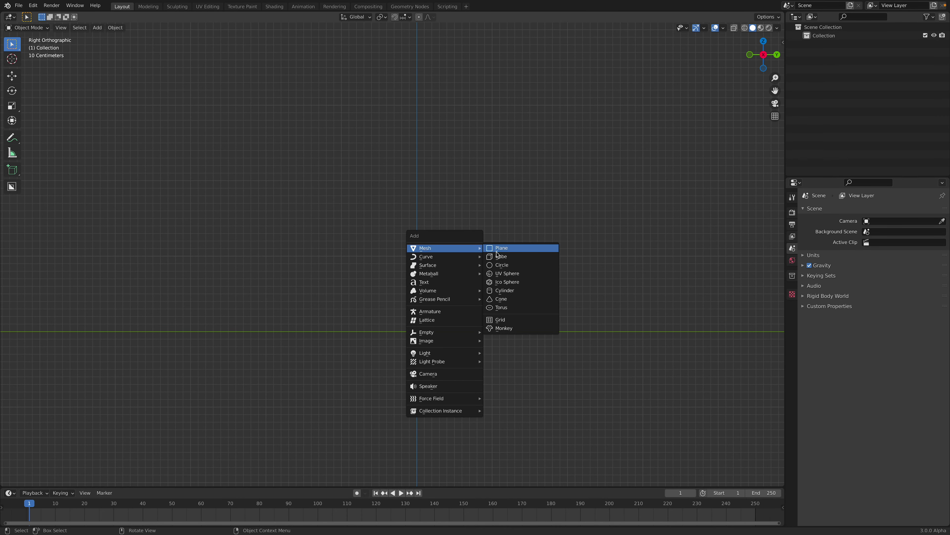
mouse_move(457, 306)
left_click(507, 303)
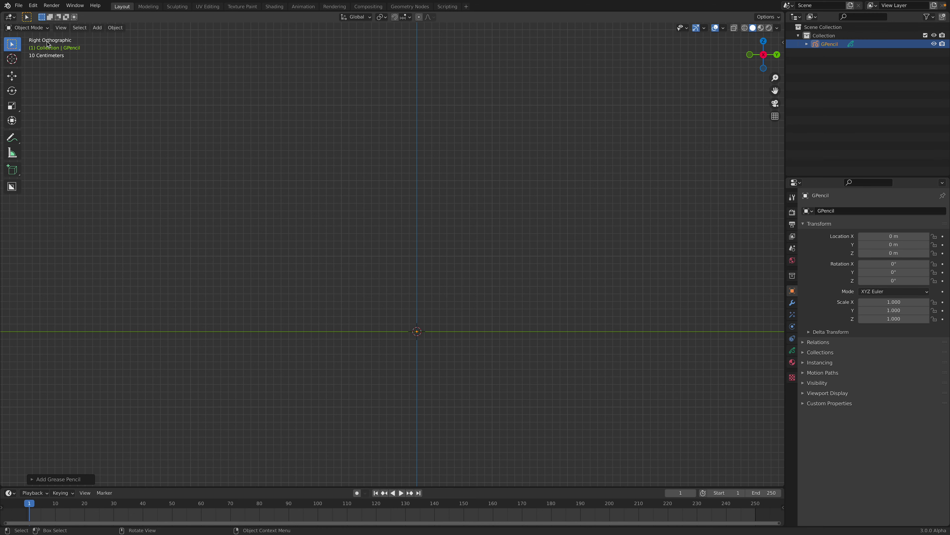
- Switch the Grease Pencil object to Draw Mode and sketch one continuous face-profile stroke rising from the world origin
left_click(27, 27)
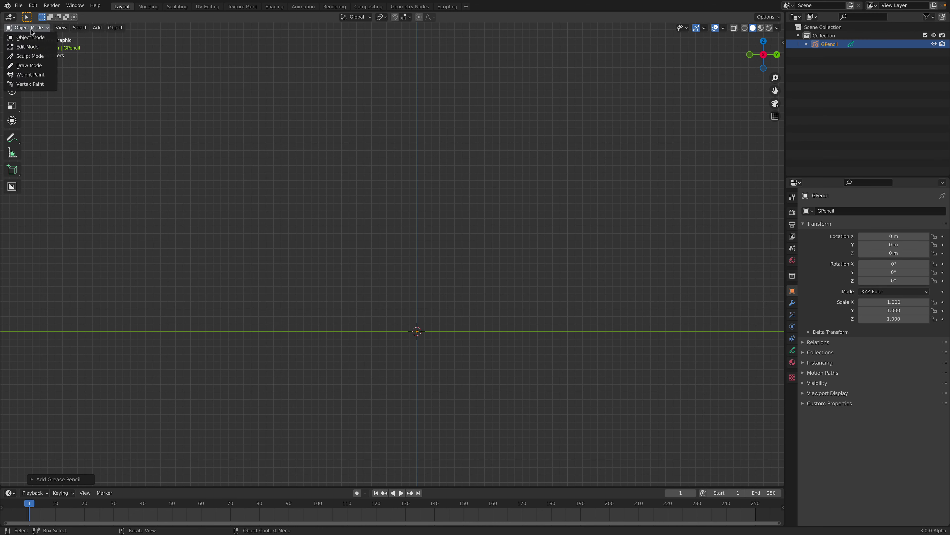
left_click(38, 66)
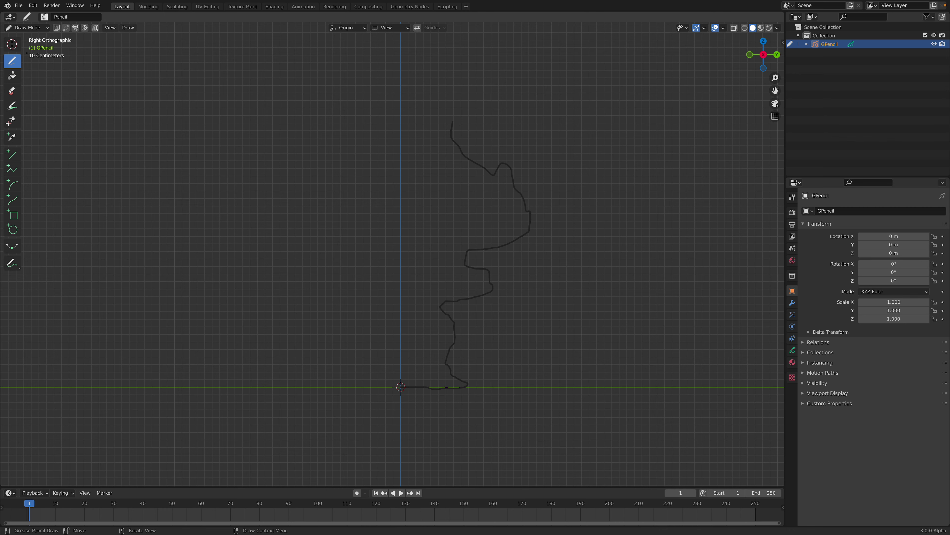
- Smooth the profile stroke in Sculpt Mode from base to nose with the Smooth brush at 168 px radius
left_click(33, 28)
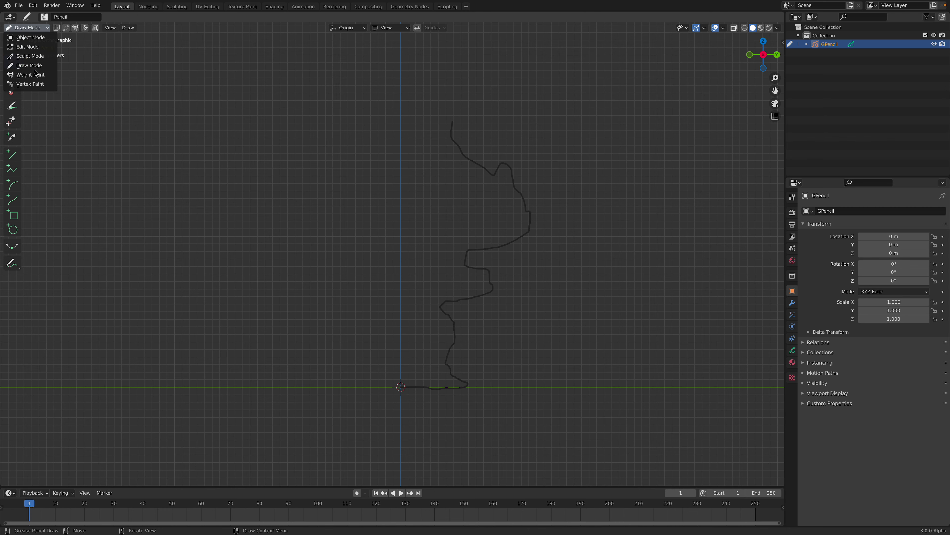
left_click(38, 60)
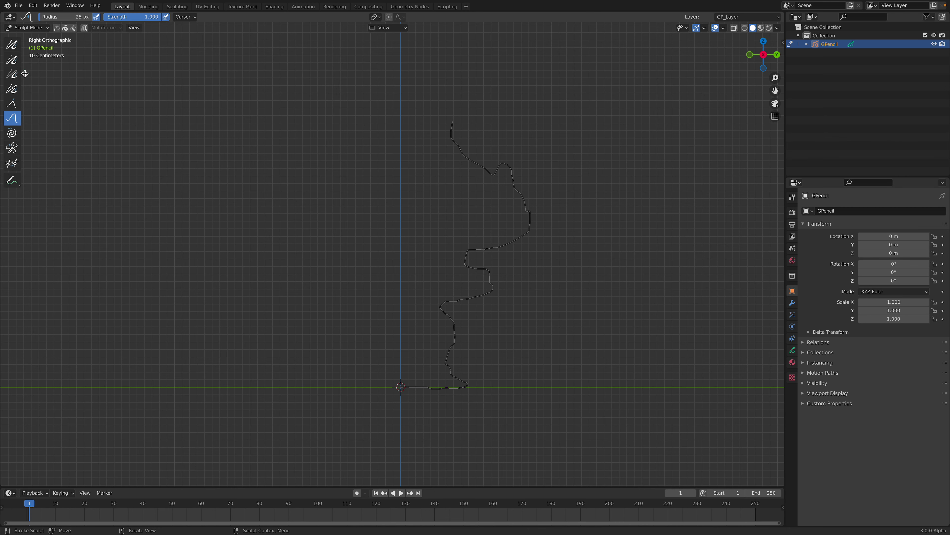
left_click_drag(24, 74, 77, 74)
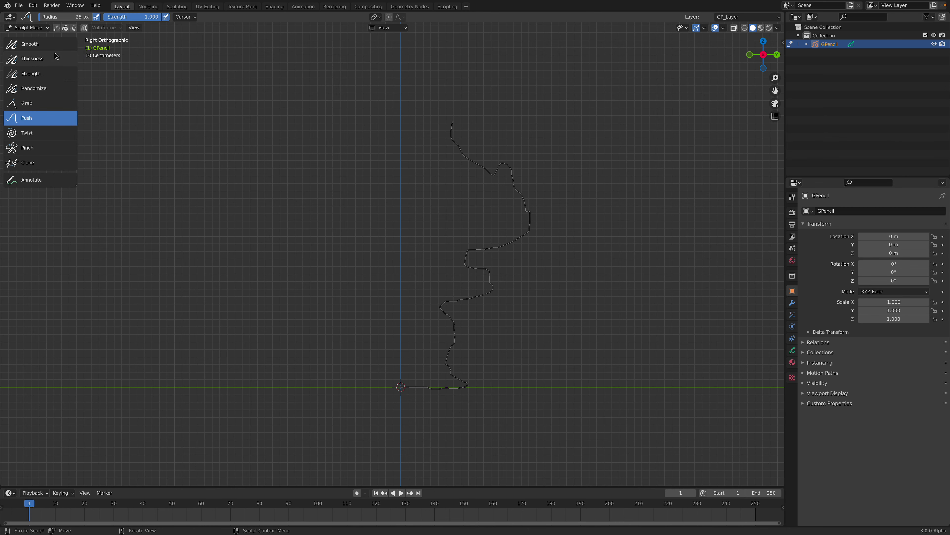
left_click(74, 51)
left_click_drag(80, 17, 134, 17)
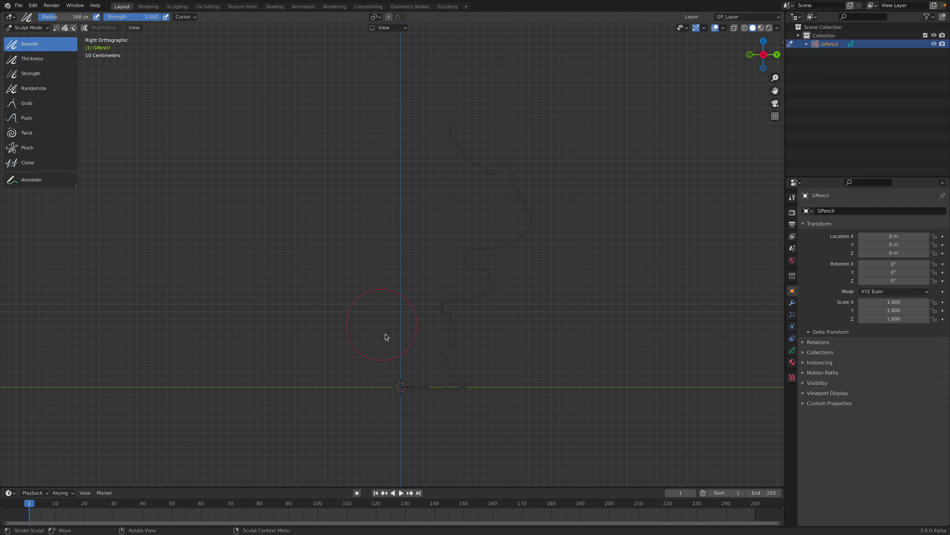
left_click_drag(437, 384, 409, 386)
mouse_move(451, 331)
left_mouse_down()
mouse_move(500, 265)
mouse_move(506, 197)
left_mouse_up()
- Nudge the base, neck and chin of the profile stroke with the Grab brush at 184 px radius
scroll(422, 379, "up", 2)
middle_click_drag(423, 322, 399, 246, "shift")
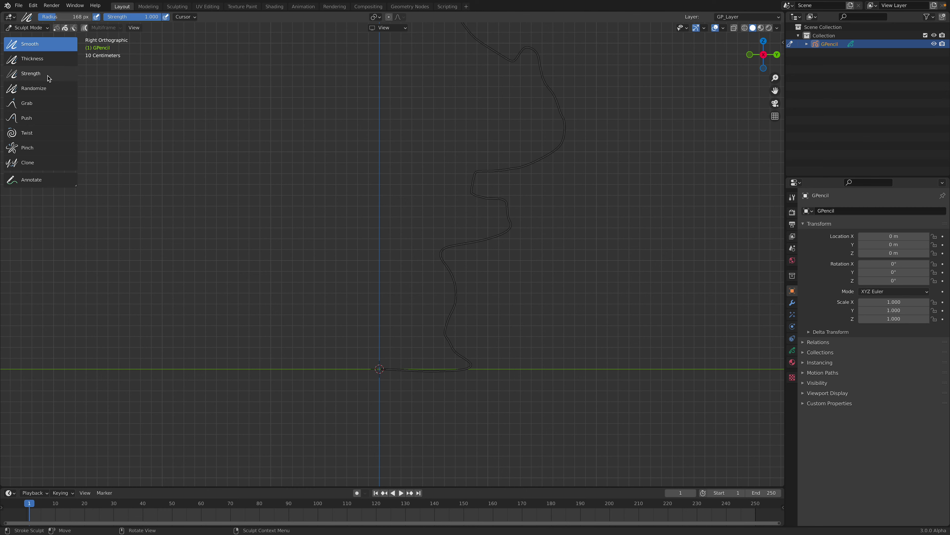
left_click(44, 104)
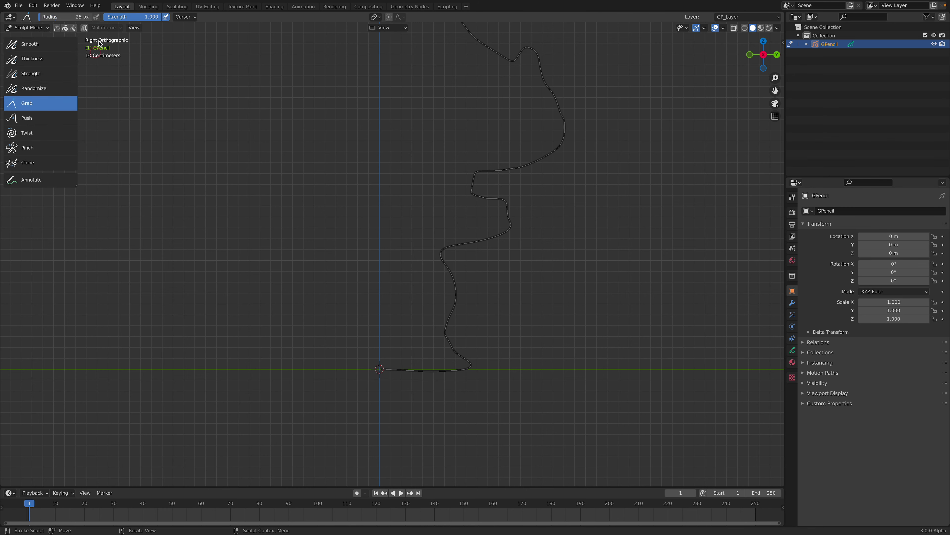
left_click_drag(47, 18, 64, 17)
mouse_move(452, 363)
left_mouse_down()
mouse_move(446, 356)
mouse_move(458, 366)
left_mouse_up()
left_click_drag(446, 332, 448, 328)
left_click_drag(449, 276, 450, 254)
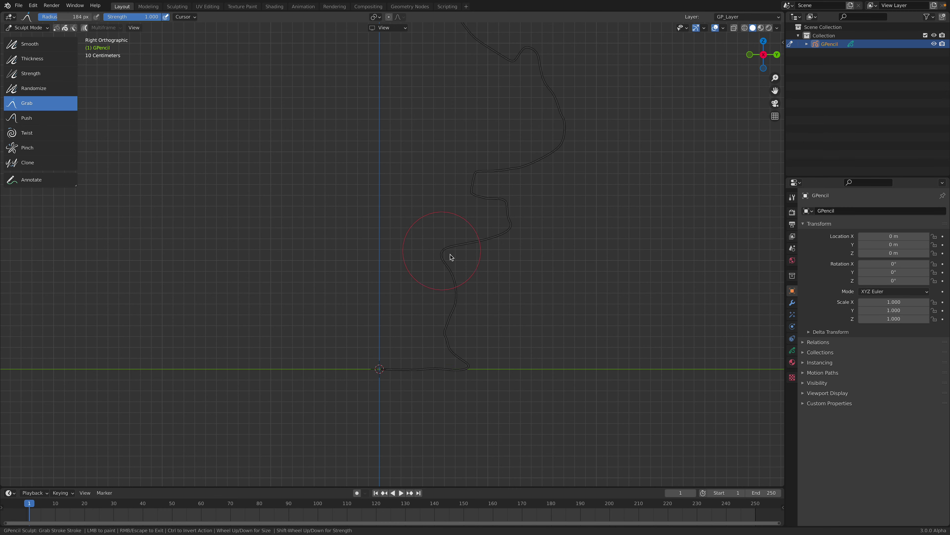
scroll(500, 131, "down", 1)
left_click_drag(444, 45, 444, 45)
scroll(468, 112, "down", 5)
scroll(422, 214, "down", 3)
scroll(411, 250, "down", 4)
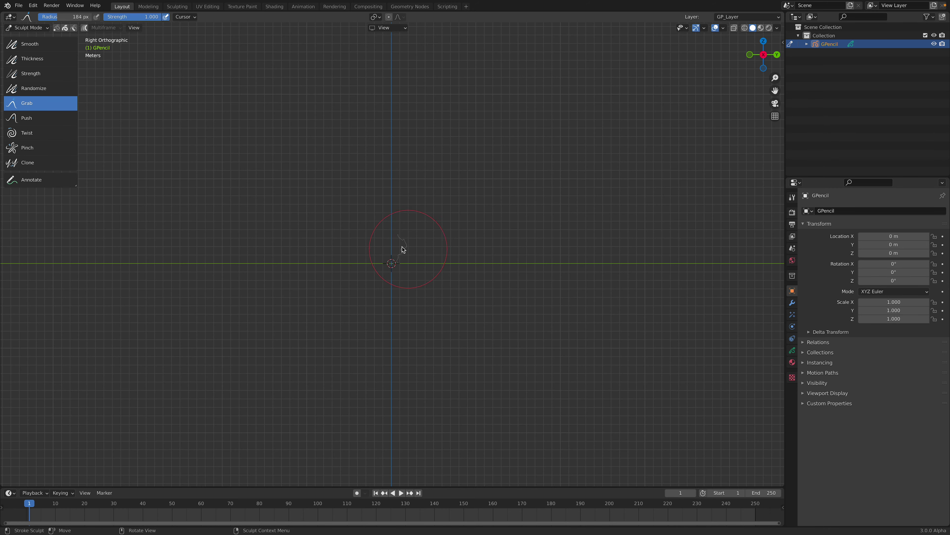
scroll(415, 262, "up", 5)
scroll(419, 266, "up", 2)
- Return to Object Mode and convert the Grease Pencil stroke to a Bezier curve
left_click(37, 27)
left_click(22, 36)
middle_click_drag(250, 128, 476, 220)
scroll(476, 220, "up", 2)
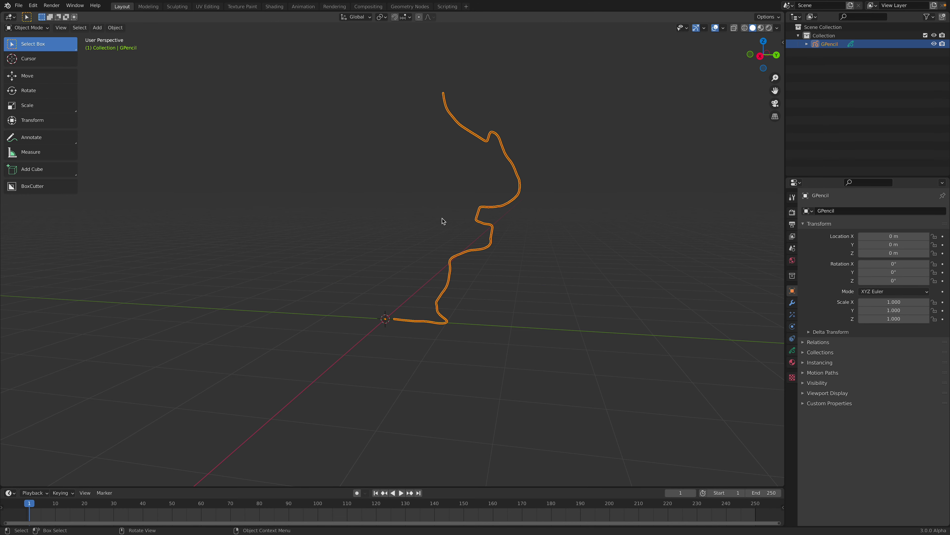
right_click(513, 172)
mouse_move(512, 171)
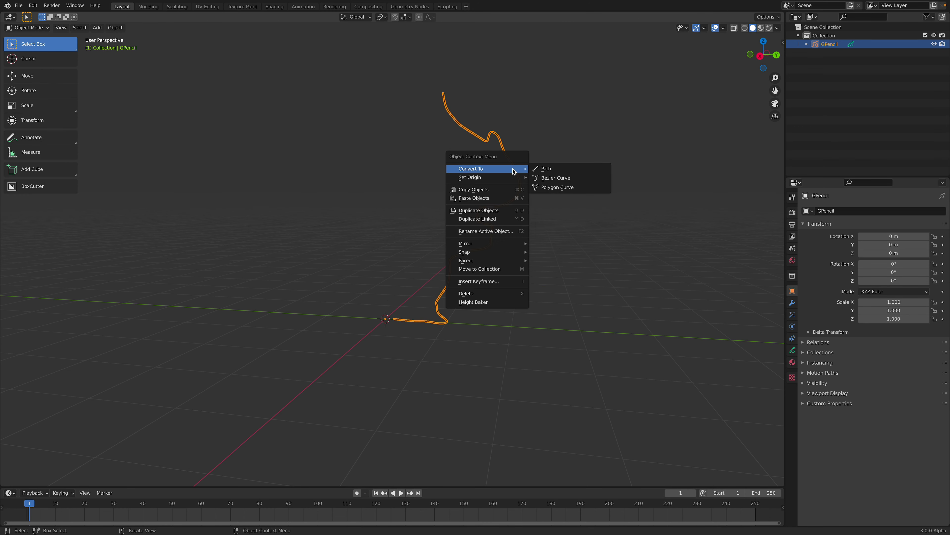
left_click(547, 176)
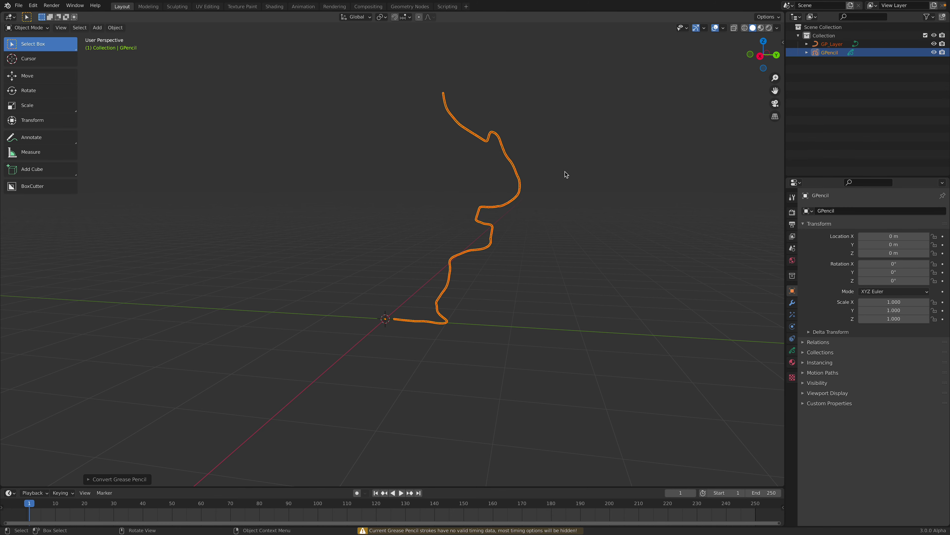
- Hide the original Grease Pencil object and select the converted profile curve
left_click(893, 45)
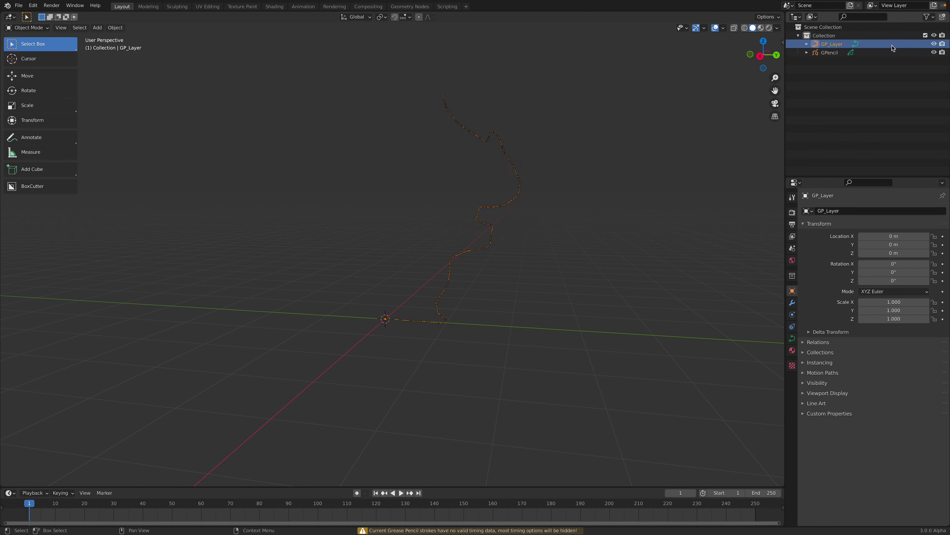
left_click(861, 53)
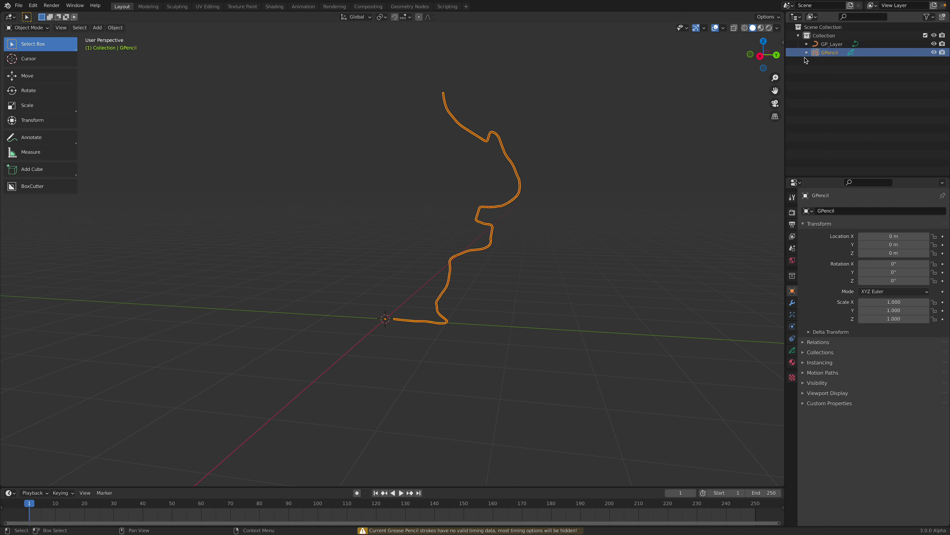
key("h")
left_click(853, 46)
scroll(526, 206, "up", 1)
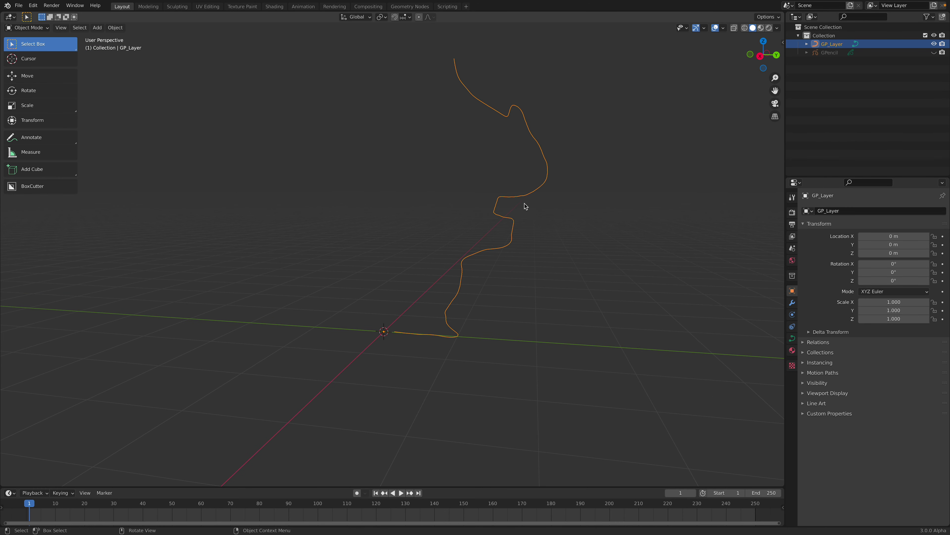
- Convert the profile curve to a mesh and inspect its vertices briefly in Edit Mode
right_click(545, 184)
left_click(580, 192)
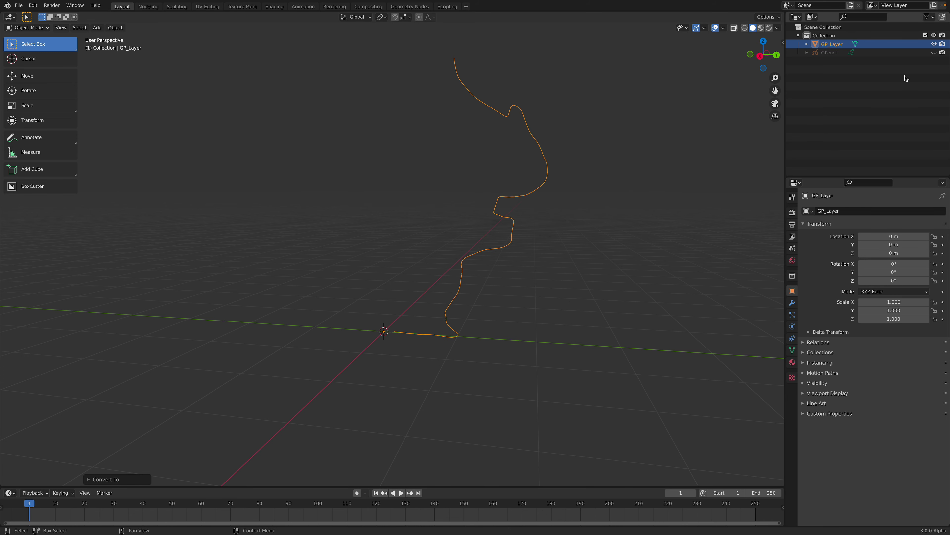
scroll(501, 214, "down", 1)
key("Tab")
scroll(530, 178, "up", 1)
middle_click_drag(556, 166, 546, 185, "shift")
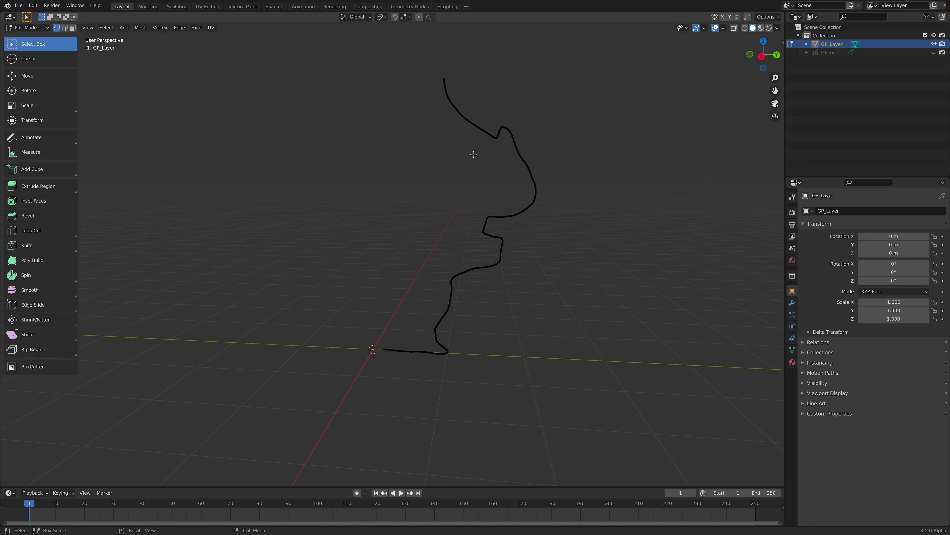
key("Tab")
middle_click_drag(485, 214, 518, 213)
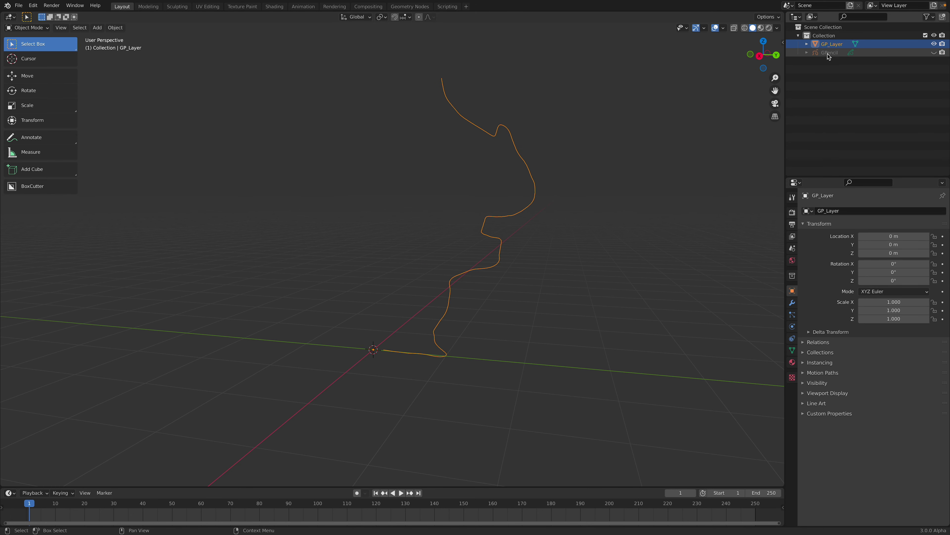
- Add a Screw modifier to the profile mesh to revolve it into a vase
left_click(792, 302)
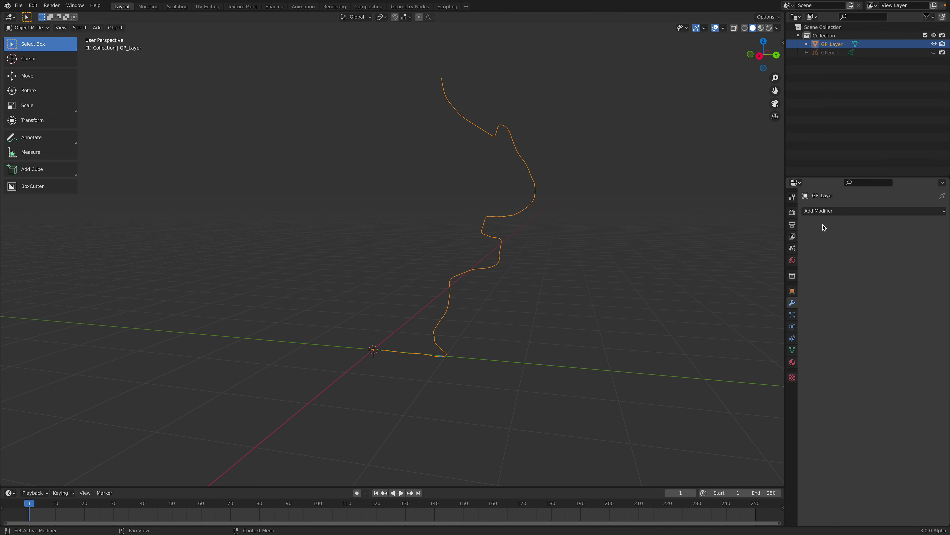
left_click(825, 53)
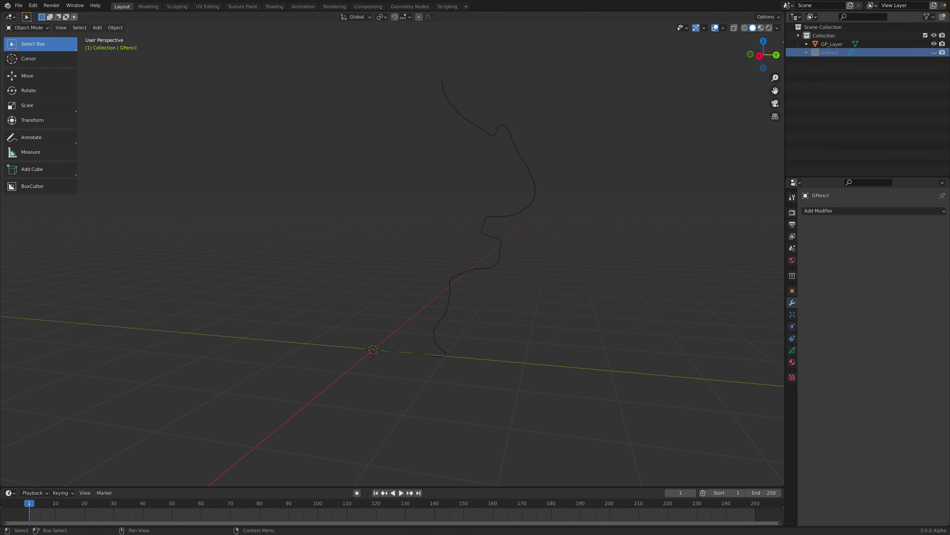
left_click(531, 204)
left_click(817, 212)
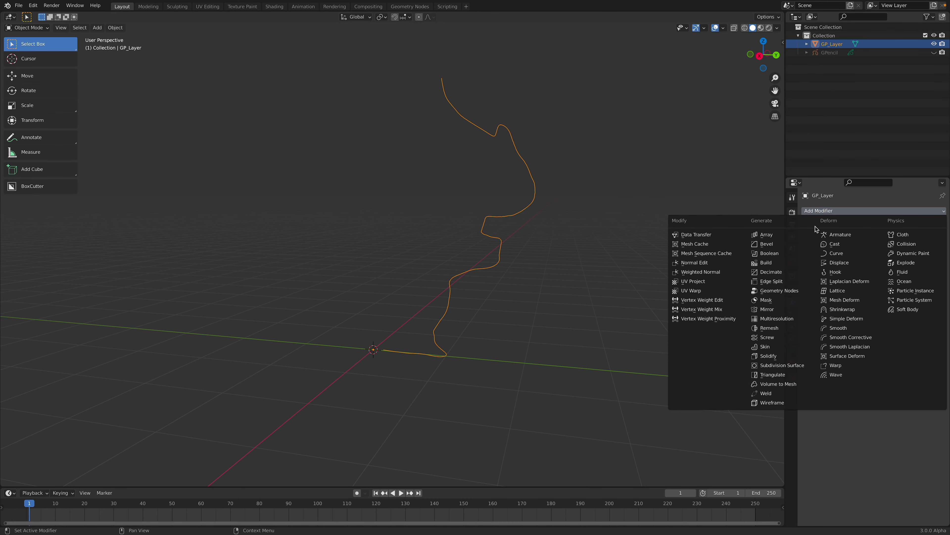
left_click(805, 337)
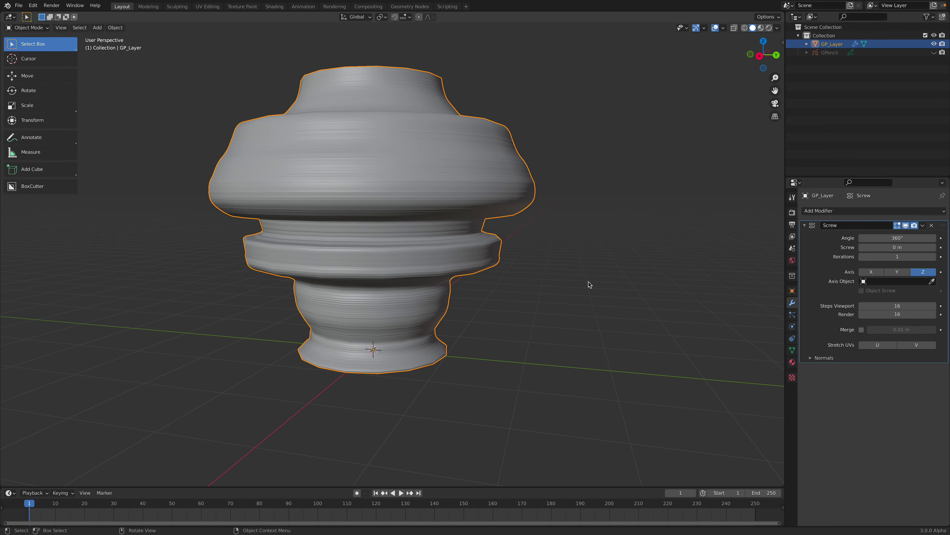
- Set the Screw modifier's viewport steps to 32 and enable Merge
scroll(598, 257, "down", 2)
middle_click_drag(546, 245, 469, 255)
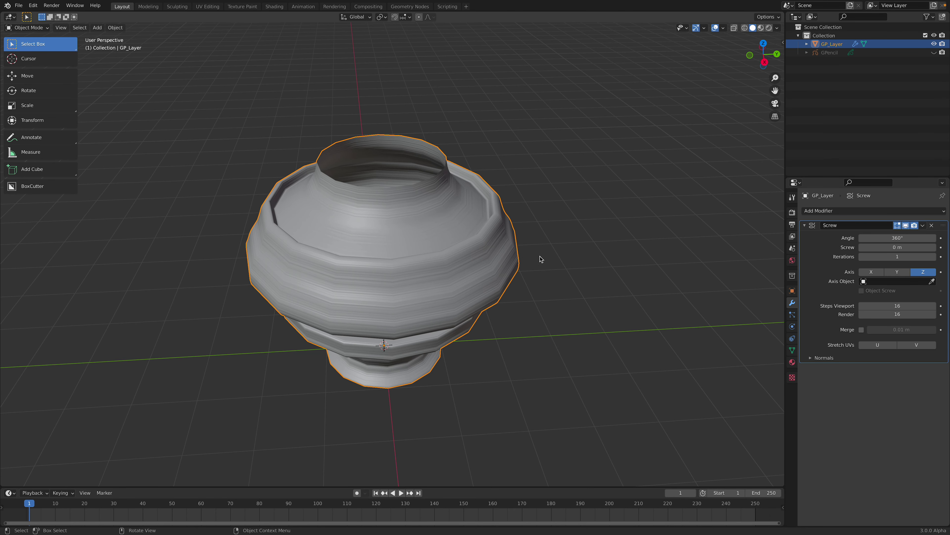
left_click(902, 307)
type("32")
key("Return")
middle_click_drag(651, 293, 624, 272)
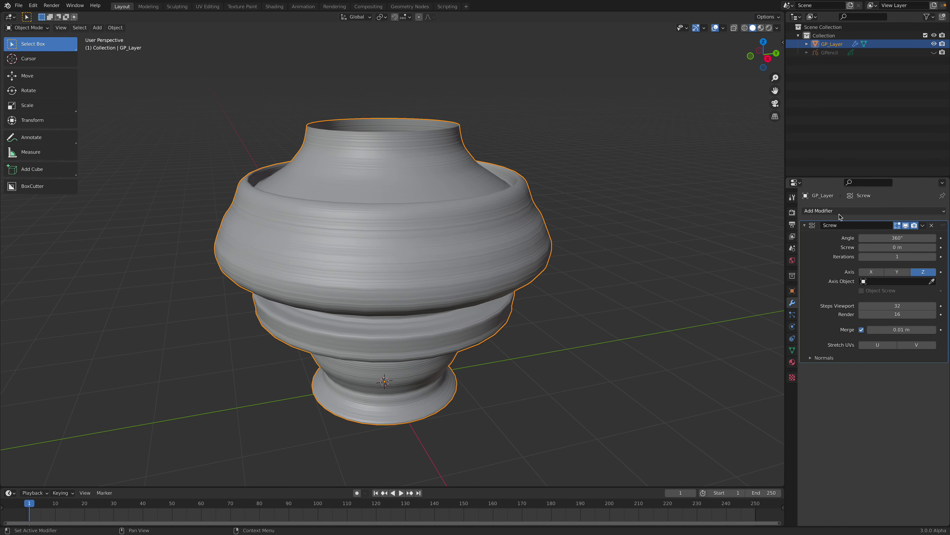
- Add a Solidify modifier with a thickness of 0.036 m and inspect the vase from below and the side
left_click(819, 211)
left_click(800, 355)
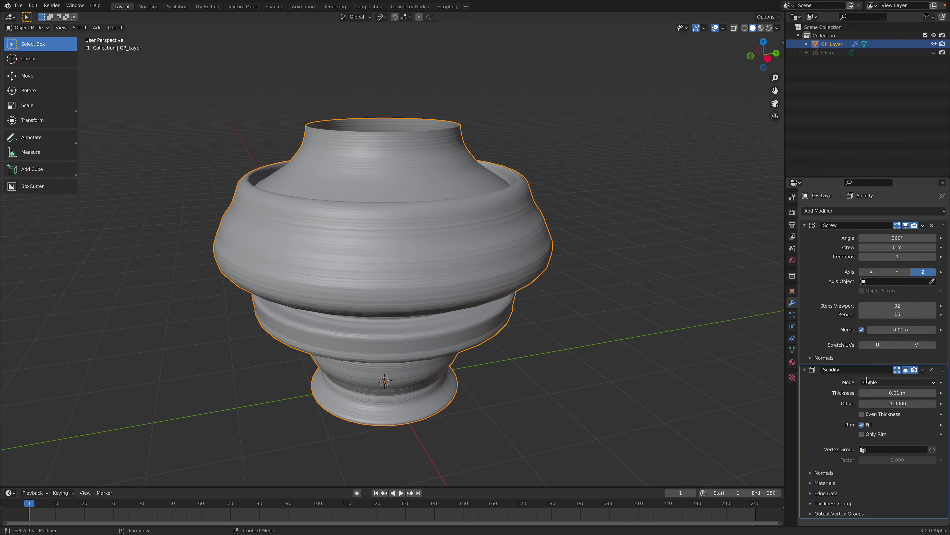
left_click_drag(879, 393, 901, 393)
middle_click_drag(578, 255, 508, 238)
left_click(566, 276)
scroll(501, 242, "up", 2)
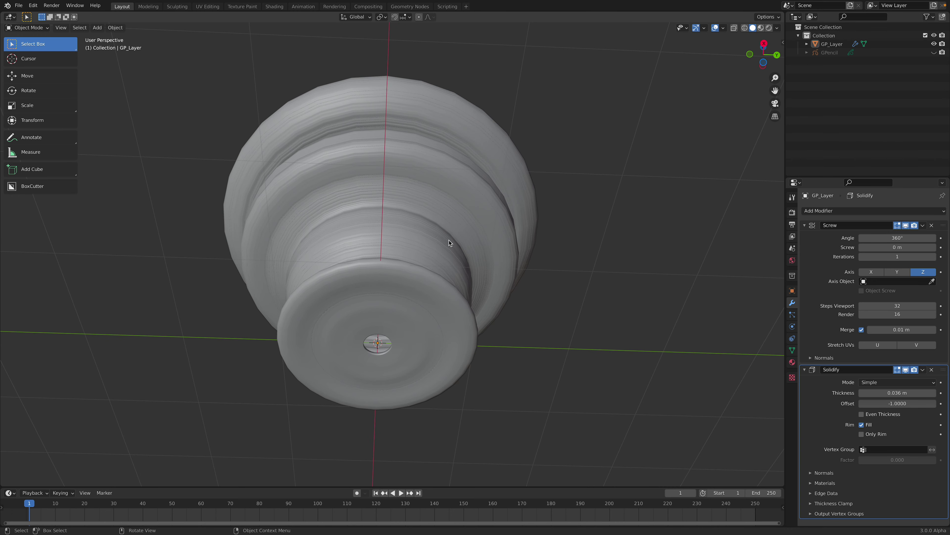
mouse_move(450, 242)
middle_mouse_down()
mouse_move(429, 272)
mouse_move(450, 259)
middle_mouse_up()
left_click(464, 210)
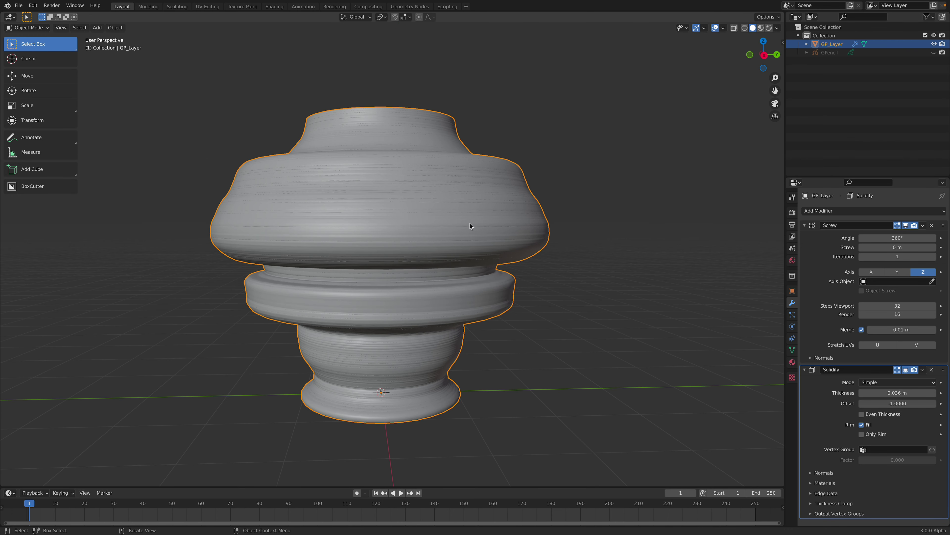
middle_click_drag(417, 200, 451, 246)
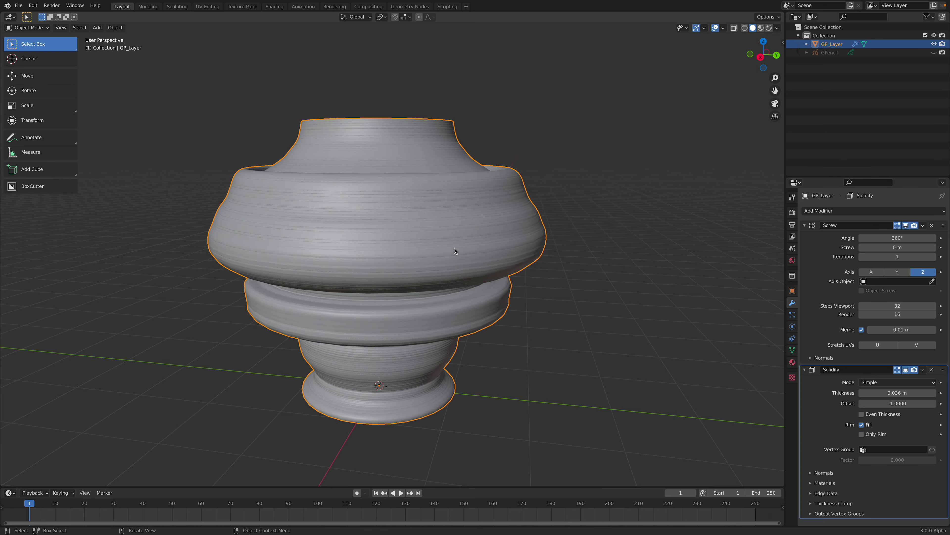
- Show Material Preview shading and give the vase a new material with a light orange base color, HSV 0.072, 0.720, 0.800
left_click(761, 28)
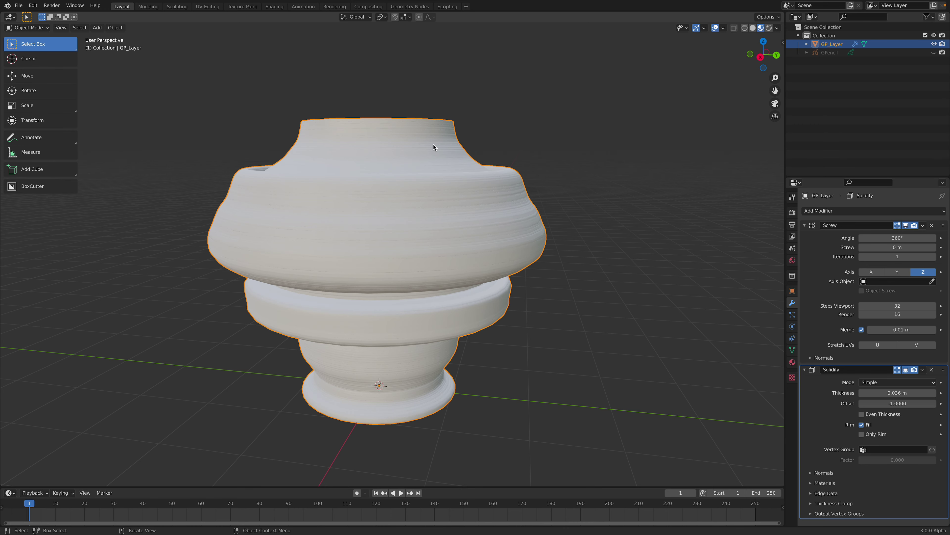
middle_click_drag(551, 201, 548, 204)
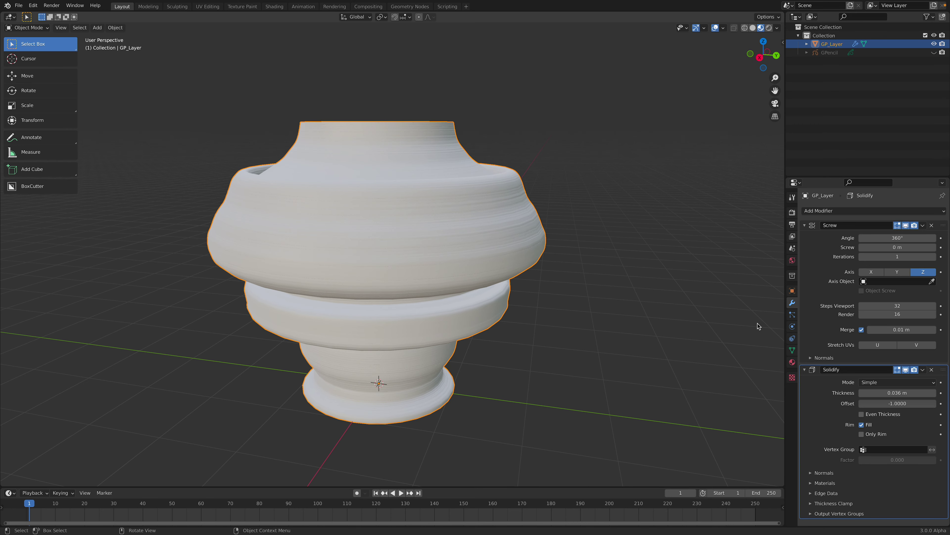
left_click(792, 362)
left_click(873, 248)
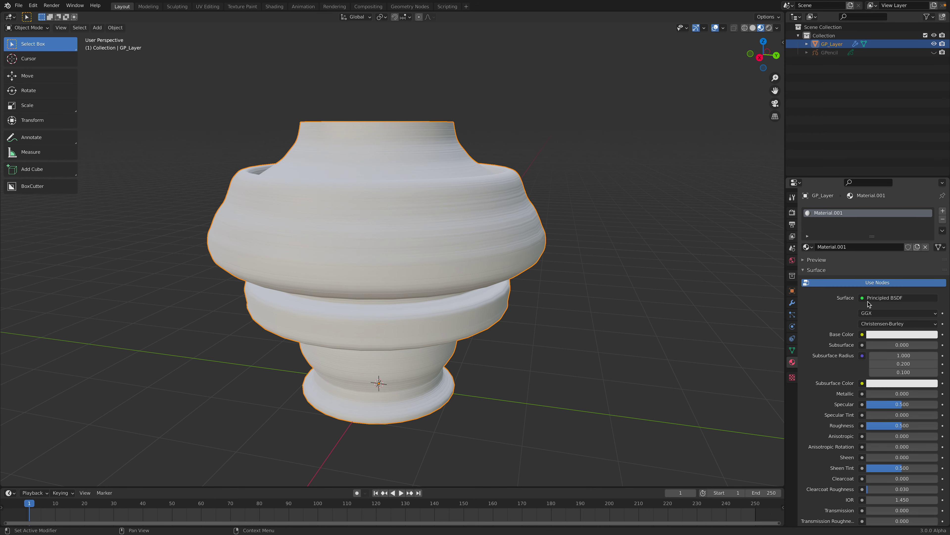
left_click(879, 335)
left_click(886, 246)
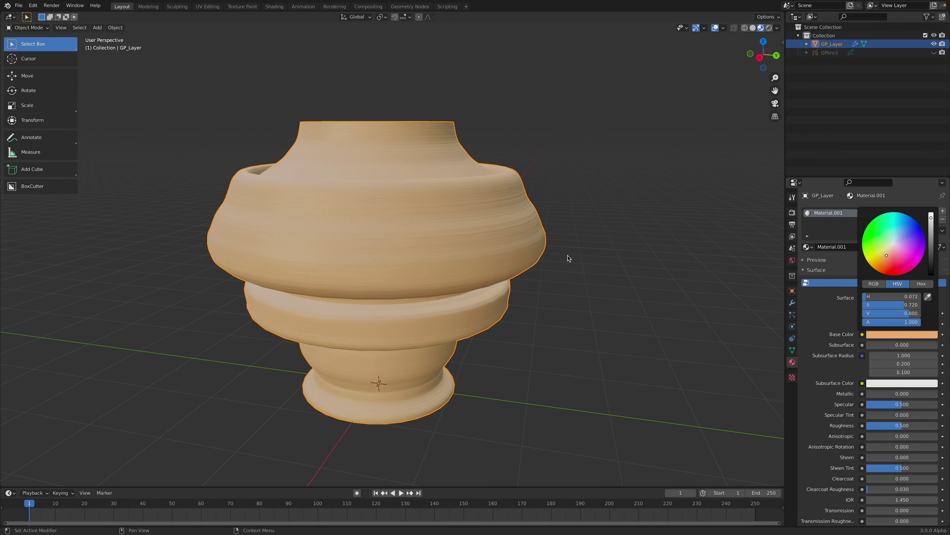
scroll(500, 243, "down", 1)
- Raise the Screw modifier's merge distance to 0.92 m and check the vase's base hole
left_click(792, 291)
middle_click_drag(694, 302, 654, 253)
left_click(792, 302)
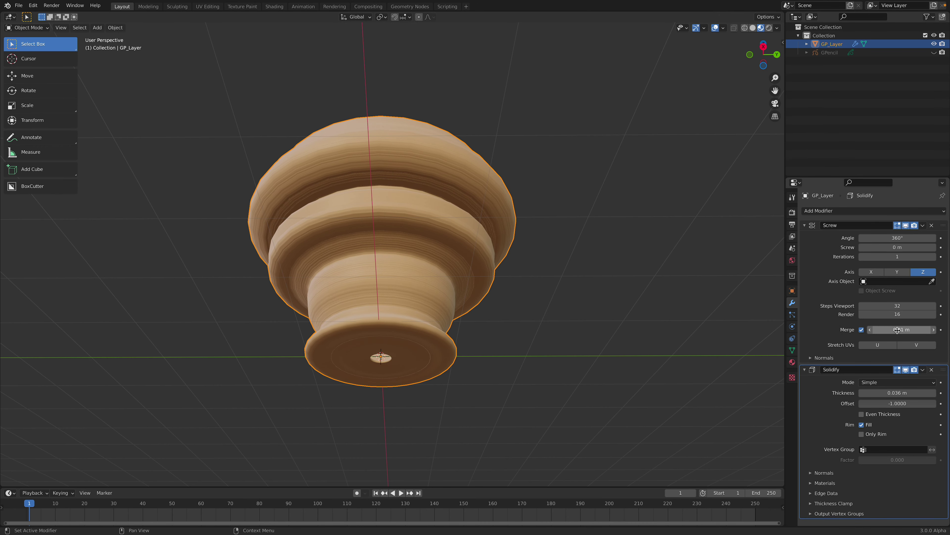
left_click_drag(897, 330, 932, 330)
middle_click_drag(538, 249, 530, 290)
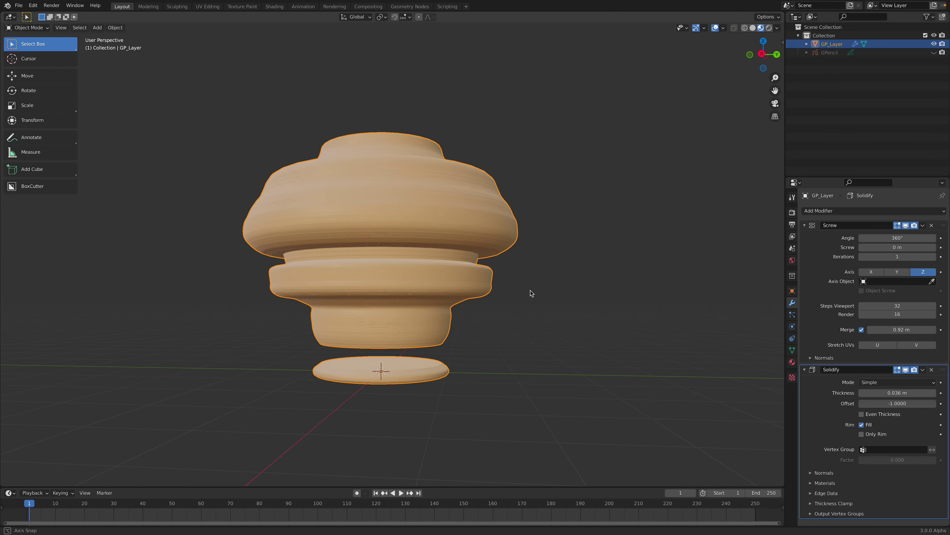
- Lower the Screw modifier's merge distance to 0.18 m and check the vase's base and rim
left_click_drag(902, 330, 883, 330)
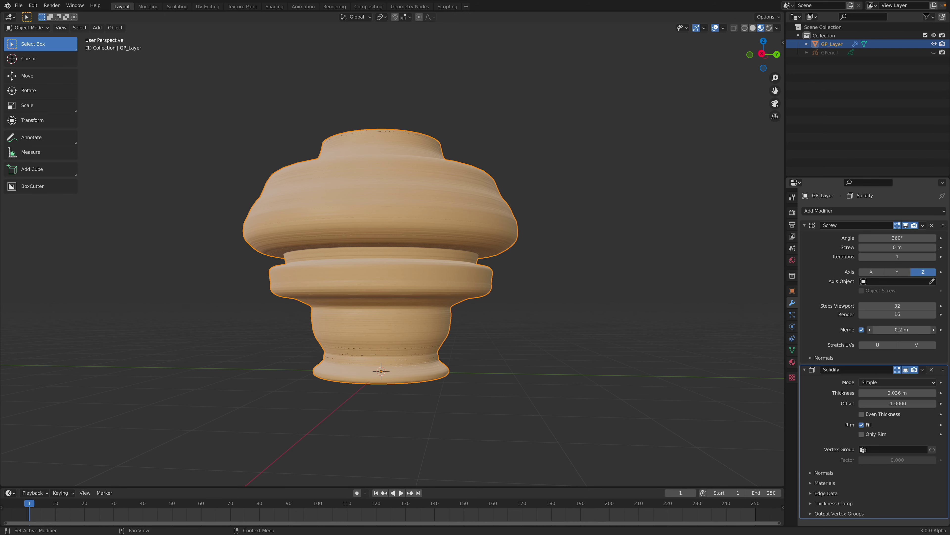
middle_click_drag(547, 302, 546, 282)
middle_click_drag(418, 274, 426, 330)
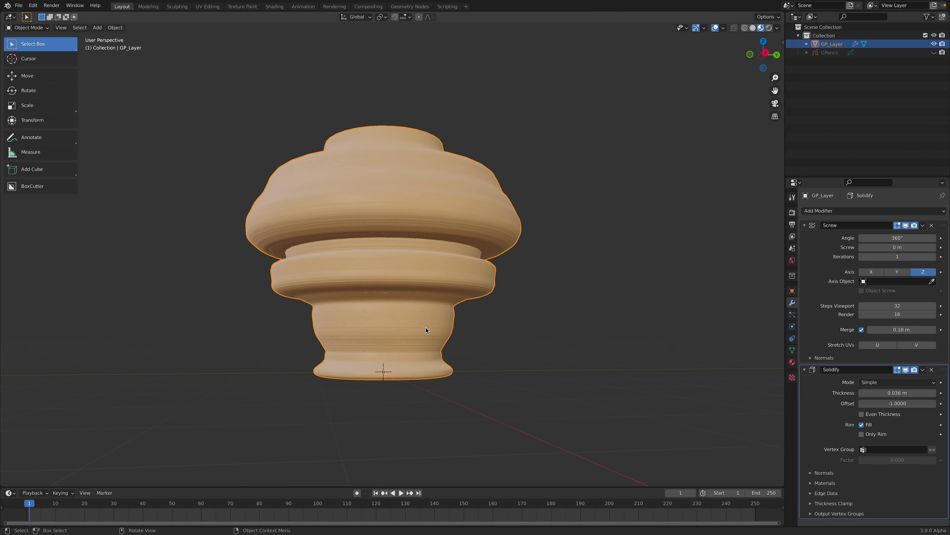
middle_click_drag(460, 261, 462, 284)
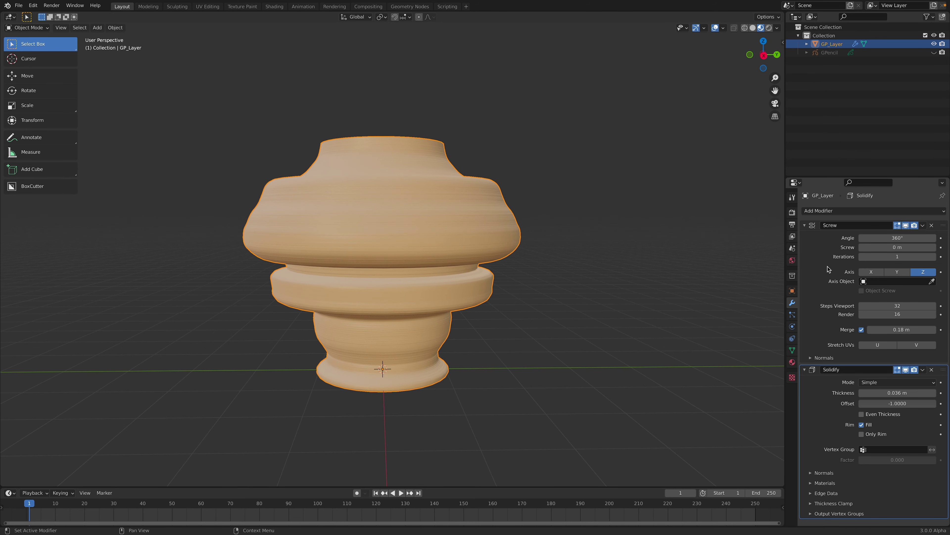
- Apply the Screw and Solidify modifiers to the vase
key("ctrl+a")
key("ctrl+a")
middle_click_drag(413, 255, 423, 256)
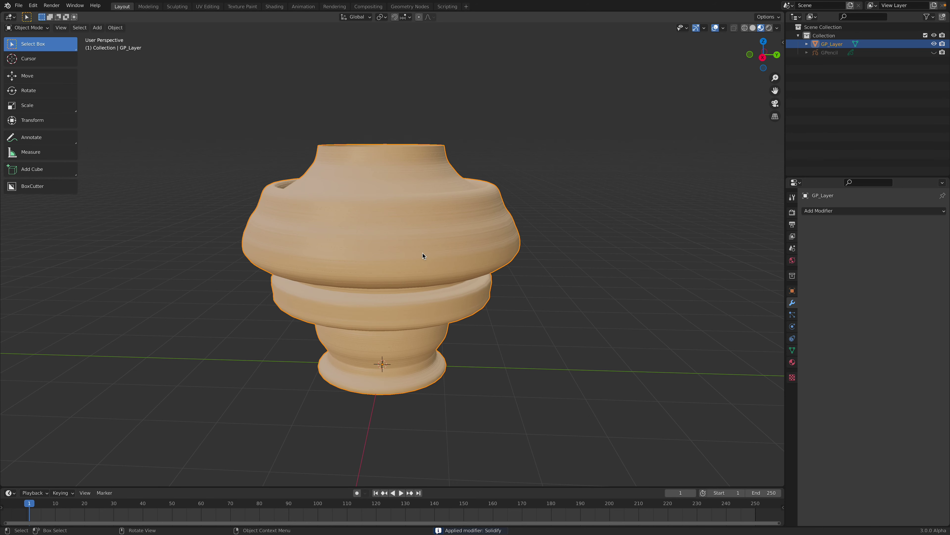
- Switch the vase to Vertex Paint mode and set the brush radius to 247 px
left_click(27, 27)
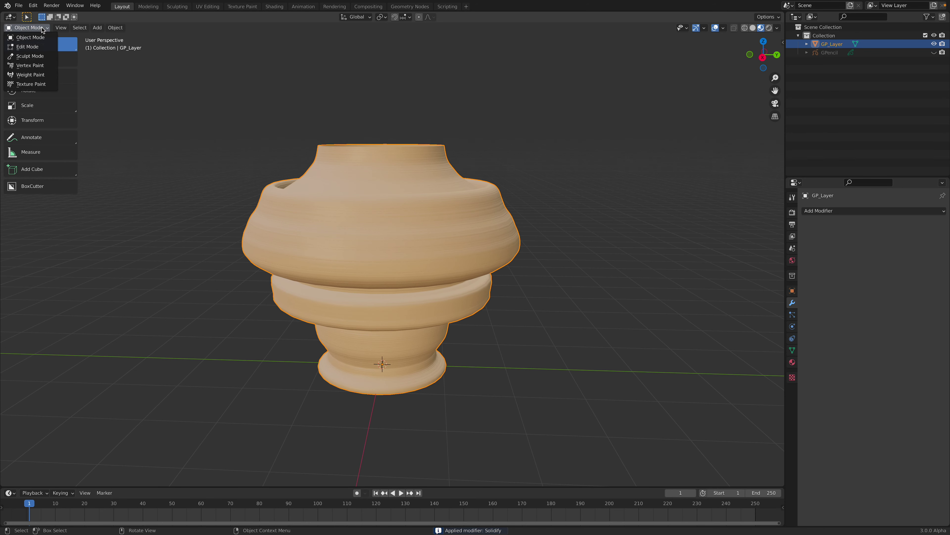
left_click(44, 66)
left_click_drag(192, 17, 214, 16)
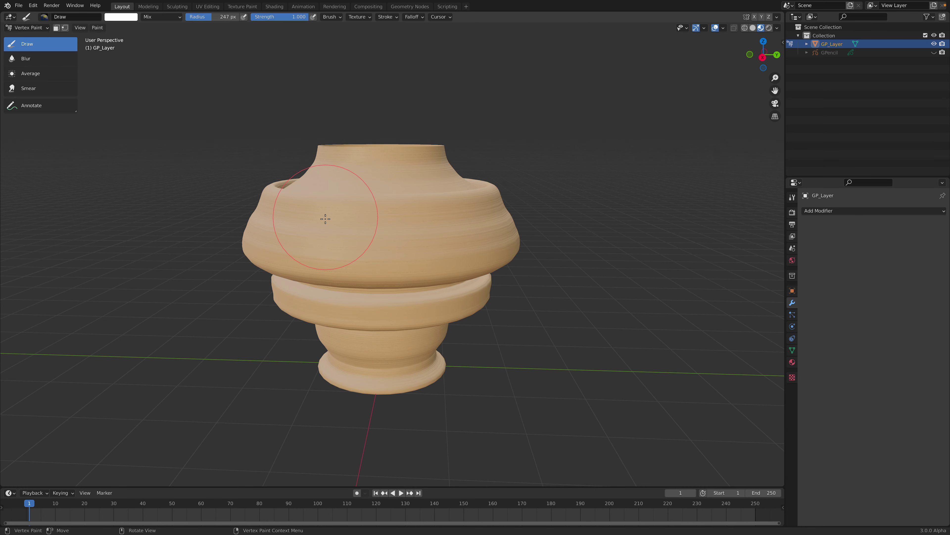
middle_click_drag(385, 189, 359, 197)
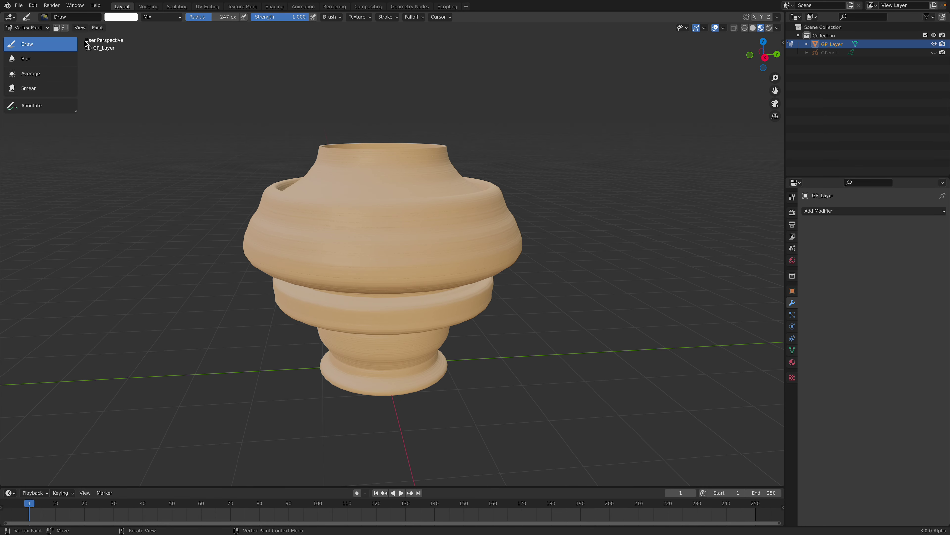
- Display the vase in Solid shading with Vertex as the viewport color source
left_click(754, 29)
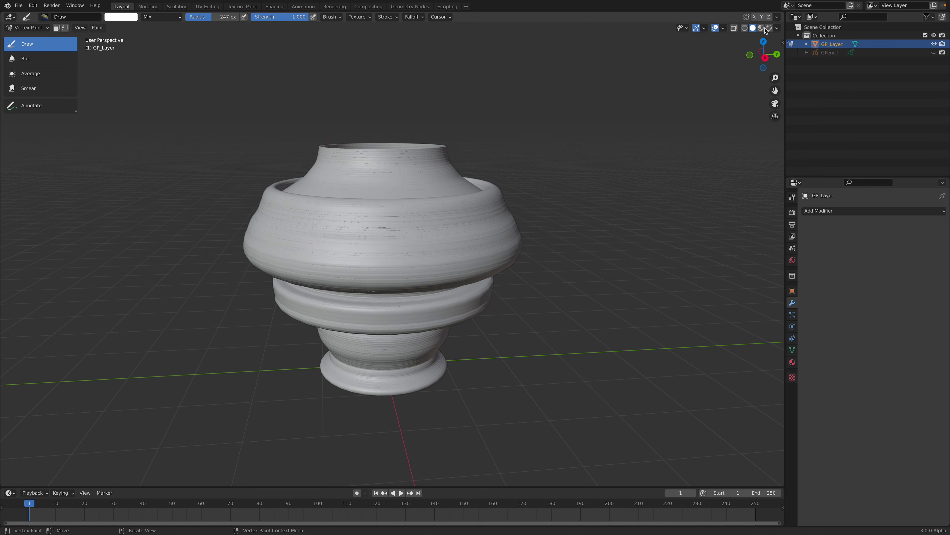
left_click(778, 28)
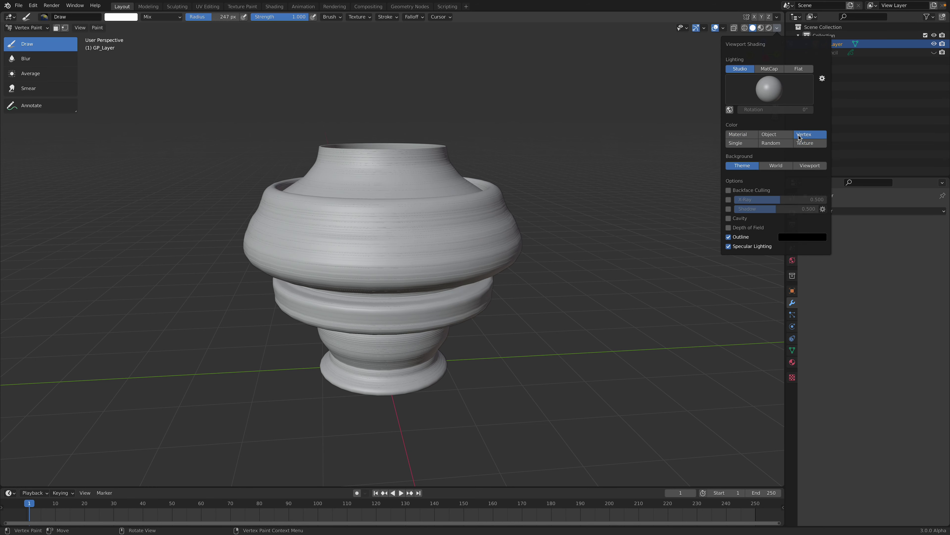
middle_click_drag(430, 217, 374, 225)
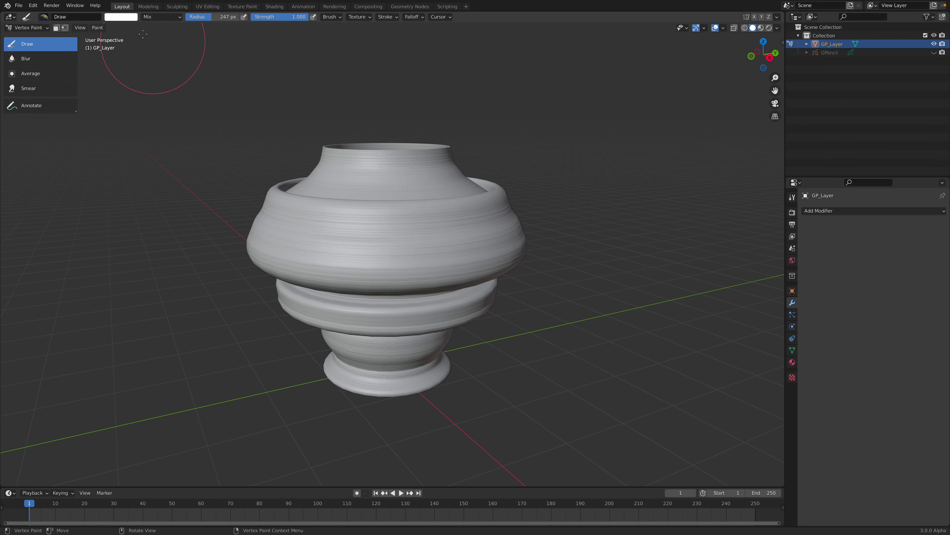
- Choose a blue brush color and paint broad strokes over the vase's neck and body
left_click(121, 16)
left_click(141, 66)
mouse_move(340, 194)
left_mouse_down()
mouse_move(344, 262)
mouse_move(374, 286)
left_mouse_up()
middle_click_drag(374, 286, 393, 258)
mouse_move(397, 214)
left_mouse_down()
mouse_move(359, 224)
mouse_move(318, 295)
left_mouse_up()
middle_click_drag(318, 296, 322, 240)
- Choose bright green and paint strokes down the vase's body, middle ring and foot
left_click(120, 17)
left_click(123, 41)
left_click_drag(404, 221, 351, 318)
middle_click_drag(352, 319, 397, 296)
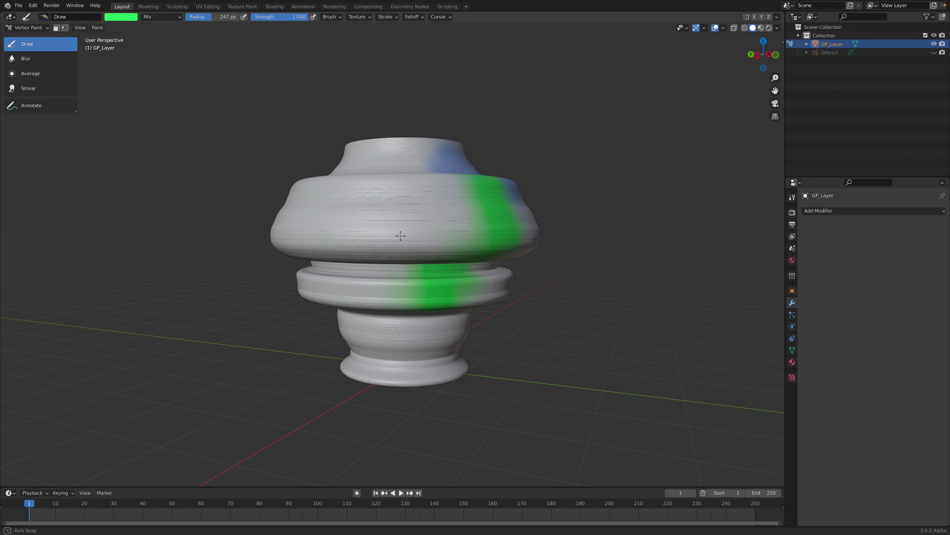
left_click_drag(400, 221, 390, 255)
middle_click_drag(386, 253, 374, 238)
scroll(374, 238, "down", 3)
mouse_move(373, 237)
left_mouse_down()
mouse_move(355, 269)
mouse_move(399, 307)
left_mouse_up()
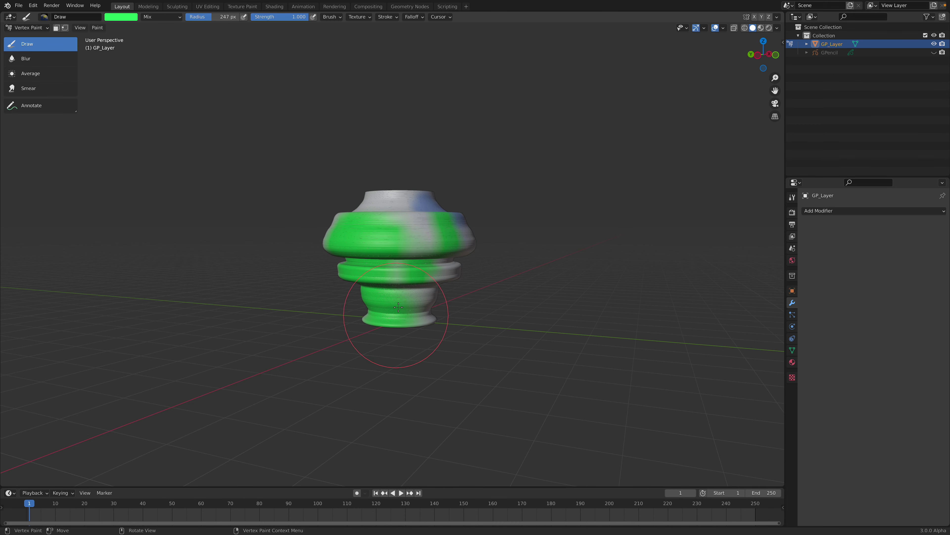
- Choose light cyan and paint strokes over the body and shoulder beside the green area
left_click(129, 18)
mouse_move(389, 228)
left_mouse_down()
mouse_move(428, 234)
mouse_move(408, 214)
left_mouse_up()
middle_click_drag(407, 213, 402, 243)
scroll(397, 240, "up", 2)
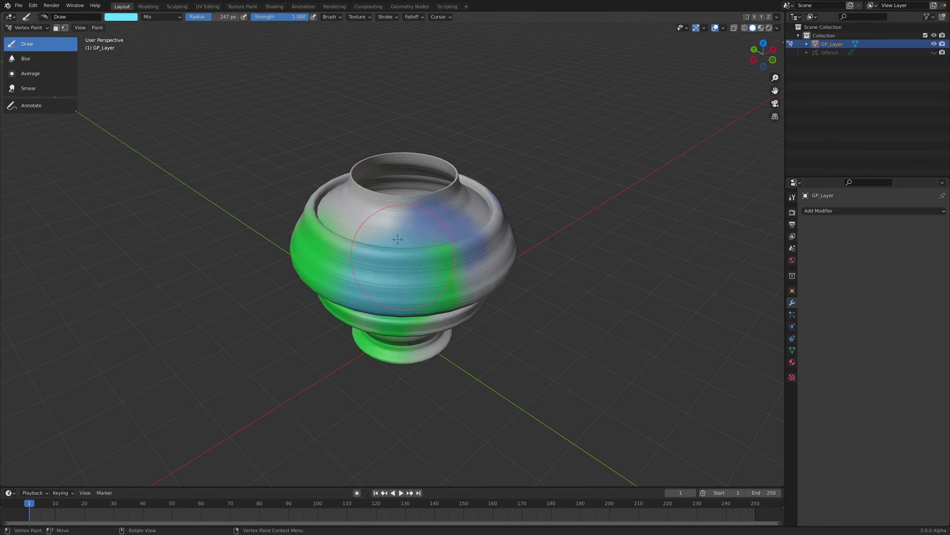
mouse_move(397, 240)
left_mouse_down()
mouse_move(350, 203)
mouse_move(352, 209)
left_mouse_up()
middle_click_drag(352, 210, 438, 219)
left_click_drag(439, 219, 374, 221)
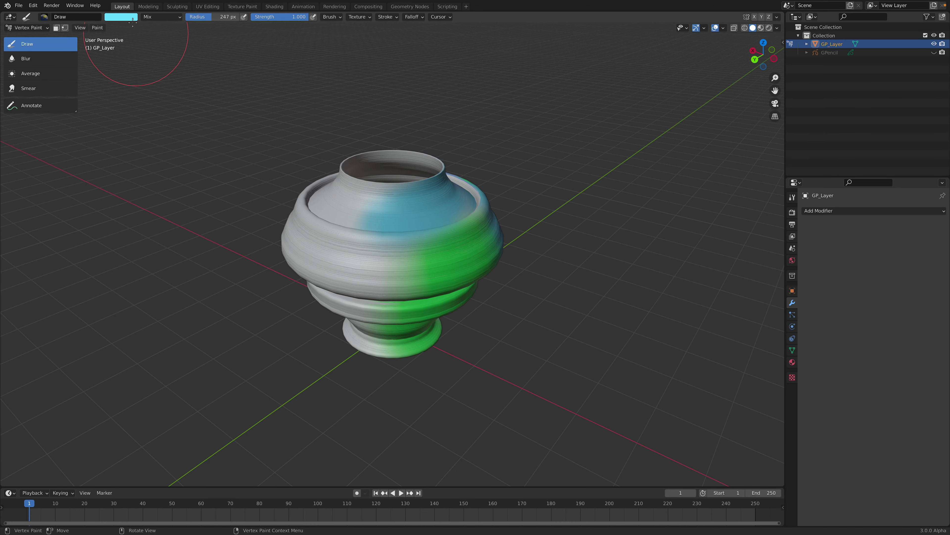
- Choose orange and paint the vase's unpainted shoulder and the body below it
left_click(122, 17)
left_click_drag(137, 63, 131, 74)
left_click_drag(309, 187, 321, 225)
middle_click_drag(324, 269, 379, 257)
left_click_drag(380, 274, 344, 270)
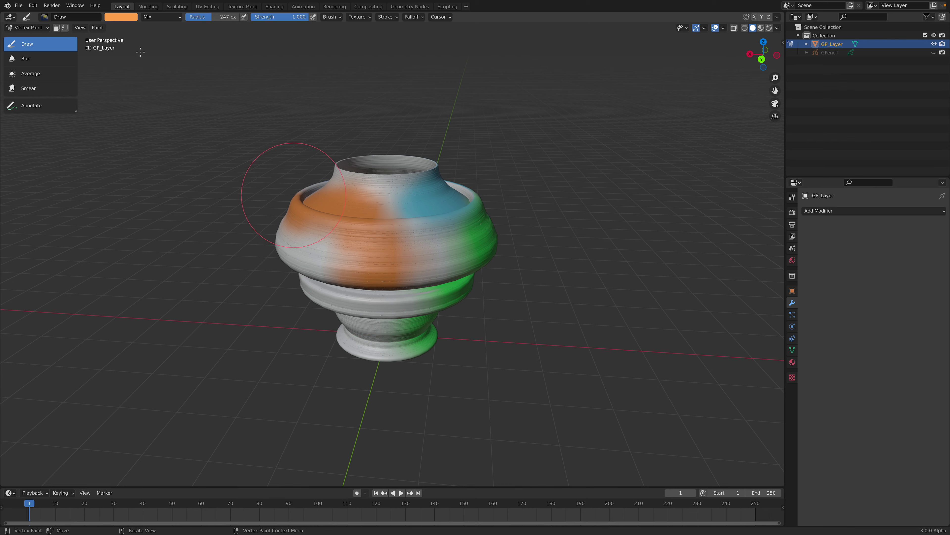
- Choose magenta and paint strokes from the neck down the body between the orange and cyan areas
left_click(118, 18)
left_click_drag(389, 176, 422, 244)
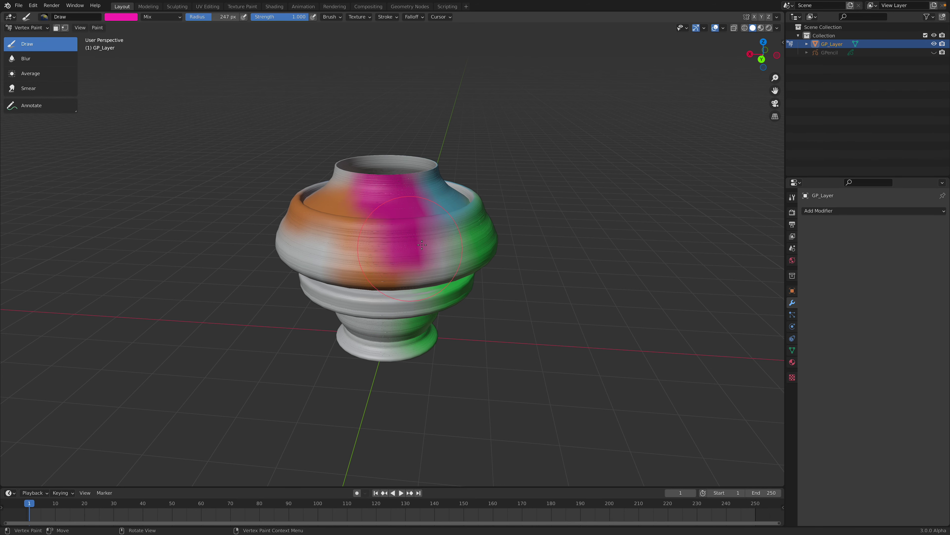
middle_click_drag(367, 280, 400, 255)
mouse_move(364, 218)
middle_mouse_down()
mouse_move(393, 223)
mouse_move(359, 240)
mouse_move(318, 195)
middle_mouse_up()
- Choose a very pale cyan and paint the wide body section between the blue and green patches
left_click(125, 17)
left_click(142, 56)
middle_click_drag(359, 263, 388, 199)
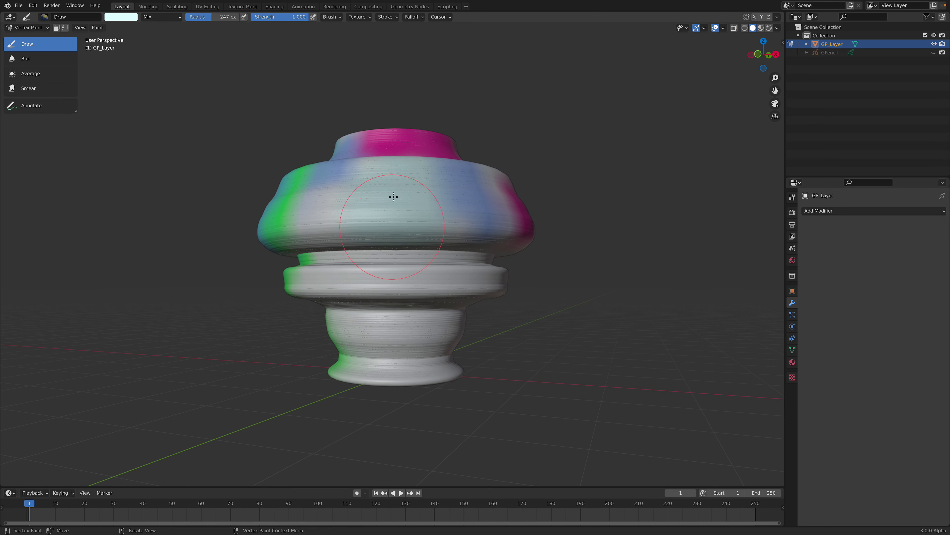
- Choose a salmon color and paint the middle ring, lower stem and underside of the base
left_click(125, 17)
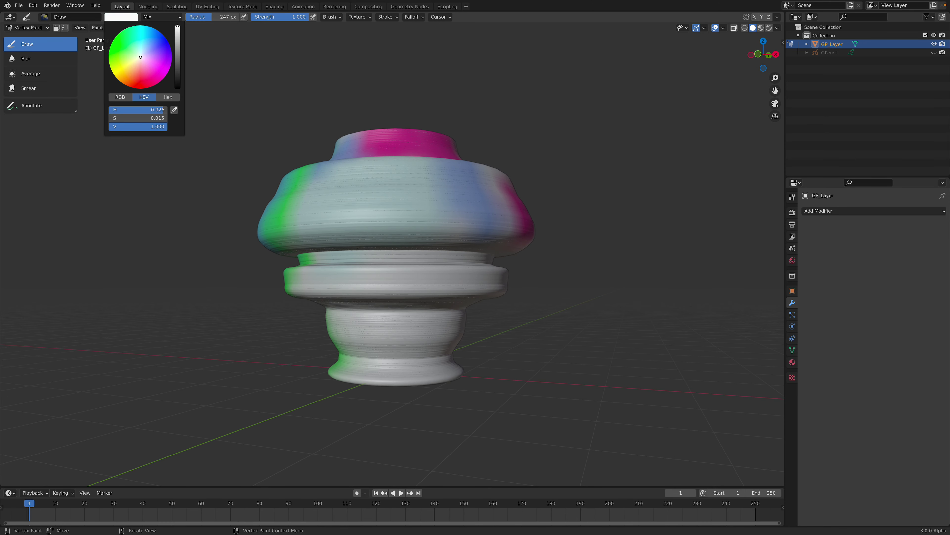
left_click(138, 71)
left_click_drag(331, 295, 381, 322)
middle_click_drag(397, 314, 364, 313)
left_click_drag(365, 313, 375, 296)
middle_click_drag(438, 290, 389, 284)
mouse_move(389, 285)
left_mouse_down()
mouse_move(378, 329)
mouse_move(385, 335)
left_mouse_up()
middle_click_drag(389, 333, 393, 309)
left_click_drag(386, 323, 391, 318)
middle_click_drag(374, 322, 393, 292)
left_click_drag(389, 314, 379, 324)
middle_click_drag(282, 234, 316, 250)
- Choose pale pink and paint the lower stem and base underside next to the salmon area
left_click(131, 20)
left_click(151, 52)
middle_click_drag(373, 305, 378, 281)
left_click_drag(378, 292, 395, 324)
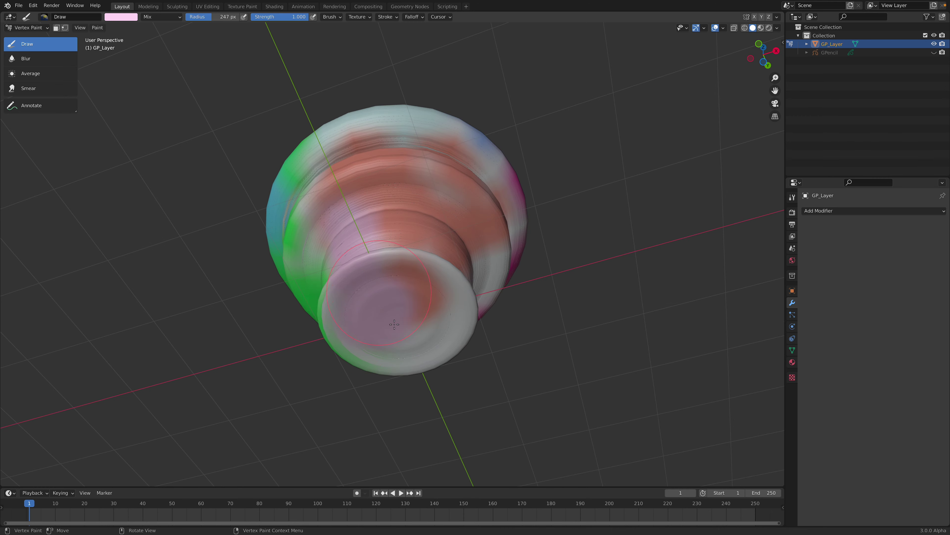
middle_click_drag(413, 279, 392, 305)
middle_click_drag(390, 271, 393, 316)
- Choose light blue and paint the unpainted side of the lower stem, foot and body
left_click(131, 19)
mouse_move(385, 286)
left_mouse_down()
mouse_move(392, 314)
mouse_move(354, 327)
left_mouse_up()
middle_click_drag(368, 250, 382, 271)
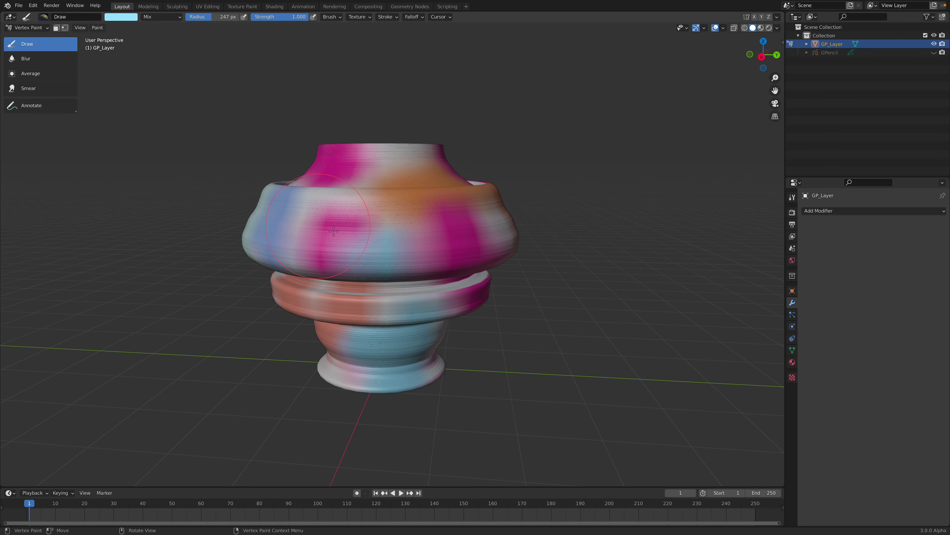
middle_click_drag(330, 231, 235, 97)
- Choose a periwinkle blue and paint more patches over the vase's neck, shoulder and body
left_click(122, 19)
left_click(151, 48)
middle_click_drag(382, 265, 438, 272)
left_click_drag(378, 229, 393, 250)
middle_click_drag(399, 282, 415, 277)
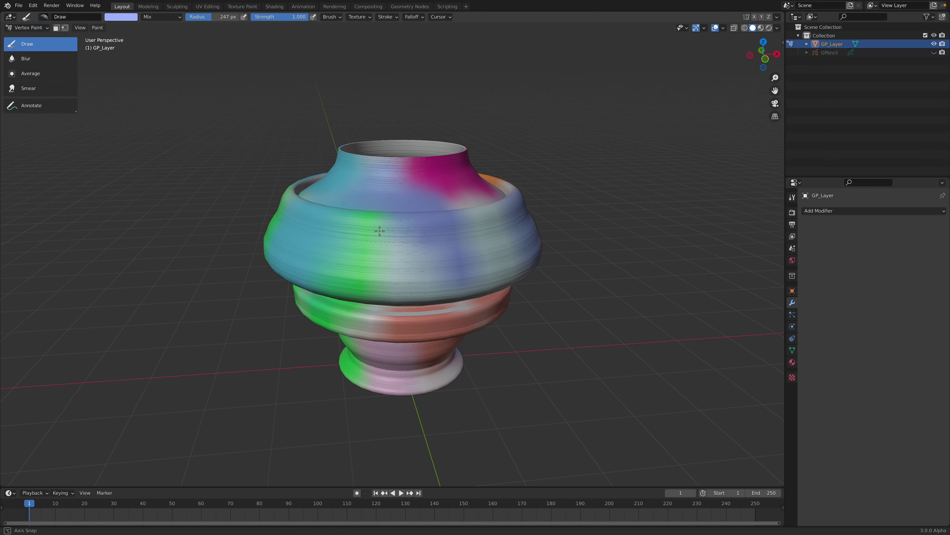
left_click(121, 17)
middle_click_drag(399, 146, 404, 163)
mouse_move(355, 226)
middle_mouse_down()
mouse_move(388, 237)
mouse_move(391, 227)
mouse_move(343, 237)
middle_mouse_up()
scroll(388, 234, "down", 2)
left_click(391, 227)
- Choose a light yellow-orange and paint broad strokes over the body, middle ring, lower stem and foot
left_click(116, 18)
left_click_drag(140, 64, 148, 72)
mouse_move(299, 202)
left_mouse_down()
mouse_move(352, 247)
mouse_move(378, 292)
left_mouse_up()
middle_click_drag(376, 309, 386, 278)
left_click_drag(386, 278, 372, 333)
middle_click_drag(372, 332, 387, 317)
scroll(387, 317, "up", 2)
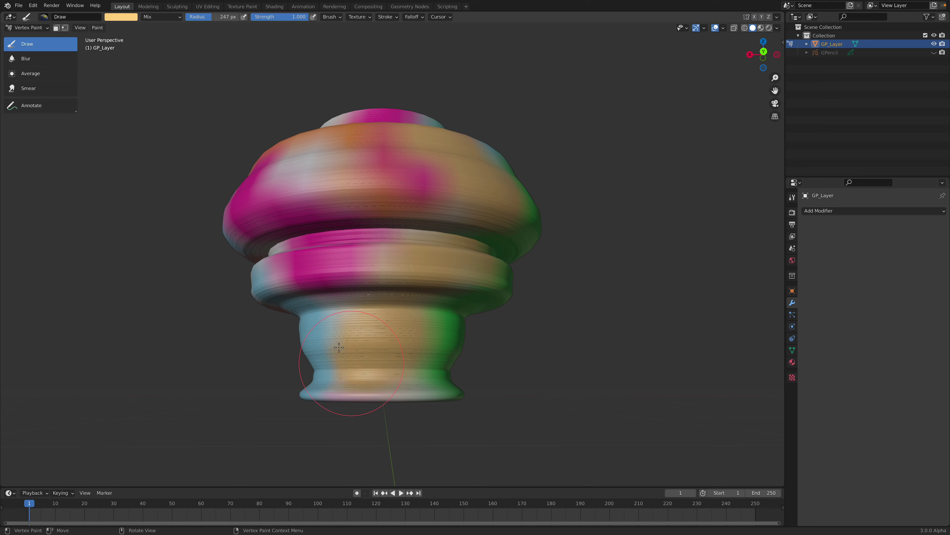
middle_click_drag(334, 338, 358, 275)
left_click_drag(378, 305, 393, 313)
scroll(393, 310, "down", 3)
mouse_move(346, 273)
middle_mouse_down()
mouse_move(376, 324)
mouse_move(389, 325)
middle_mouse_up()
left_click_drag(381, 283, 369, 237)
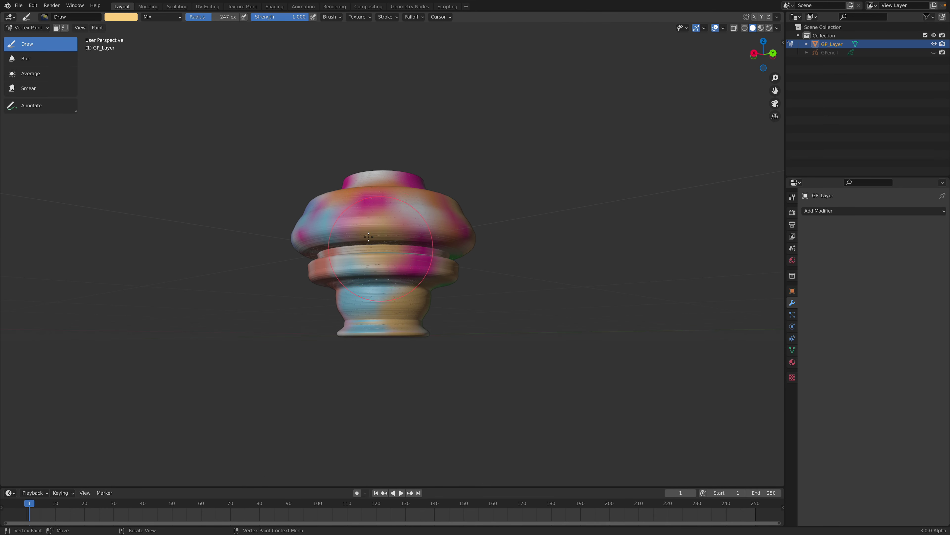
- Choose pale lavender and paint over the vase's front body and shoulder
middle_click_drag(369, 236, 352, 210)
left_click(121, 17)
left_click_drag(147, 71, 145, 55)
left_click_drag(365, 237, 372, 244)
middle_click_drag(371, 244, 374, 276)
scroll(372, 225, "up", 2)
left_click_drag(371, 208, 359, 218)
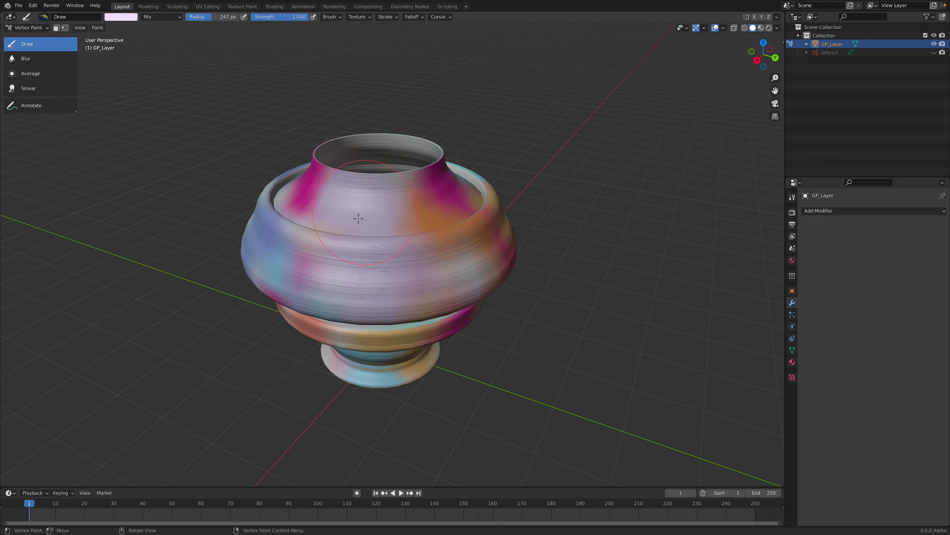
- Paint a pink patch, HSV 0.812, 0.281, 1.000, on the neck and add blue-violet strokes down the shoulder and body
left_click(117, 18)
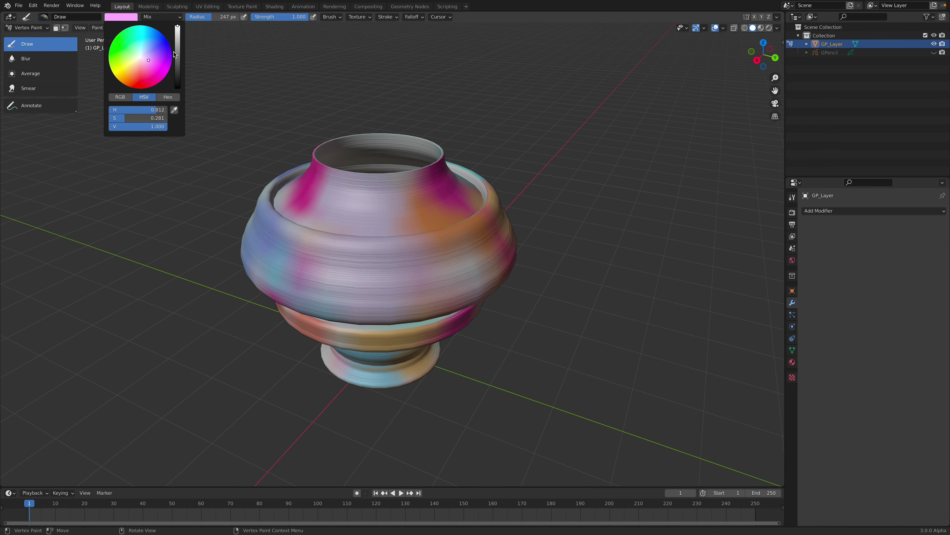
left_click_drag(310, 182, 294, 187)
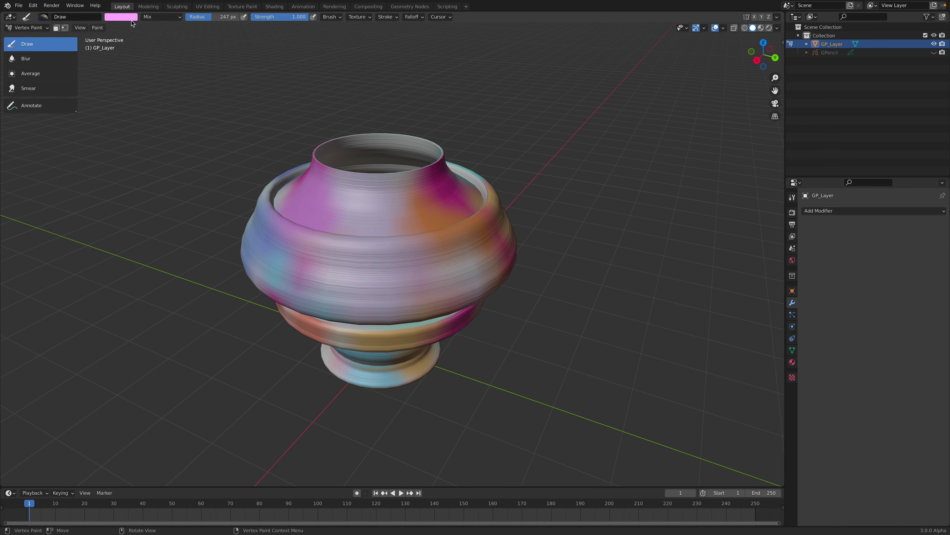
left_click(131, 17)
left_click(157, 43)
left_click_drag(333, 221, 344, 277)
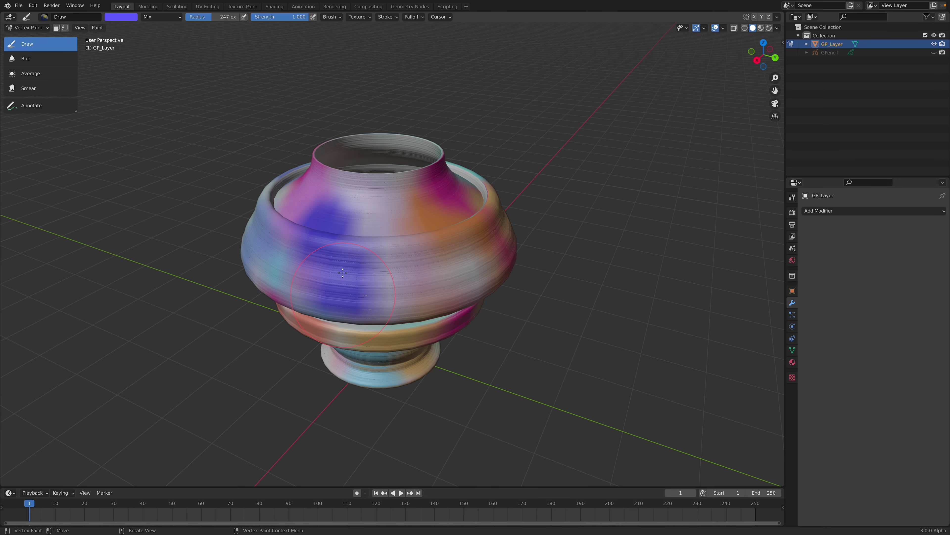
scroll(370, 254, "down", 1)
mouse_move(371, 254)
middle_mouse_down()
mouse_move(372, 282)
mouse_move(397, 284)
middle_mouse_up()
- Return the vase to Object Mode and show it in Material Preview shading
left_click(35, 28)
left_click(36, 36)
middle_click_drag(551, 174, 644, 111)
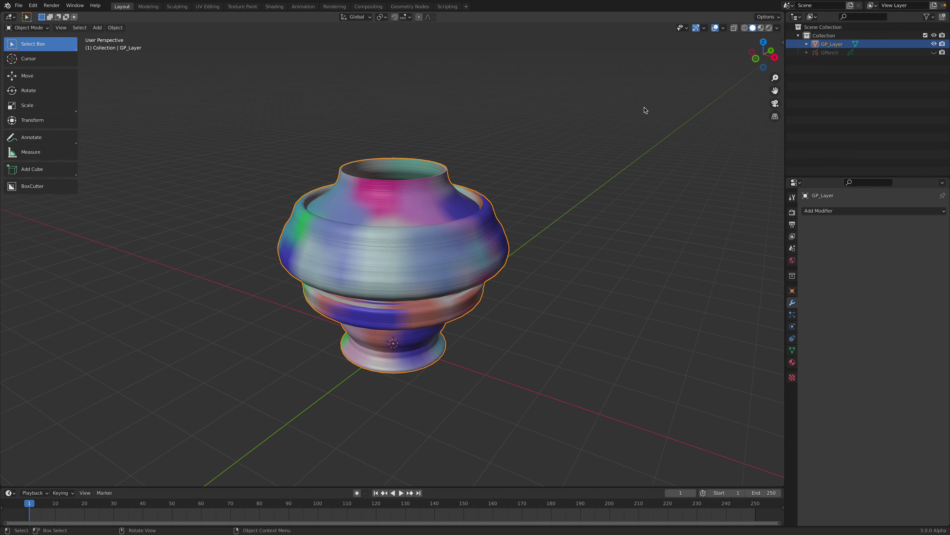
left_click(761, 29)
- Split the viewport horizontally and turn the upper area into an enlarged Shader Editor, with the material properties shown
left_click_drag(782, 16, 774, 166)
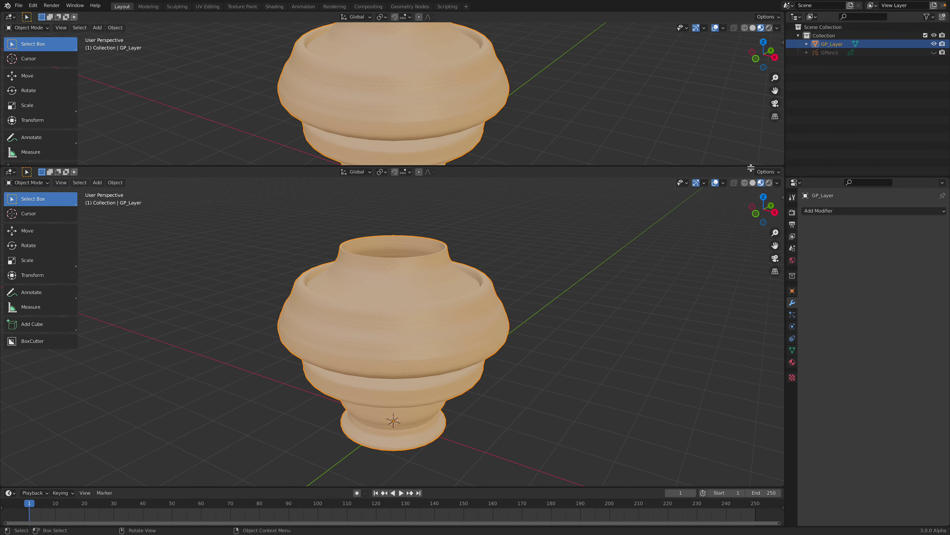
left_click(792, 361)
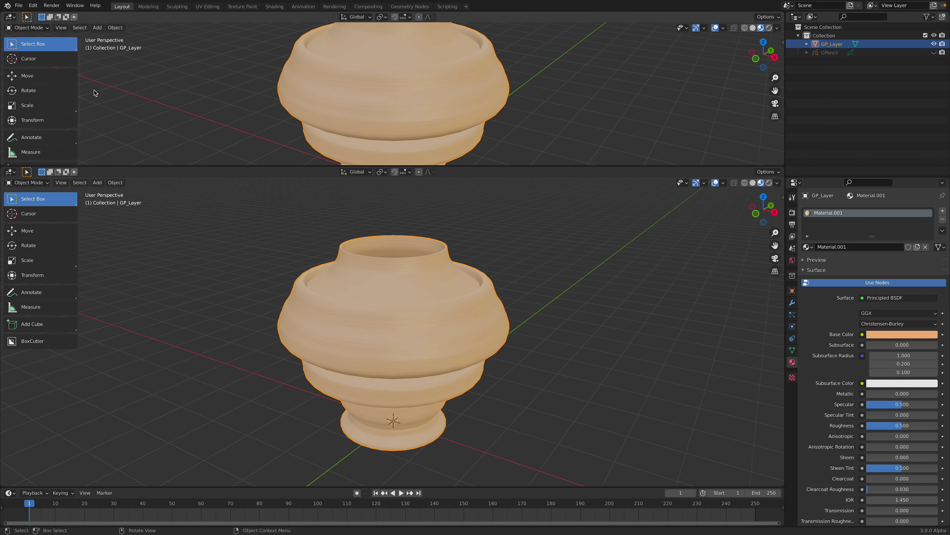
left_click(10, 17)
left_click(39, 107)
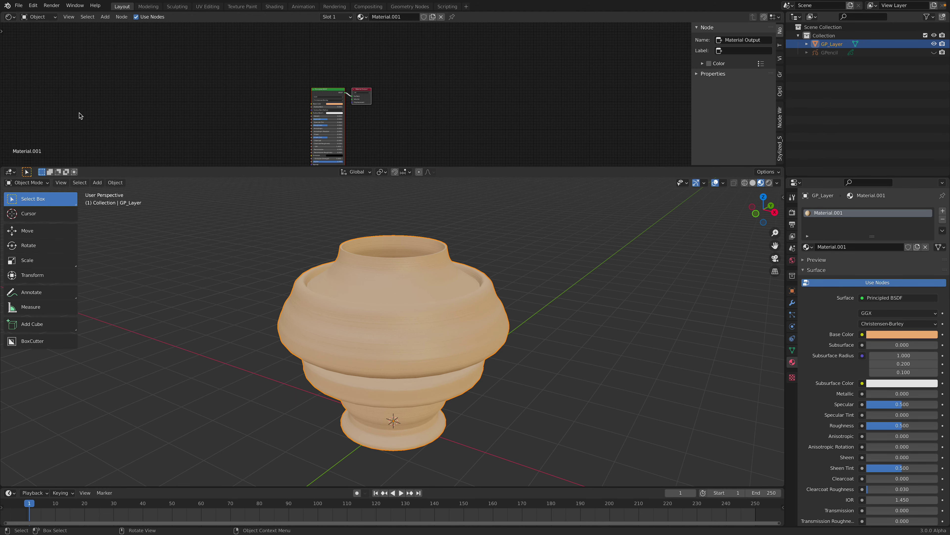
left_click_drag(331, 167, 307, 233)
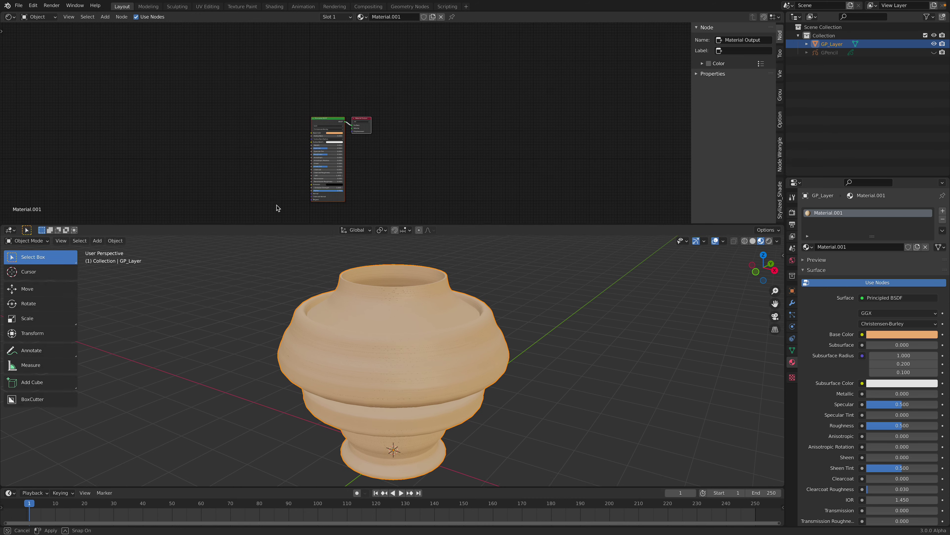
- Add a Vertex Color node and connect its Color output to the Principled BSDF's Base Color
middle_click_drag(224, 165, 254, 134)
scroll(253, 133, "up", 8)
key("shift+a")
left_click(237, 99)
type("ver")
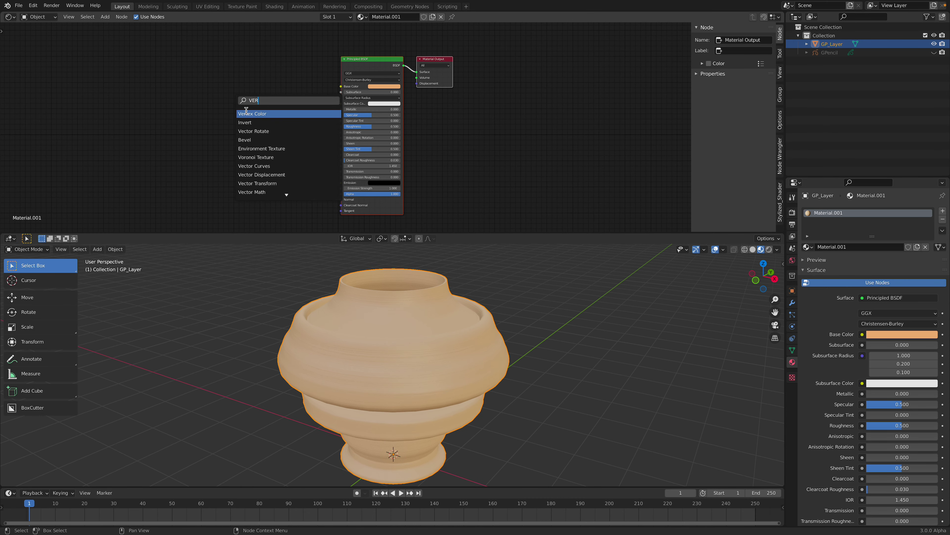
left_click(246, 112)
left_click(267, 97)
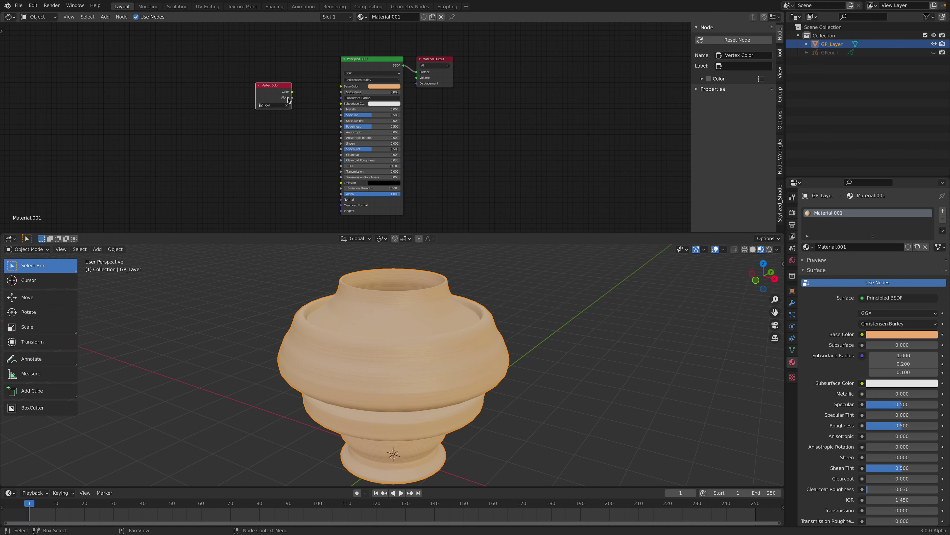
left_click_drag(293, 92, 341, 87)
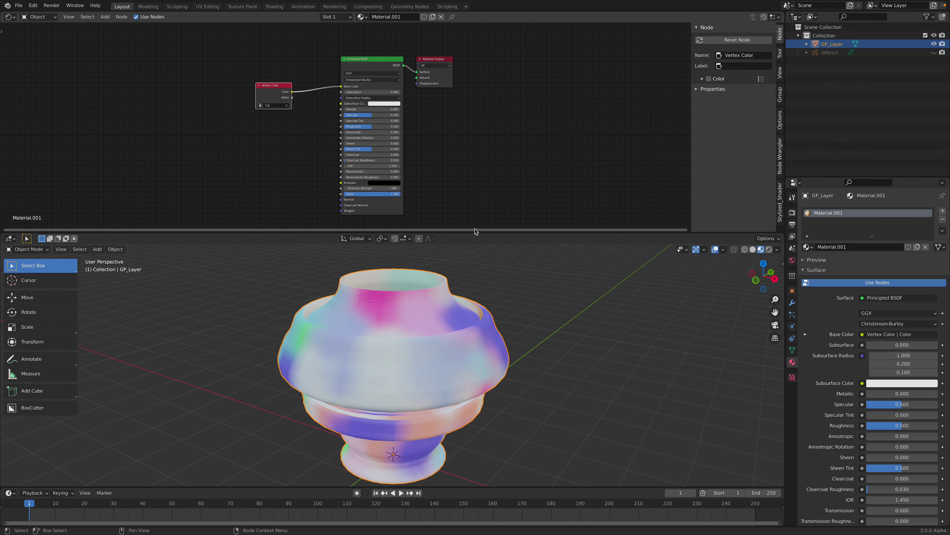
- Enlarge the 3D viewport and set the vase material's Roughness to 0.307 and Metallic to 0.443
left_click_drag(478, 232, 479, 173)
middle_click_drag(484, 216, 469, 238)
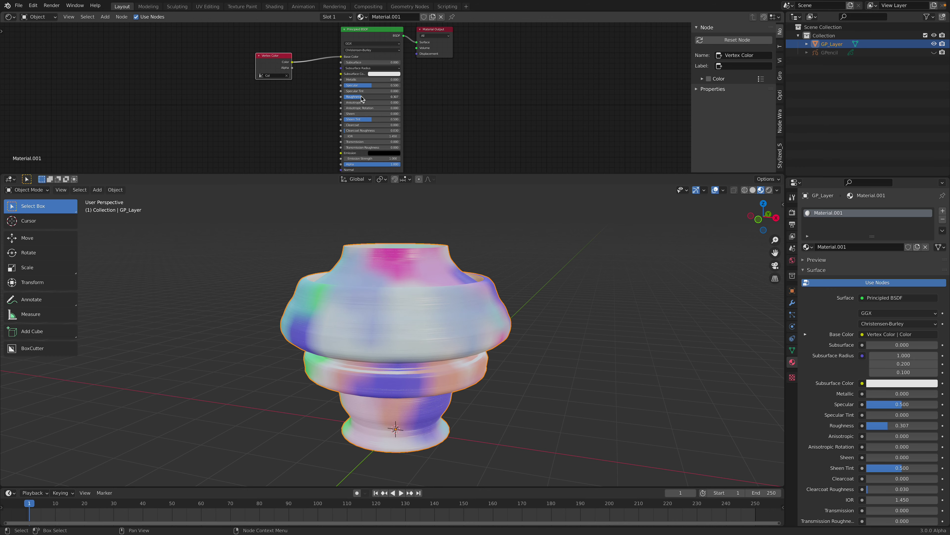
left_click_drag(350, 80, 370, 80)
mouse_move(475, 253)
middle_mouse_down()
mouse_move(485, 257)
mouse_move(499, 233)
mouse_move(477, 256)
middle_mouse_up()
- Vertex paint a broad red band down the vase from neck to base and return to Object Mode
left_click(35, 195)
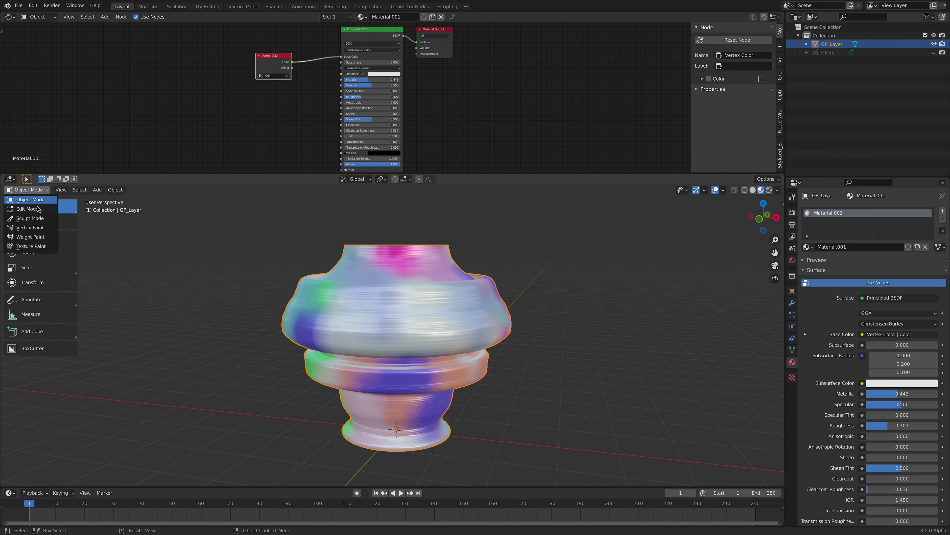
left_click(39, 228)
mouse_move(361, 313)
left_mouse_down()
mouse_move(427, 297)
mouse_move(460, 314)
left_mouse_up()
left_click(126, 182)
left_click_drag(138, 116, 138, 119)
left_click_drag(402, 286, 375, 393)
left_click_drag(363, 258, 356, 268)
mouse_move(337, 263)
middle_mouse_down()
mouse_move(331, 283)
mouse_move(315, 277)
mouse_move(362, 302)
mouse_move(476, 263)
mouse_move(447, 329)
mouse_move(441, 287)
mouse_move(410, 305)
middle_mouse_up()
left_click(34, 190)
left_click(32, 199)
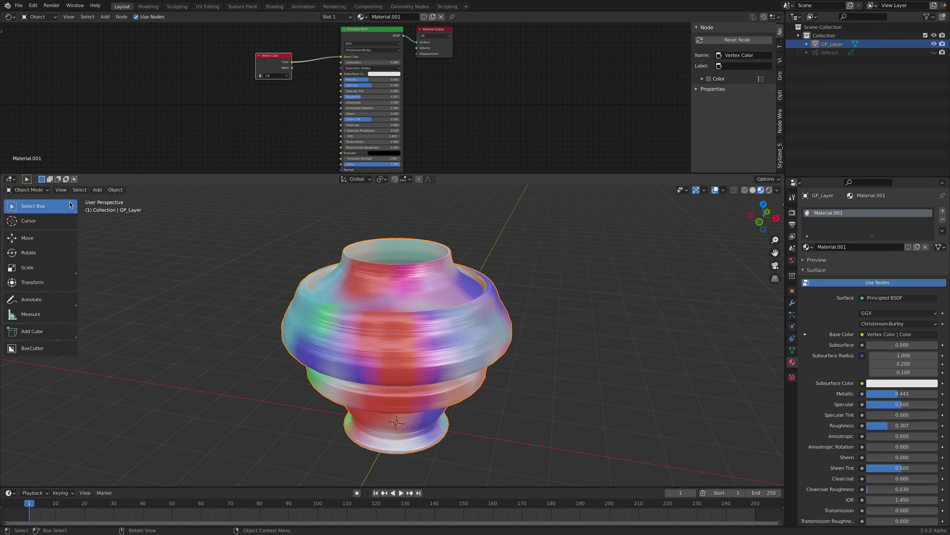
- Review the sculpting brushes for the vase in Sculpt Mode with a widened toolbar, return to Object Mode and check its modifier list
left_click(28, 189)
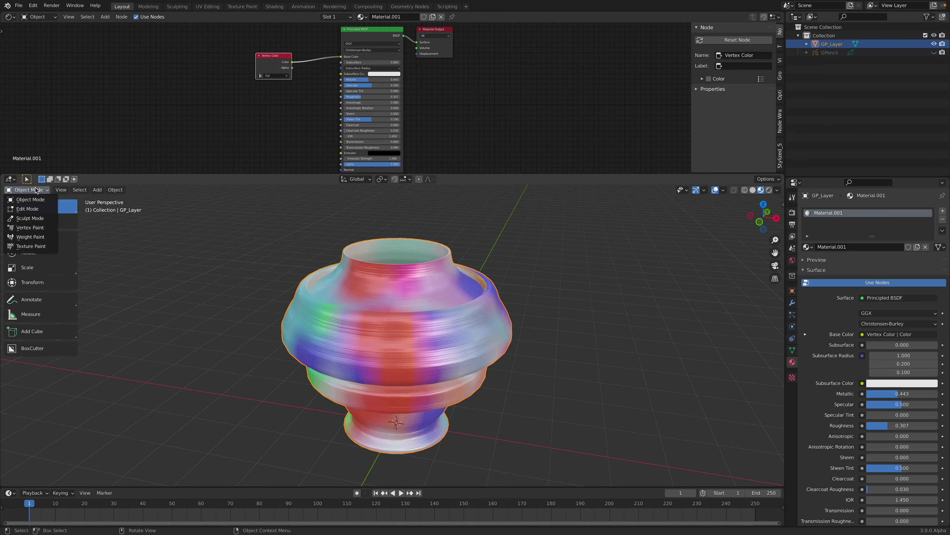
left_click(39, 218)
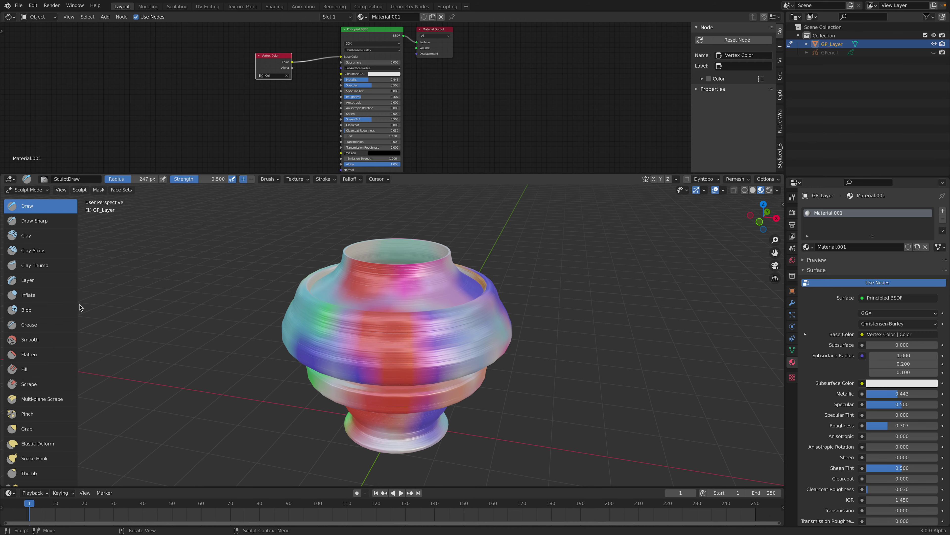
left_click_drag(79, 303, 105, 304)
middle_click_drag(257, 360, 258, 338)
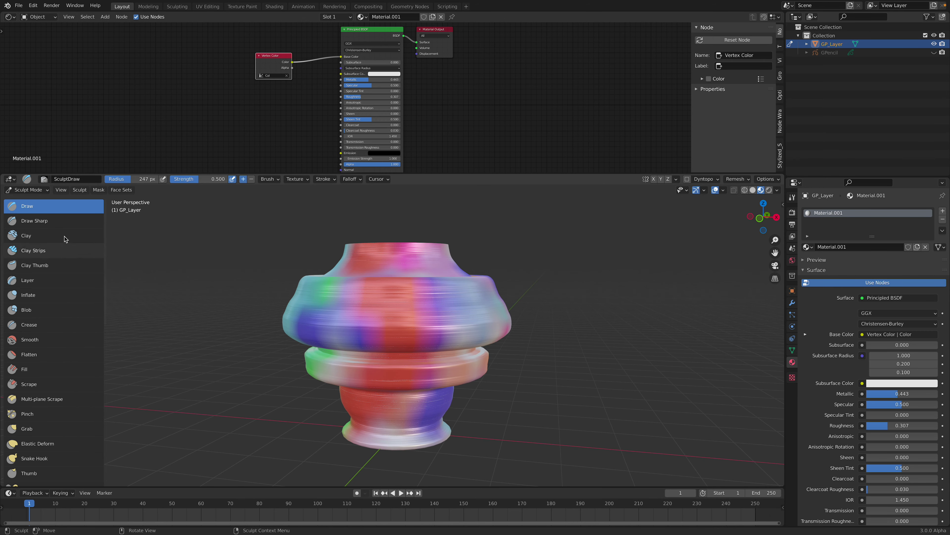
scroll(407, 395, "down", 3)
scroll(391, 320, "up", 2)
mouse_move(341, 338)
middle_mouse_down()
mouse_move(357, 332)
mouse_move(373, 363)
mouse_move(358, 338)
mouse_move(388, 275)
mouse_move(356, 297)
middle_mouse_up()
mouse_move(338, 362)
middle_mouse_down()
mouse_move(318, 240)
mouse_move(378, 275)
mouse_move(385, 311)
mouse_move(389, 359)
mouse_move(376, 349)
mouse_move(346, 357)
mouse_move(364, 342)
mouse_move(341, 355)
mouse_move(371, 333)
mouse_move(395, 259)
mouse_move(415, 332)
middle_mouse_up()
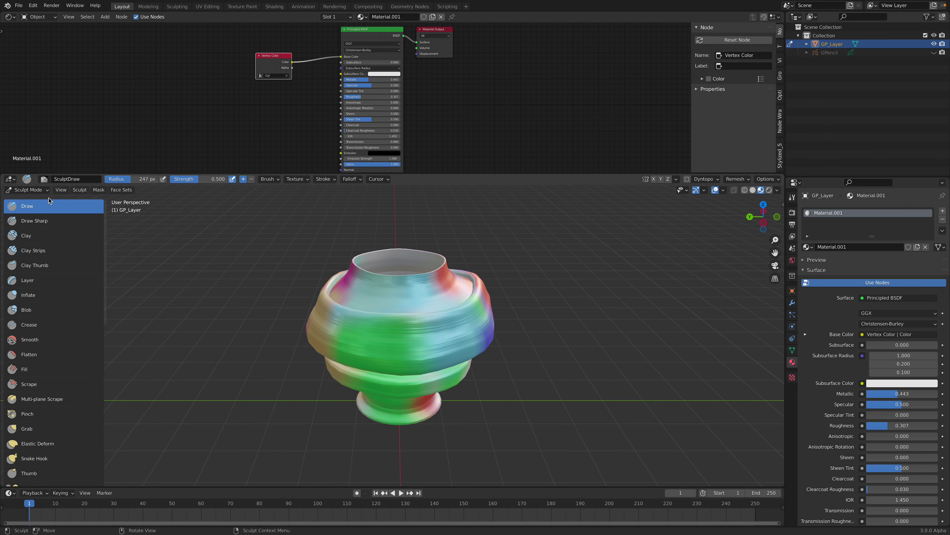
left_click(28, 190)
left_click(38, 200)
left_click(792, 304)
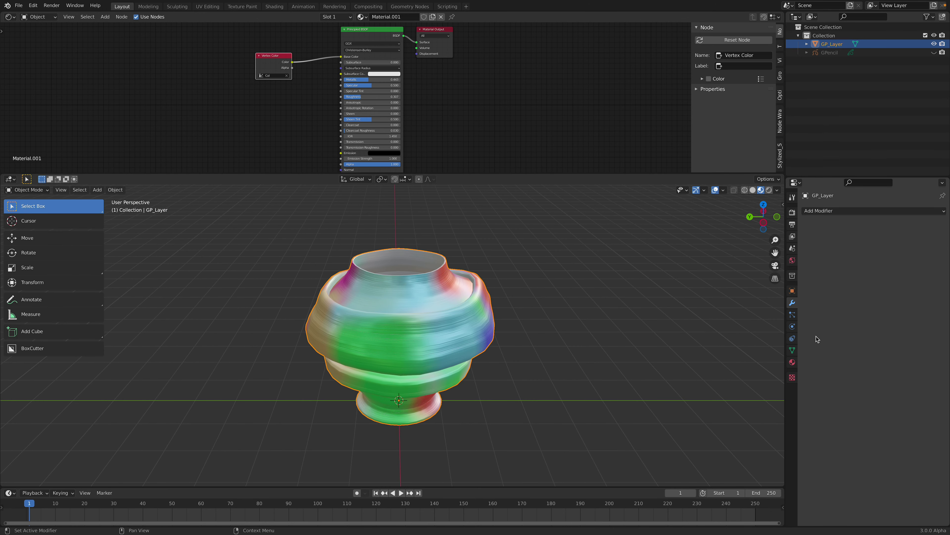
middle_click_drag(486, 292, 529, 301)
scroll(500, 263, "up", 1)
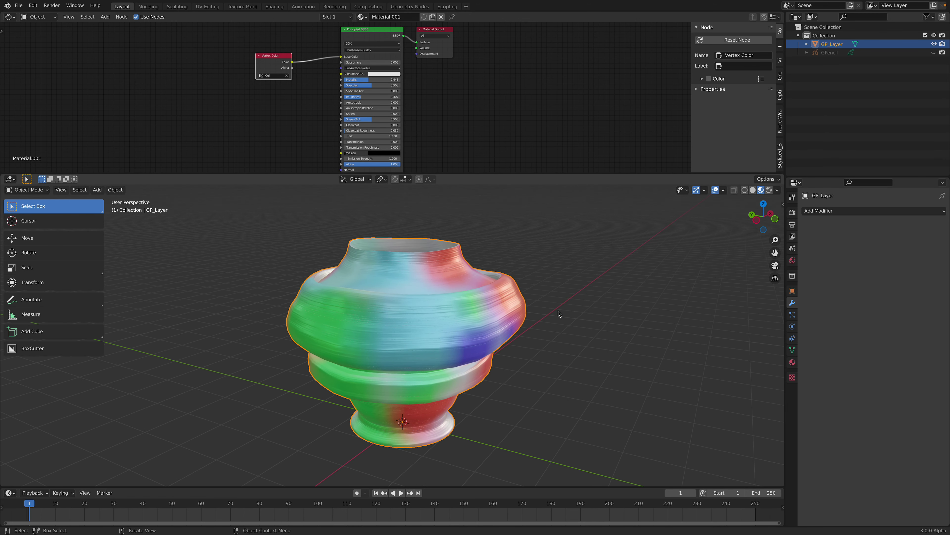
- Set the material's Subsurface to 0.212 and its Subsurface Color to a bright warm yellow, hue 0.102 and saturation 0.641
left_click(792, 362)
left_click_drag(882, 346, 897, 346)
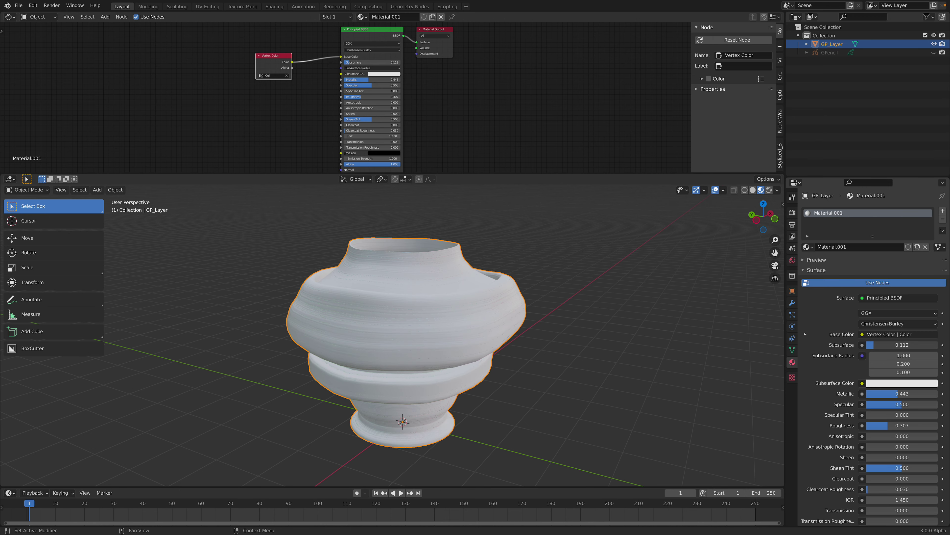
left_click(884, 386)
left_click_drag(899, 310, 886, 301)
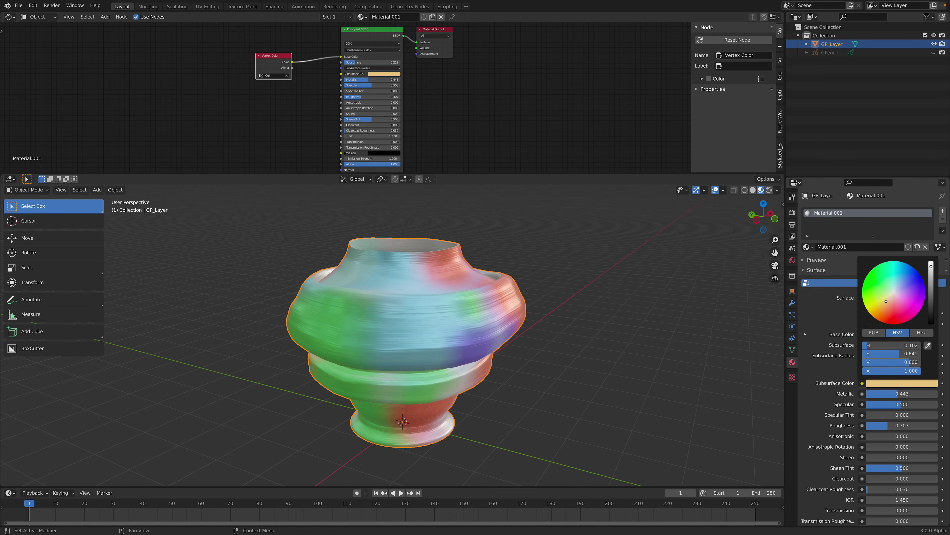
left_click(931, 263)
middle_click_drag(533, 288, 510, 304)
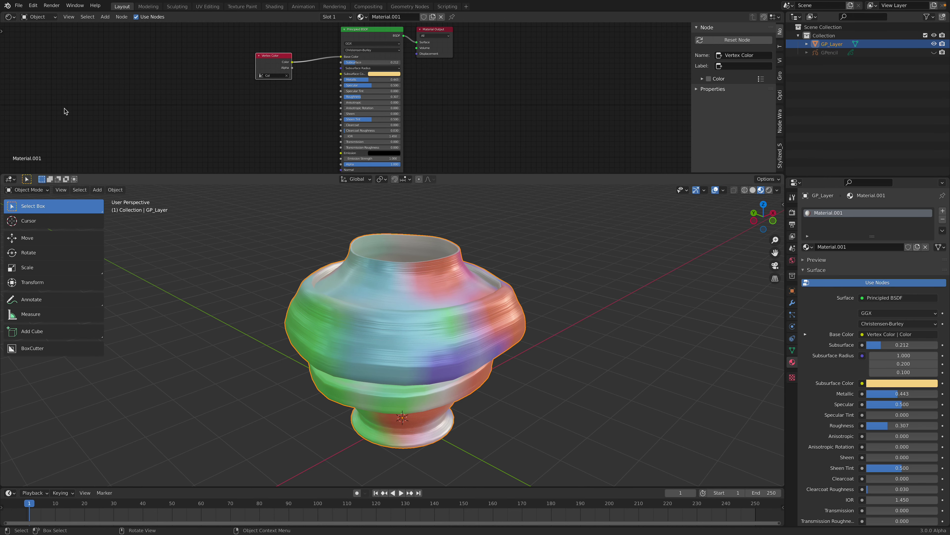
- Save the project on the Desktop as VASE_MANUAL_001.blend
left_click(19, 6)
left_click(42, 66)
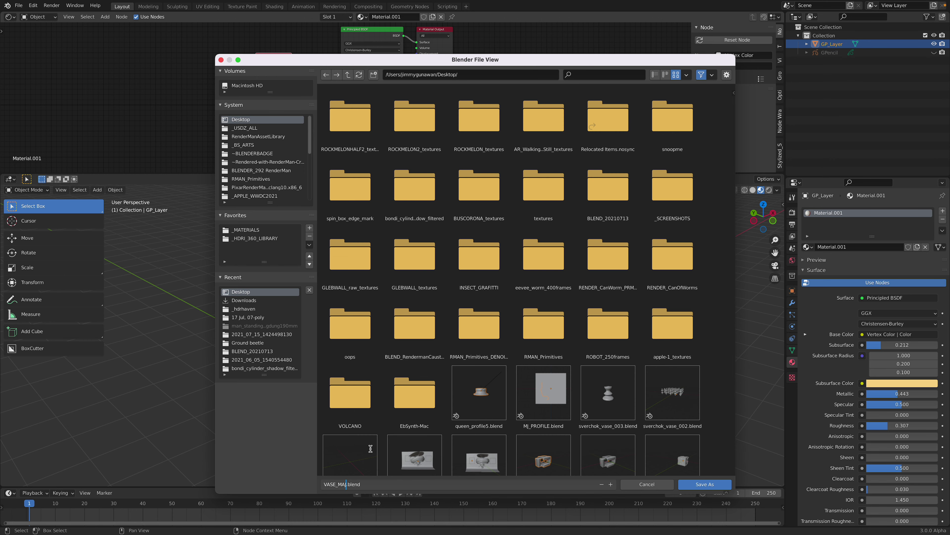
key("Return")
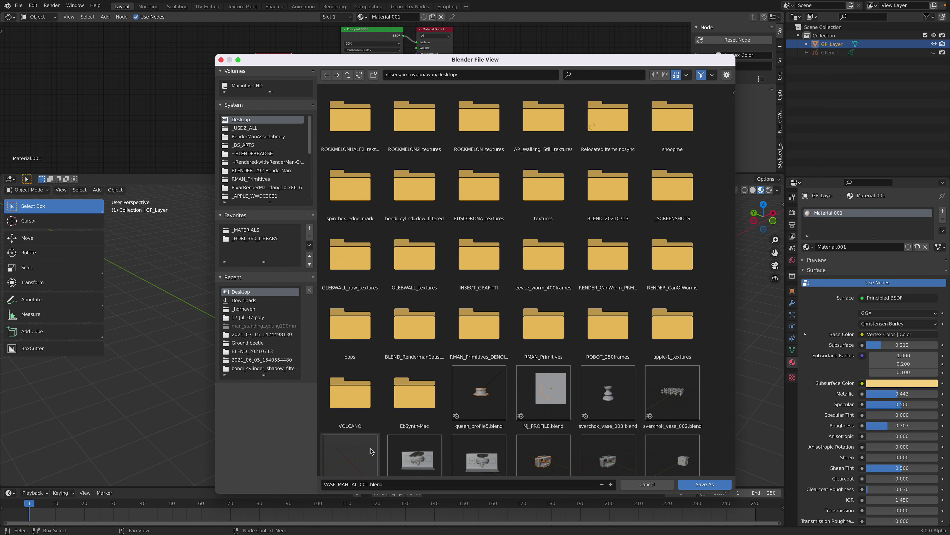
left_click(705, 483)
- Unhide the GPencil profile and move it along the Y axis so it stands clear beside the vase
mouse_move(529, 297)
middle_mouse_down()
mouse_move(559, 284)
mouse_move(524, 308)
middle_mouse_up()
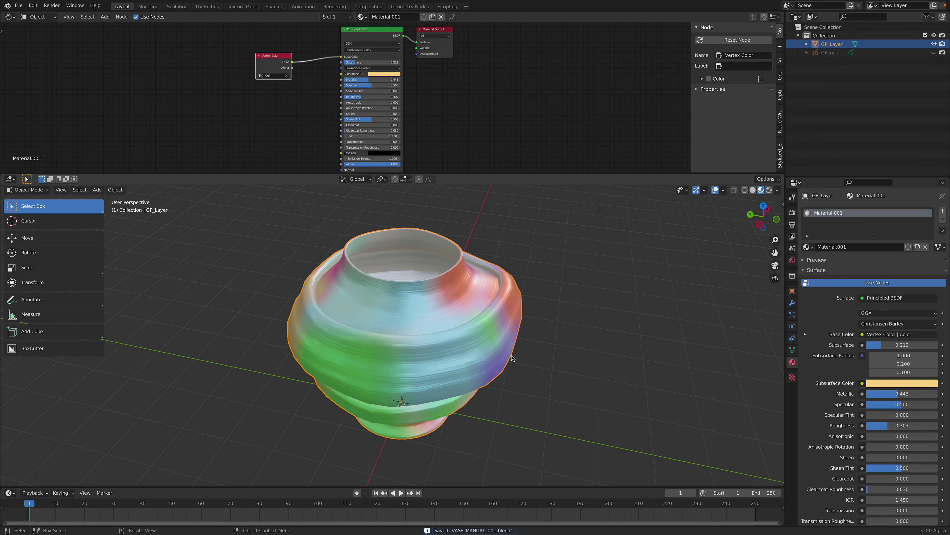
middle_click_drag(512, 358, 581, 252)
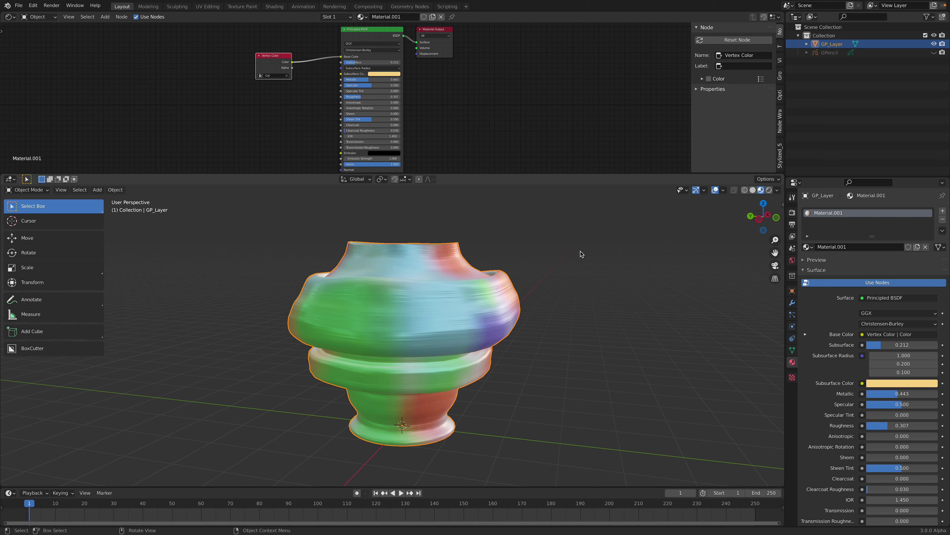
left_click(934, 52)
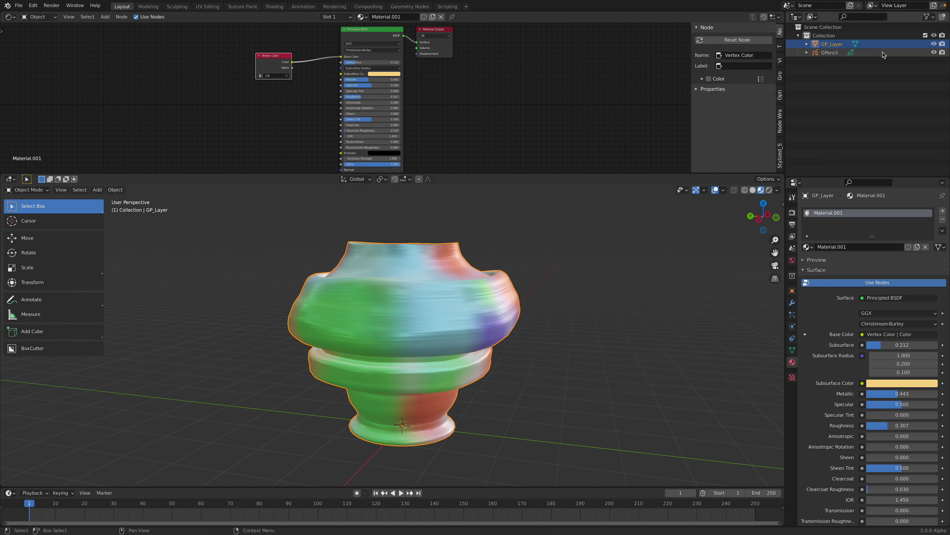
left_click(846, 53)
key("g")
key("y")
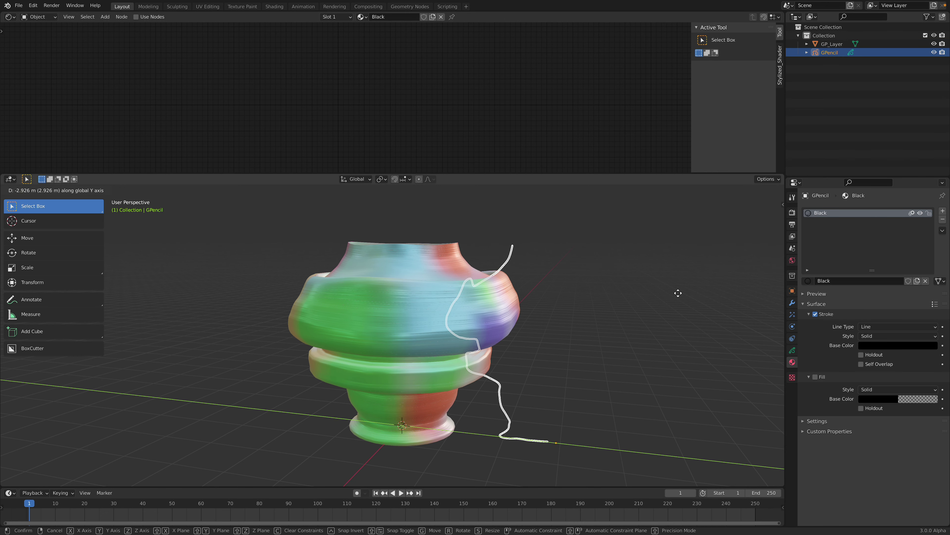
left_click(414, 283)
mouse_move(523, 300)
middle_mouse_down()
mouse_move(377, 290)
mouse_move(521, 297)
middle_mouse_up()
left_click(763, 218)
middle_click_drag(601, 305, 575, 309, "shift")
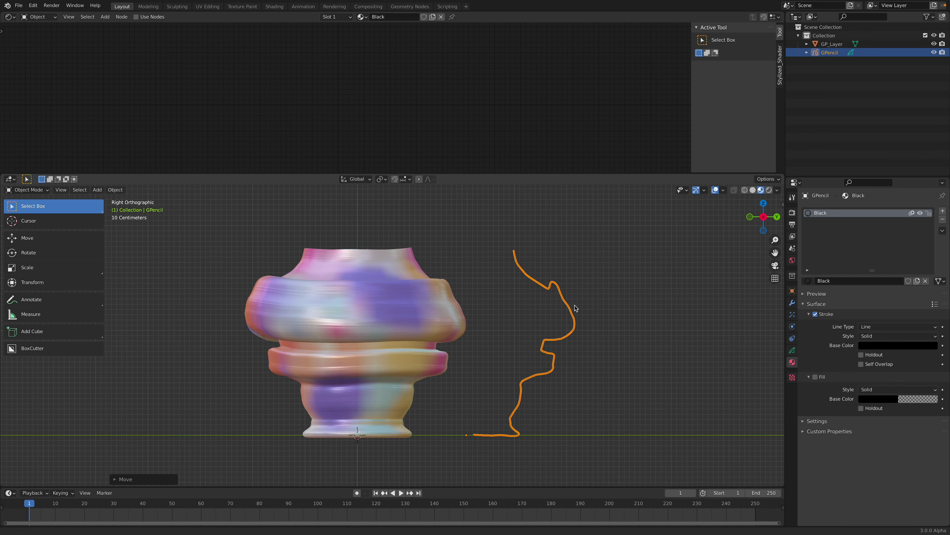
- Select the vase and examine the available export formats without exporting it
middle_click_drag(452, 329, 448, 338)
left_click(449, 338)
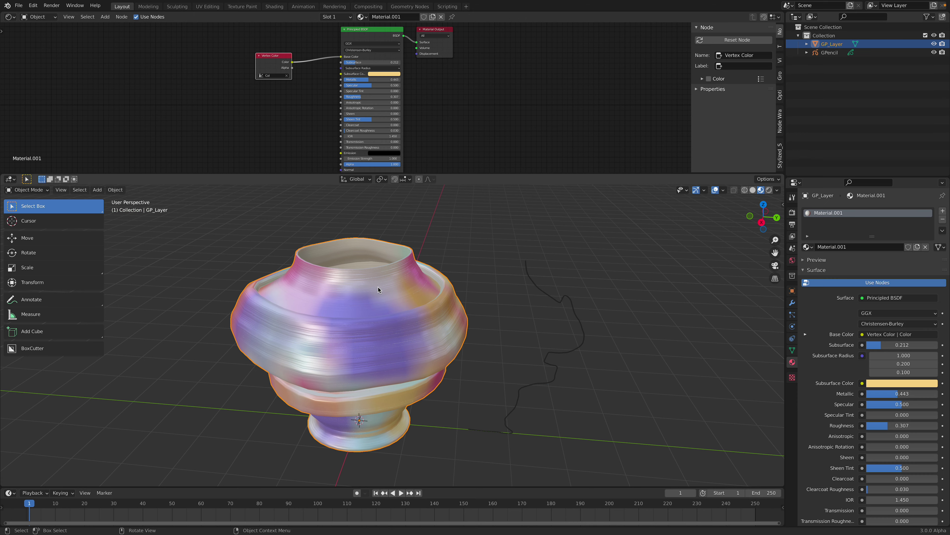
left_click(19, 6)
mouse_move(55, 131)
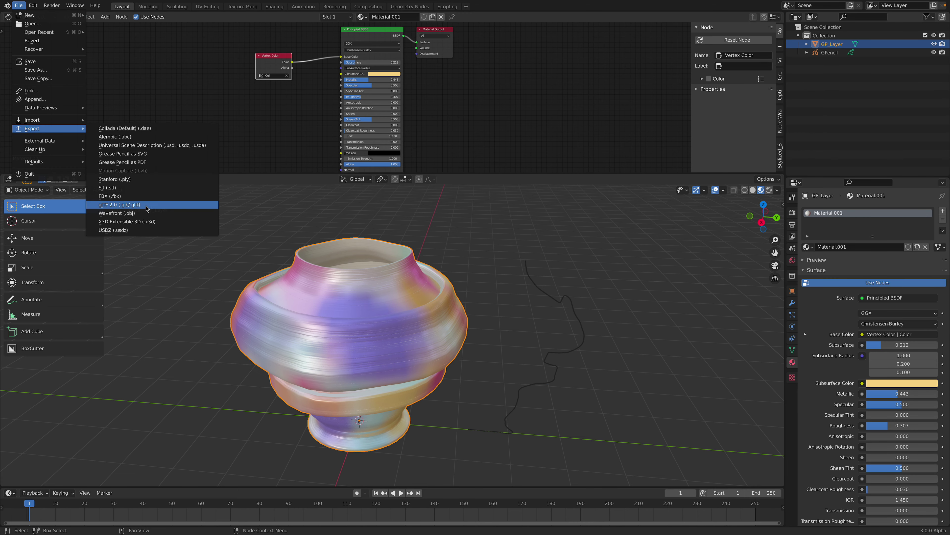
left_click(413, 240)
left_click(392, 308)
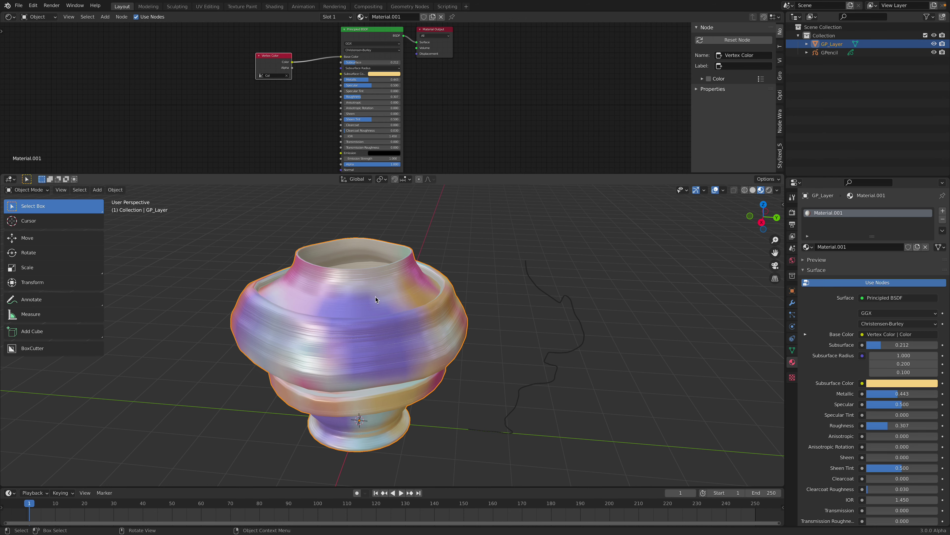
middle_click_drag(376, 297, 378, 303)
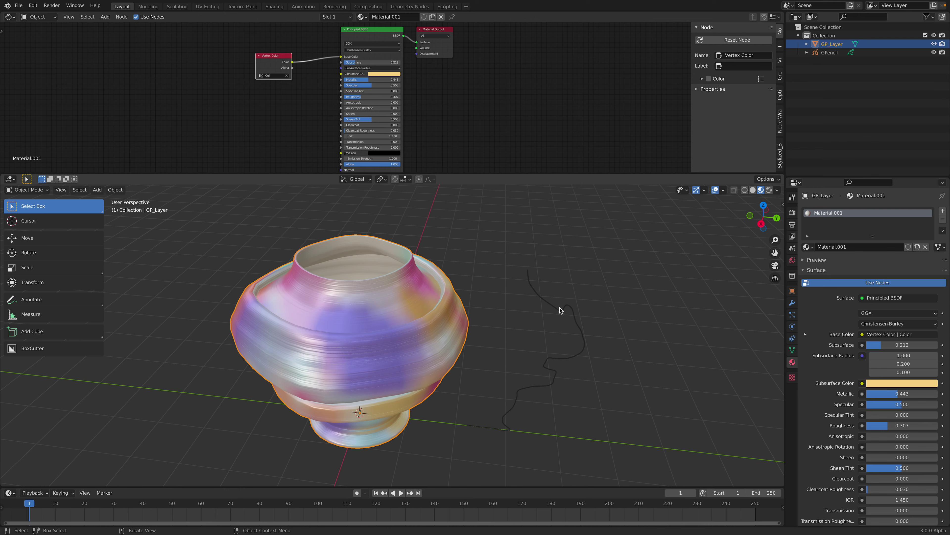
- Save the current project and open the recent file sverchok_vase_003.blend
key("ctrl+s")
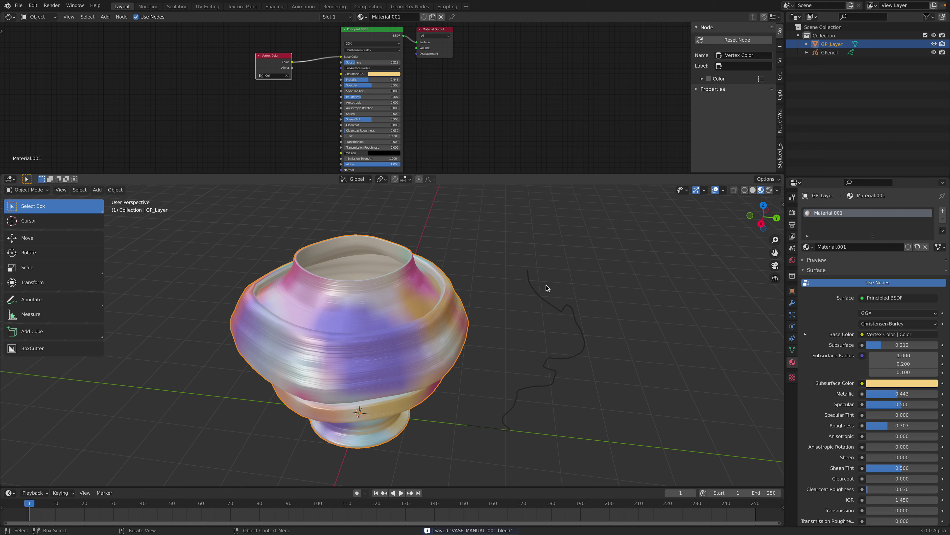
left_click(19, 6)
mouse_move(38, 32)
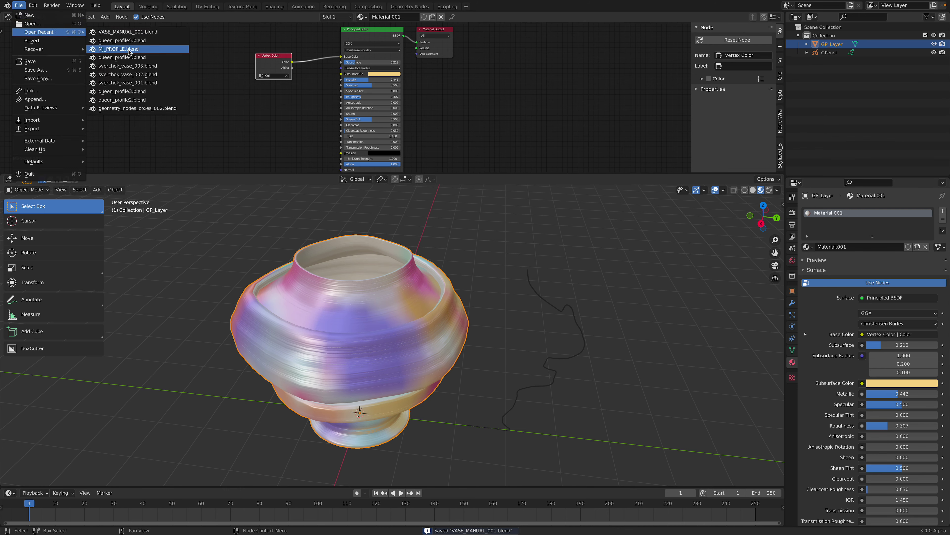
left_click(147, 66)
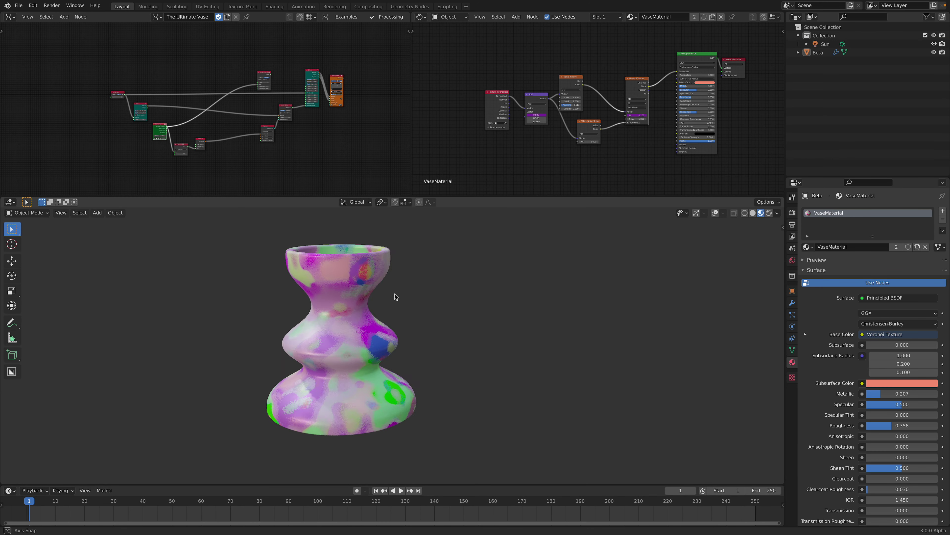
- Copy the multicolored Beta vase object to the clipboard
left_click(18, 5)
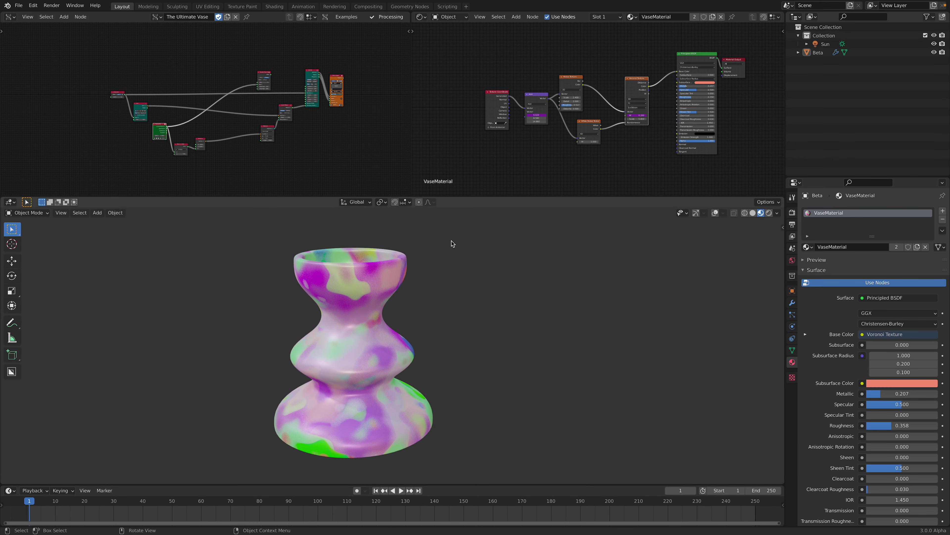
left_click(556, 167)
left_click(393, 269)
key("super+c")
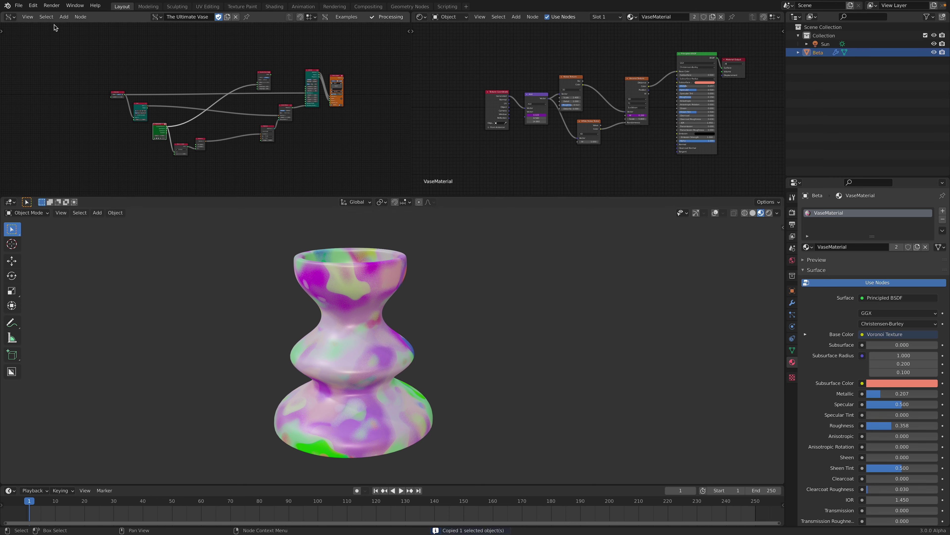
- Reopen the recent project VASE_MANUAL_001.blend
left_click(18, 5)
mouse_move(39, 32)
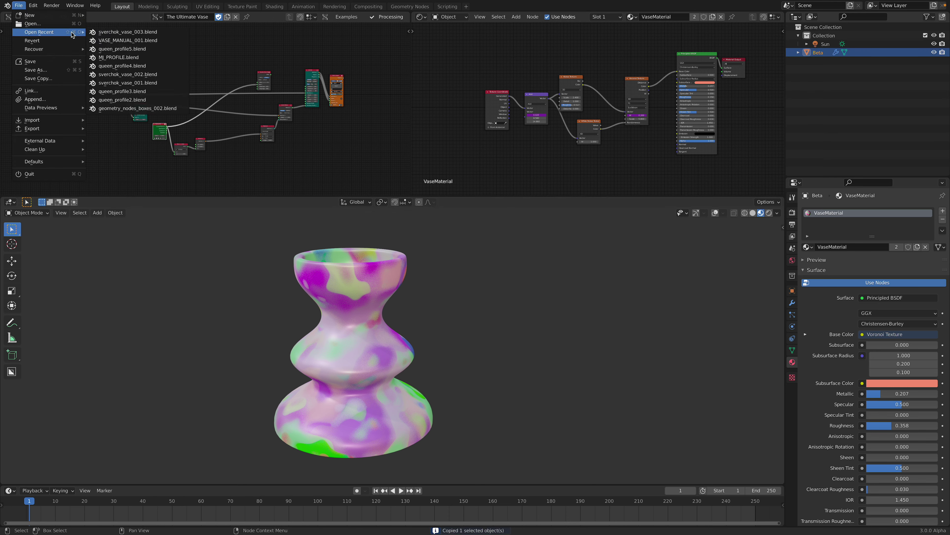
left_click(121, 40)
left_click(457, 283)
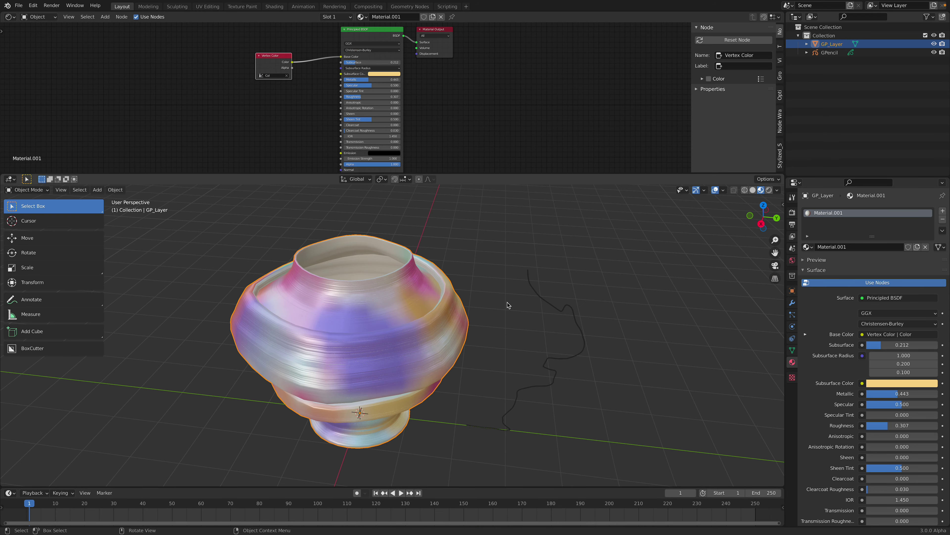
- Paste the Beta vase into the scene and move it along the Y axis beside the painted vase
key("ctrl+v")
key("g")
key("y")
left_click(313, 306)
- Try to link the painted vase's material onto the pasted Beta vase
left_click(388, 318)
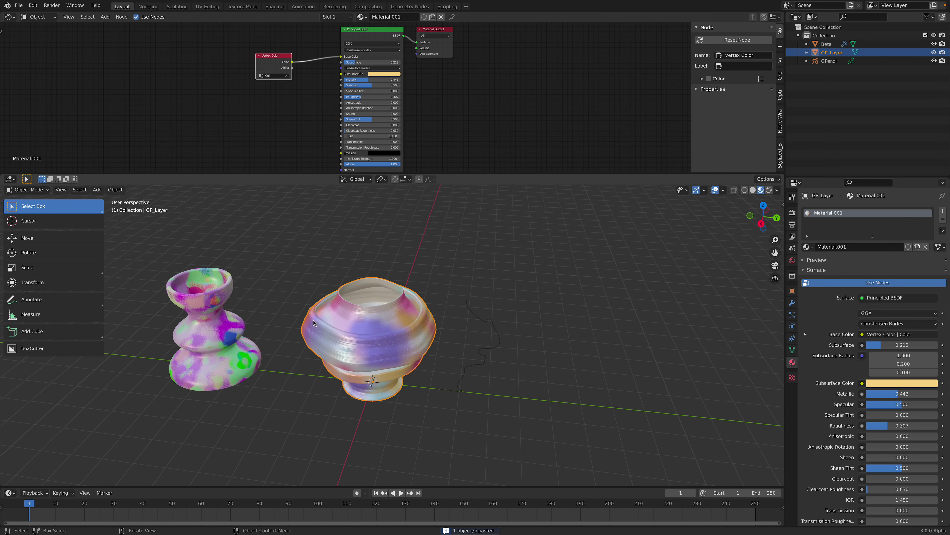
left_click(240, 300)
left_click(310, 305)
left_click(222, 297, "shift")
left_click(347, 314, "shift")
key("ctrl+l")
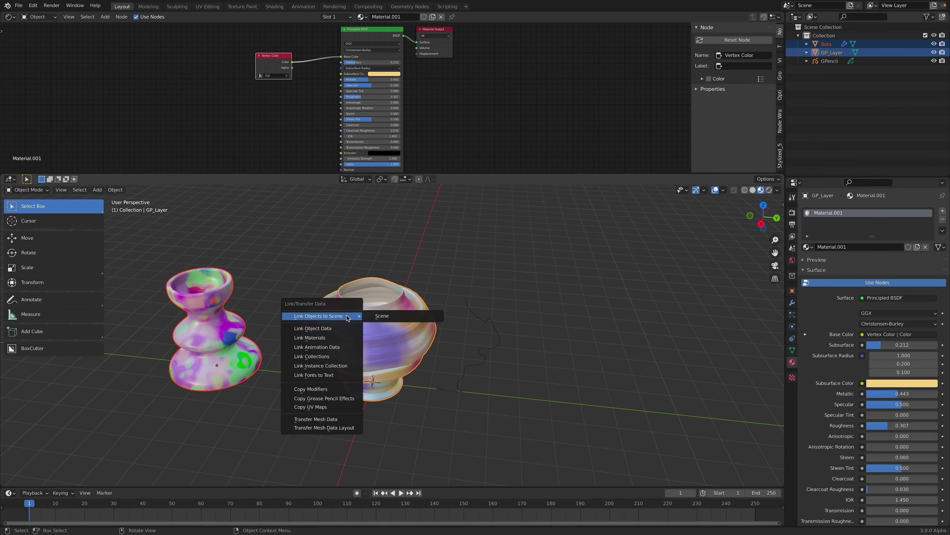
left_click(311, 337)
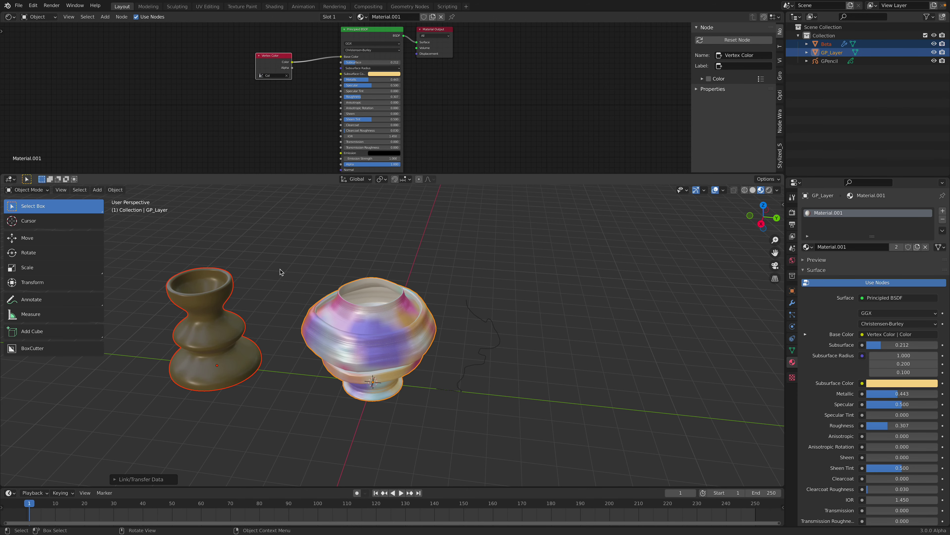
key("alt+a")
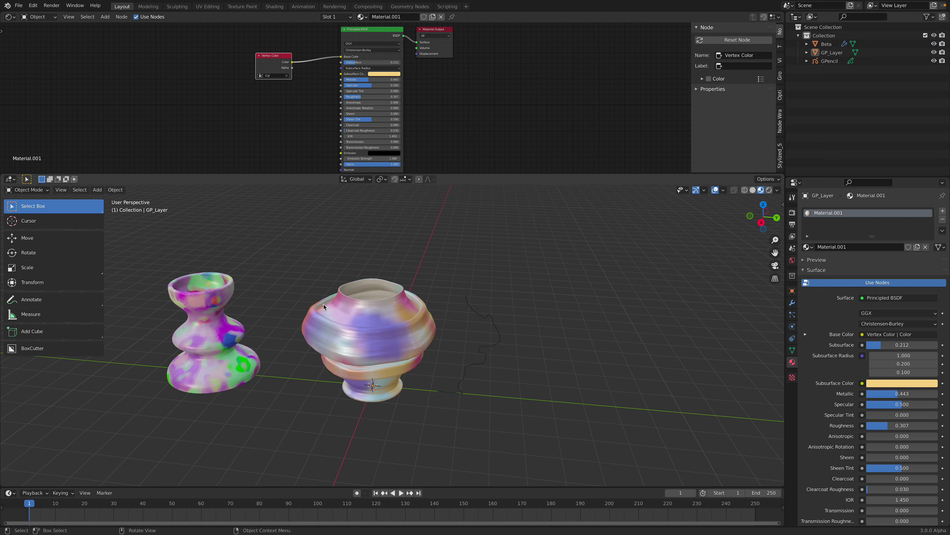
- Link VaseMaterial from the Beta vase to the Grease Pencil vase, with Beta as the active object
left_click(321, 314)
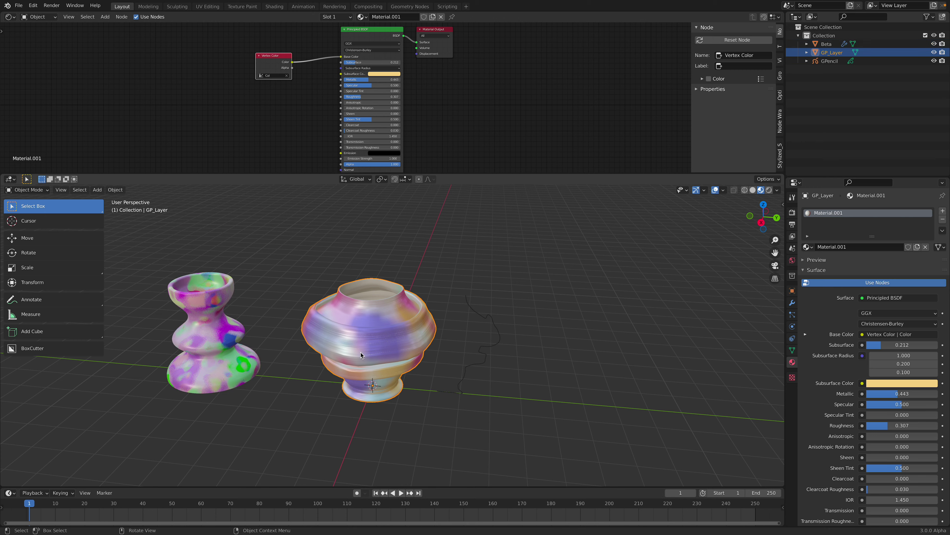
left_click(234, 304, "shift")
key("ctrl+l")
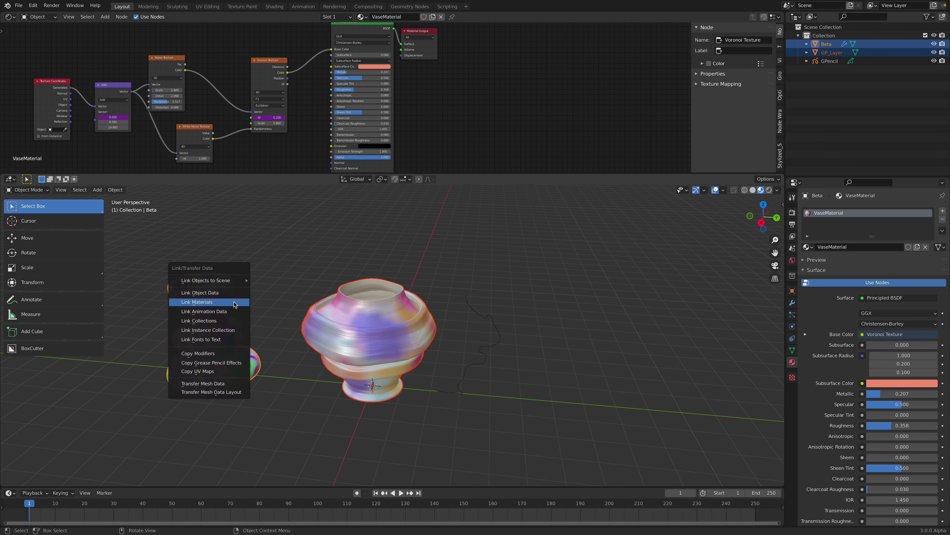
left_click(235, 304)
- Delete the pasted Beta vase from the scene
left_click(217, 293)
key("x")
key("Return")
- Play the timeline briefly to examine the animated material on the vase, and stop playback
middle_click_drag(374, 363, 382, 355)
scroll(381, 355, "up", 2)
key("space")
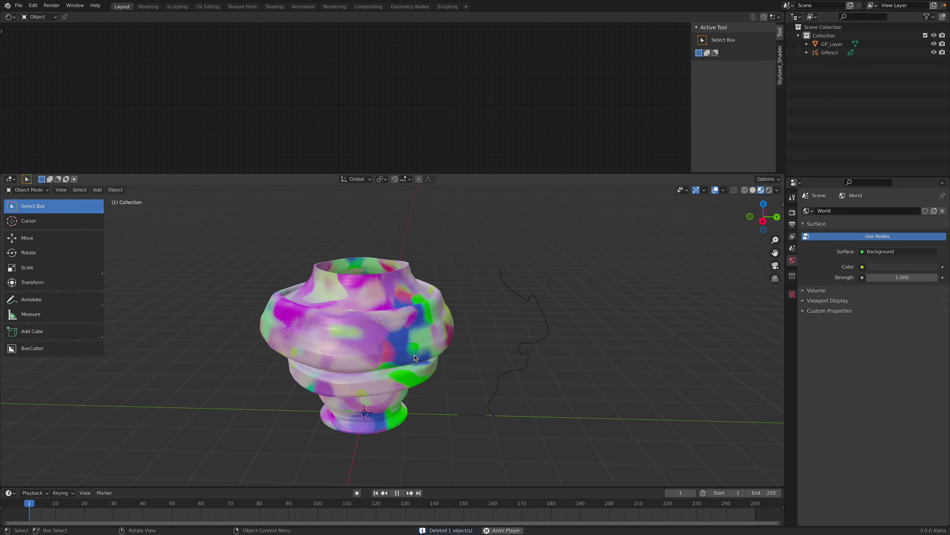
middle_click_drag(322, 349, 309, 333)
scroll(383, 332, "up", 1)
key("space")
middle_click_drag(374, 333, 394, 334)
middle_click_drag(455, 335, 463, 335)
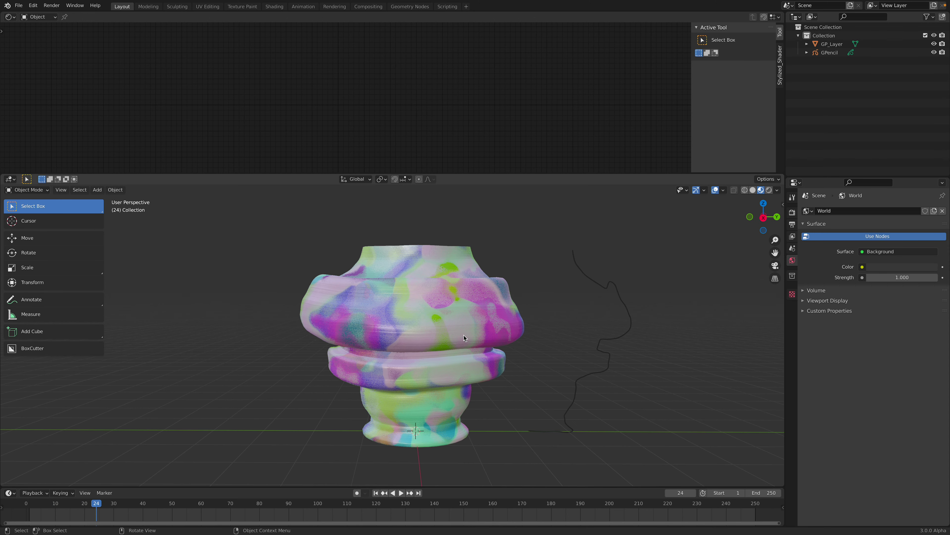